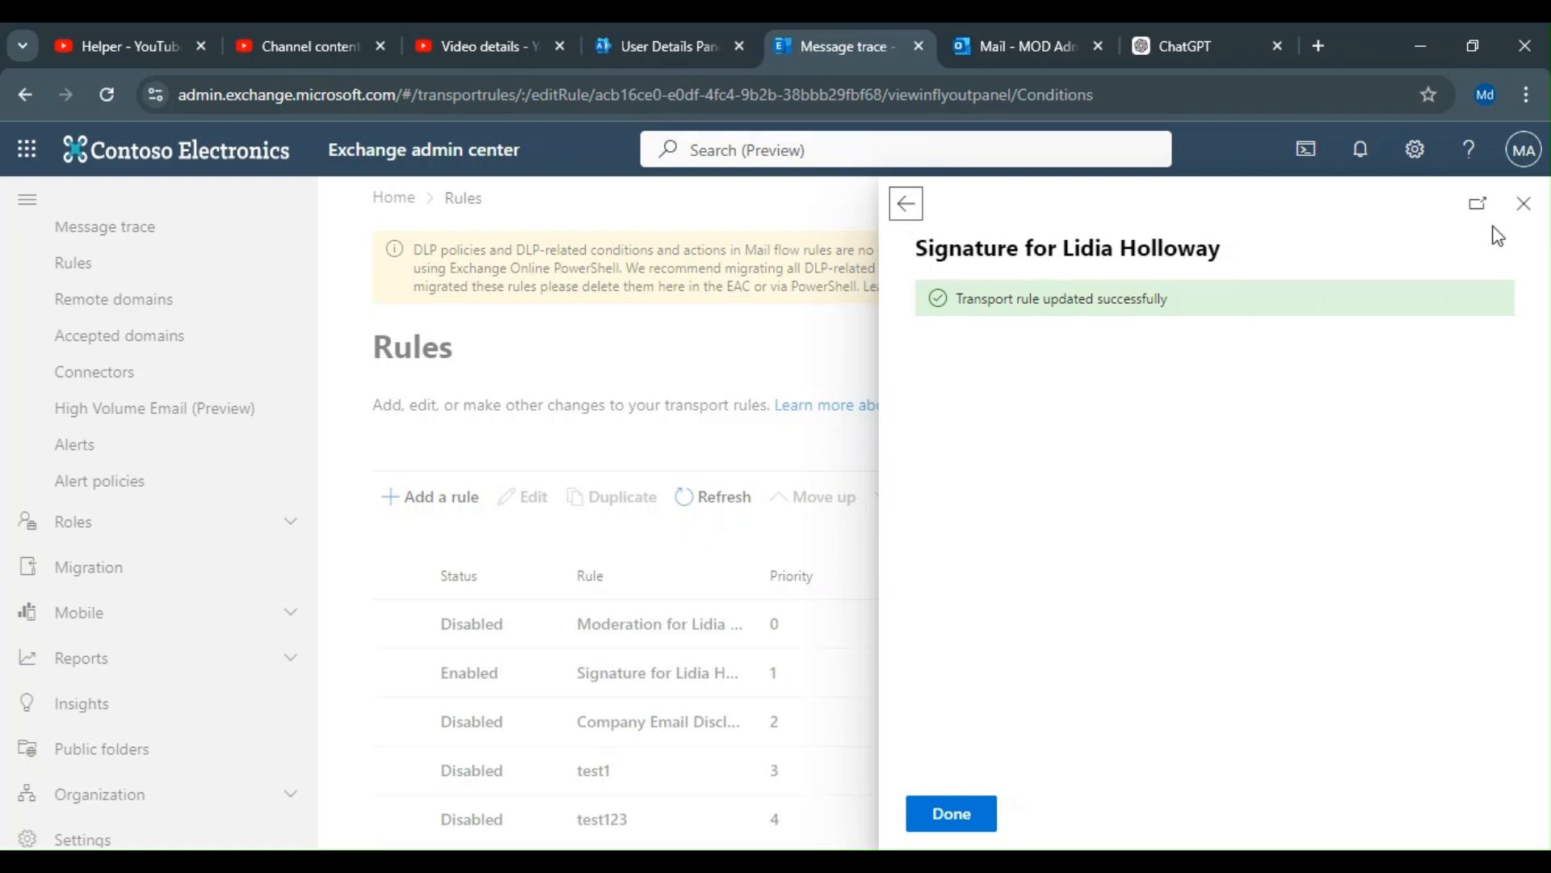
Close the updated rule's panel and look over the templates offered for adding a mail flow rule
left_click(1524, 202)
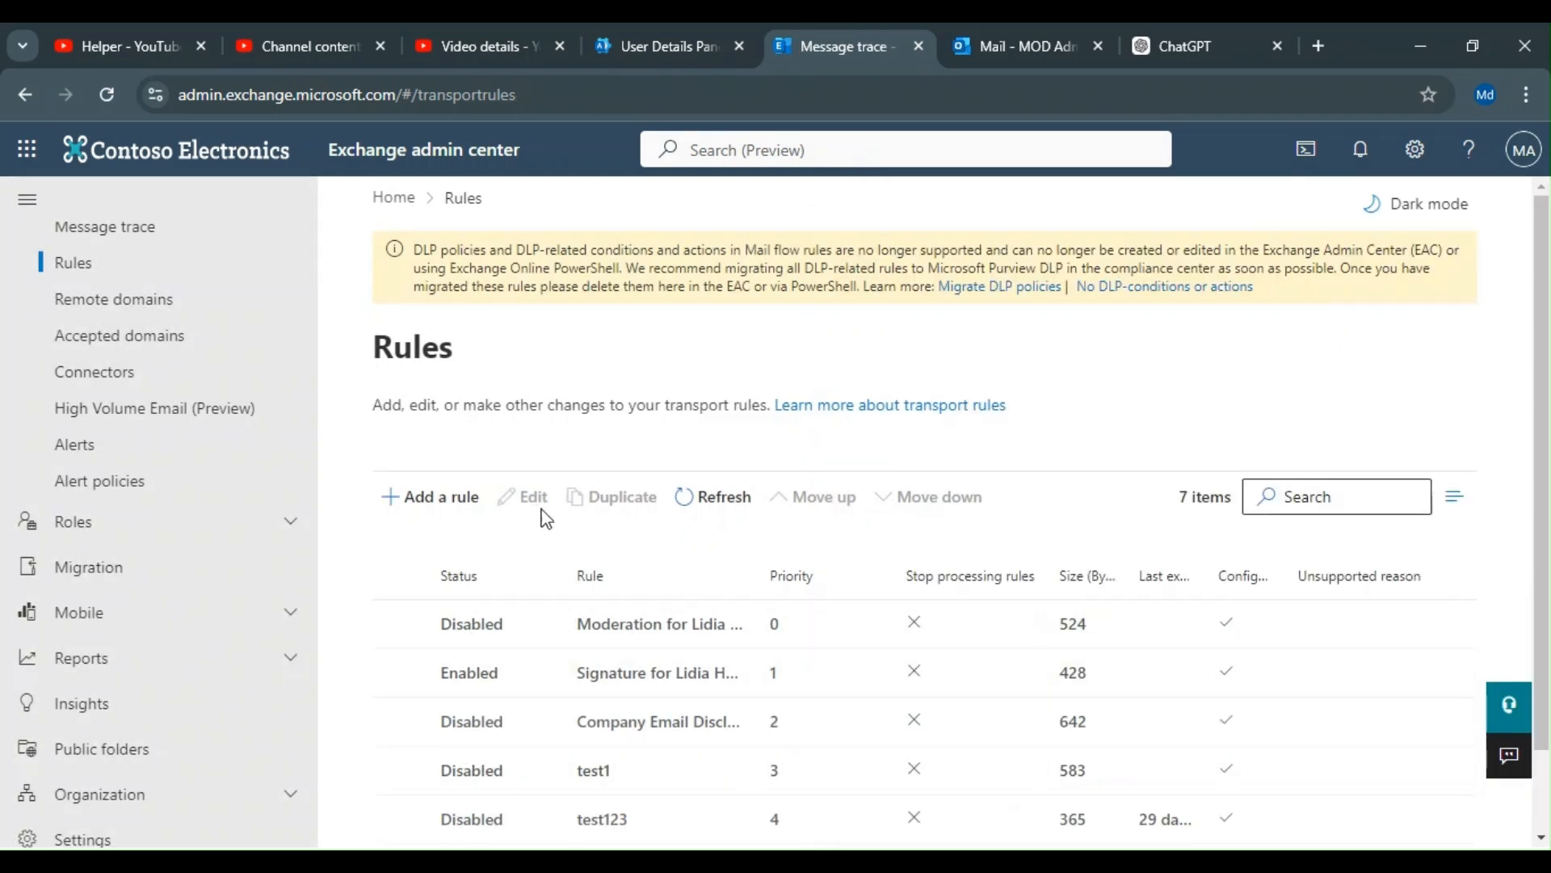
scroll(240, 412, "up", 1)
scroll(238, 412, "up", 2)
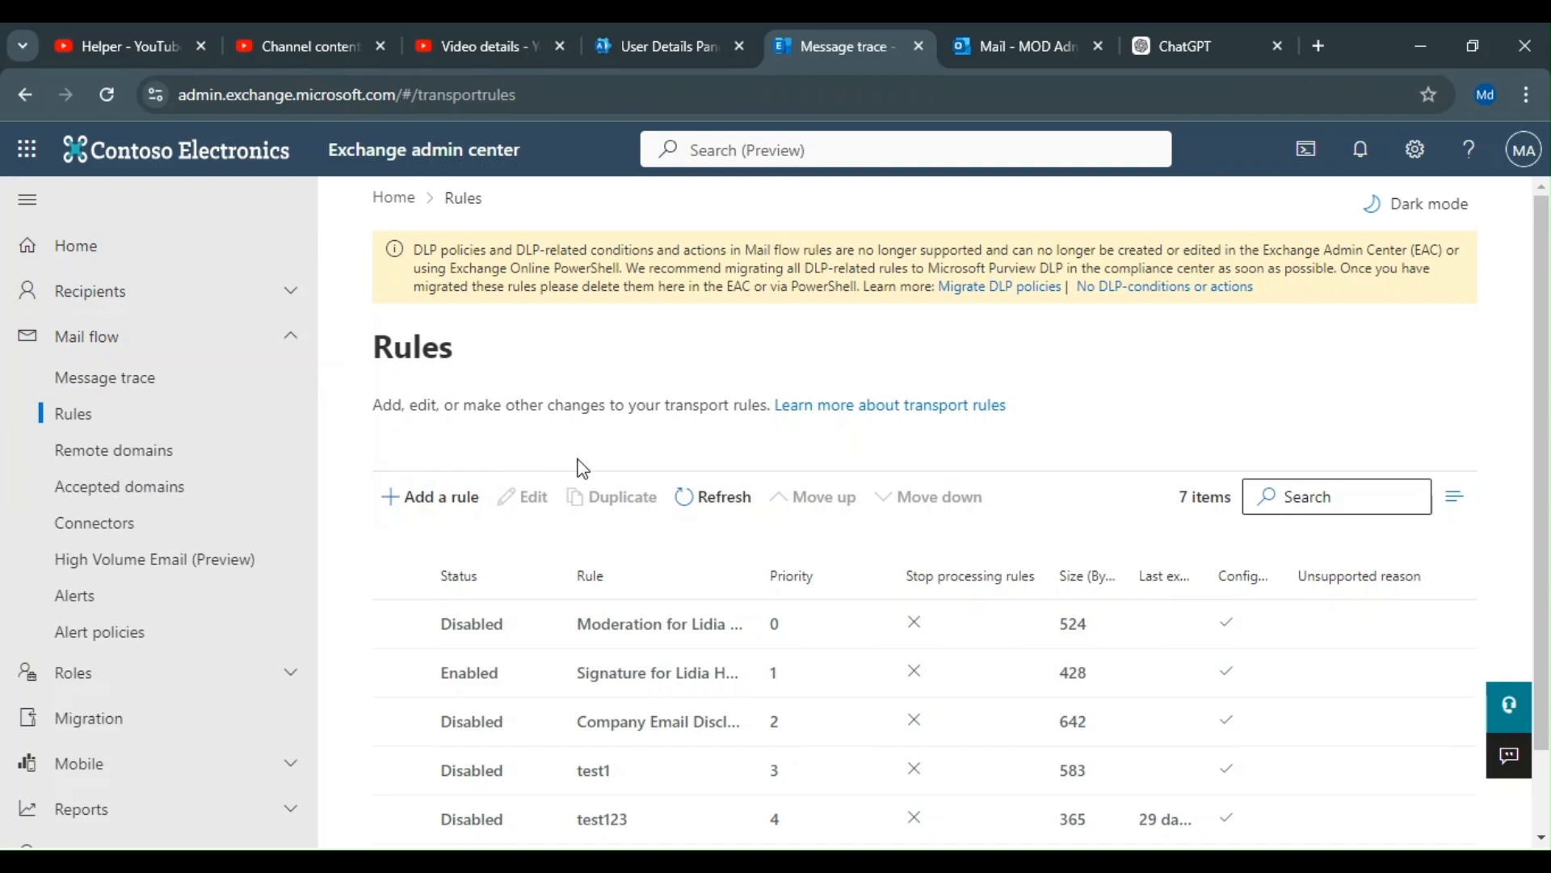
left_click(439, 502)
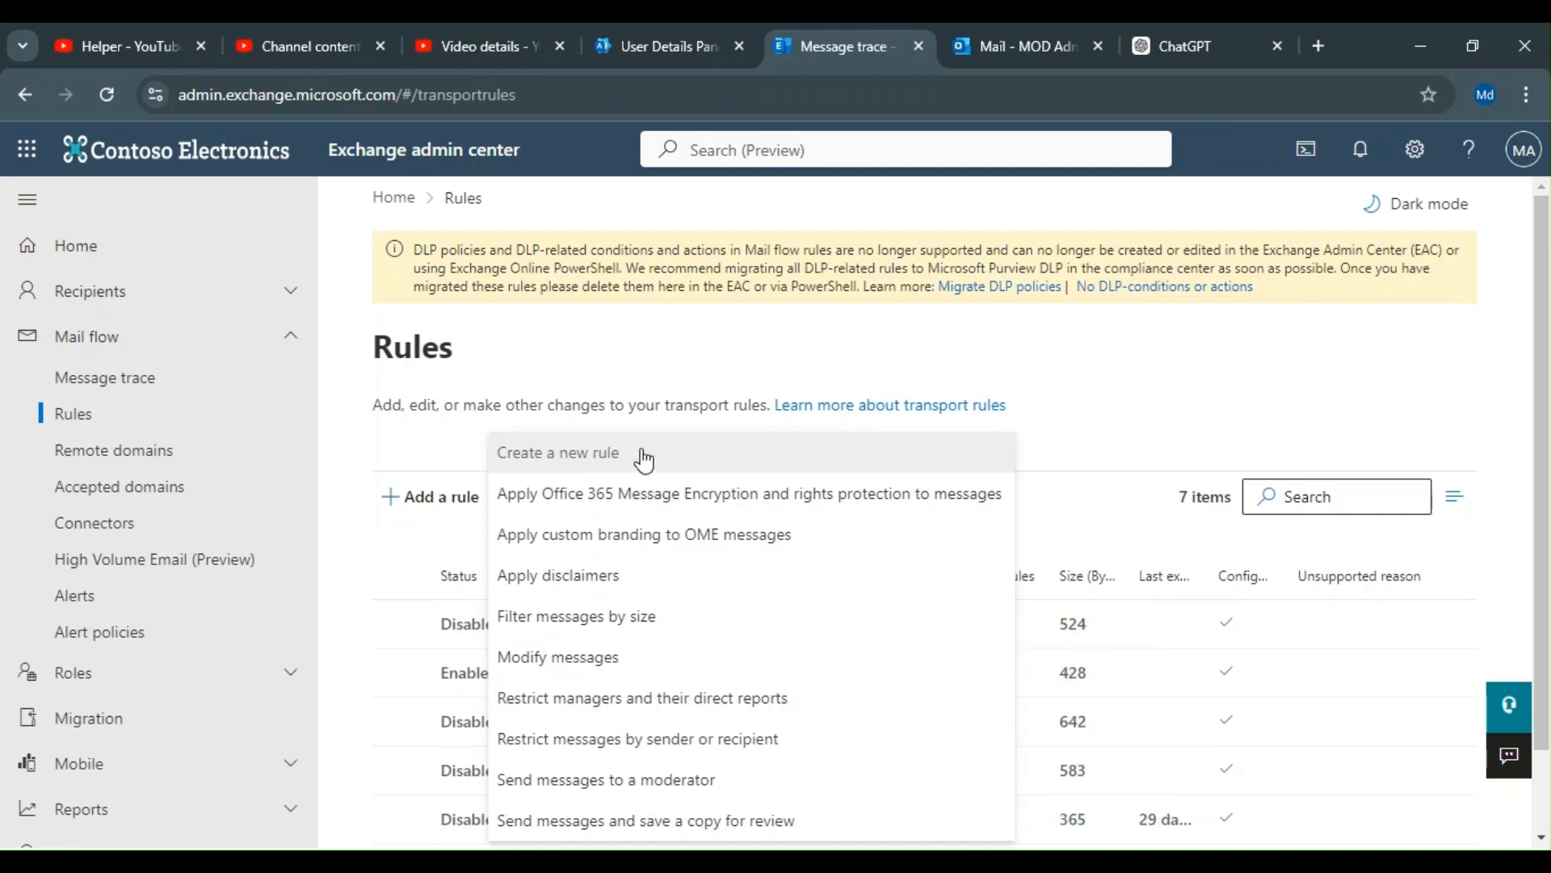
left_click(531, 355)
Open the conditions of the enabled signature rule with priority 1 for editing
scroll(517, 711, "down", 1)
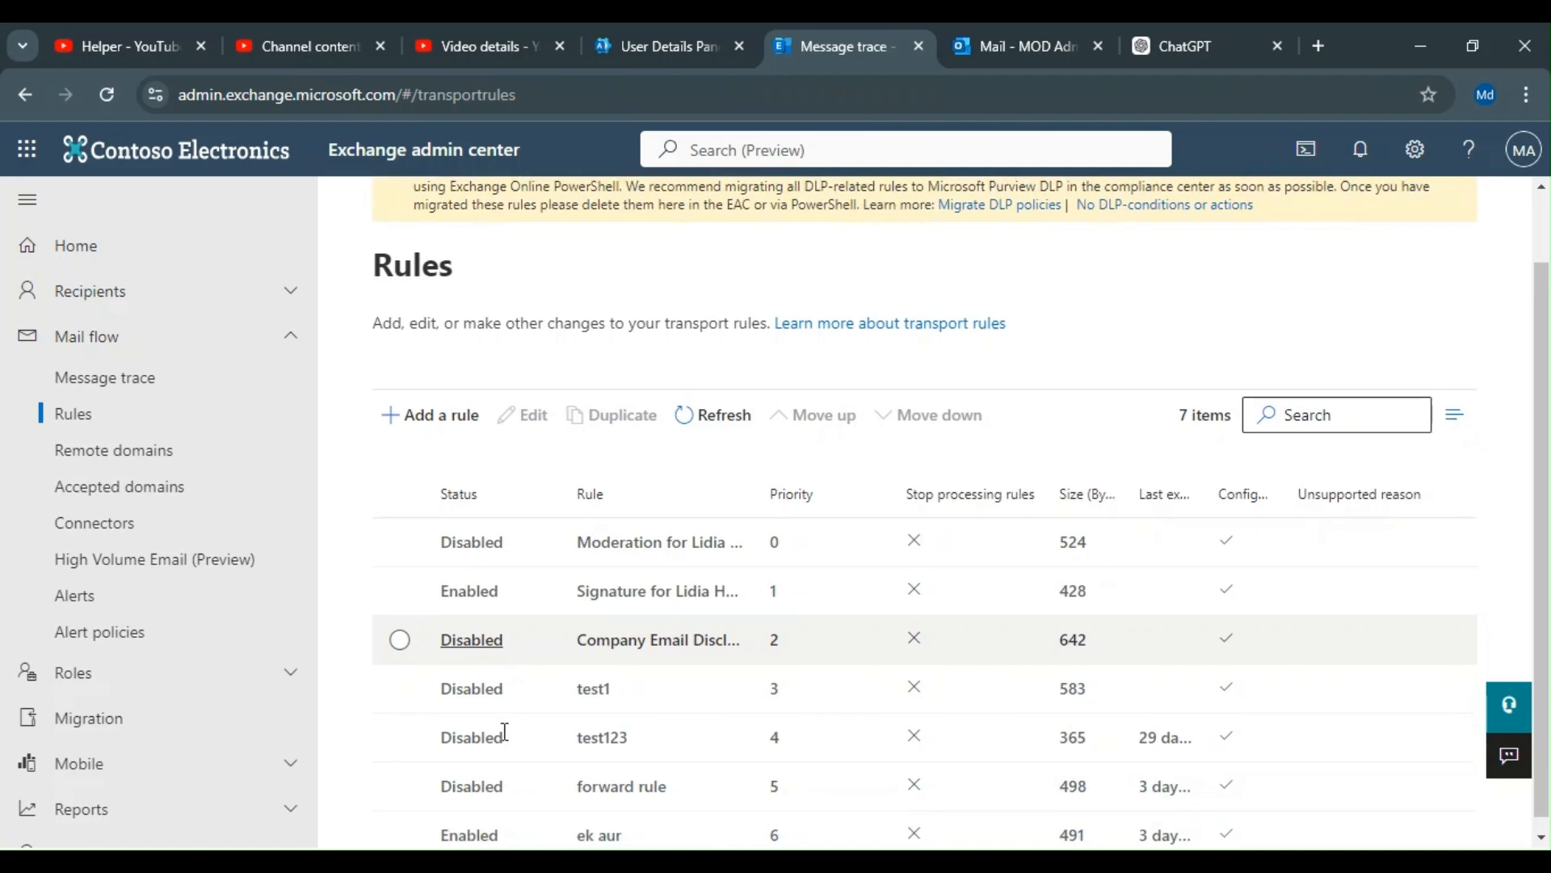
left_click(612, 600)
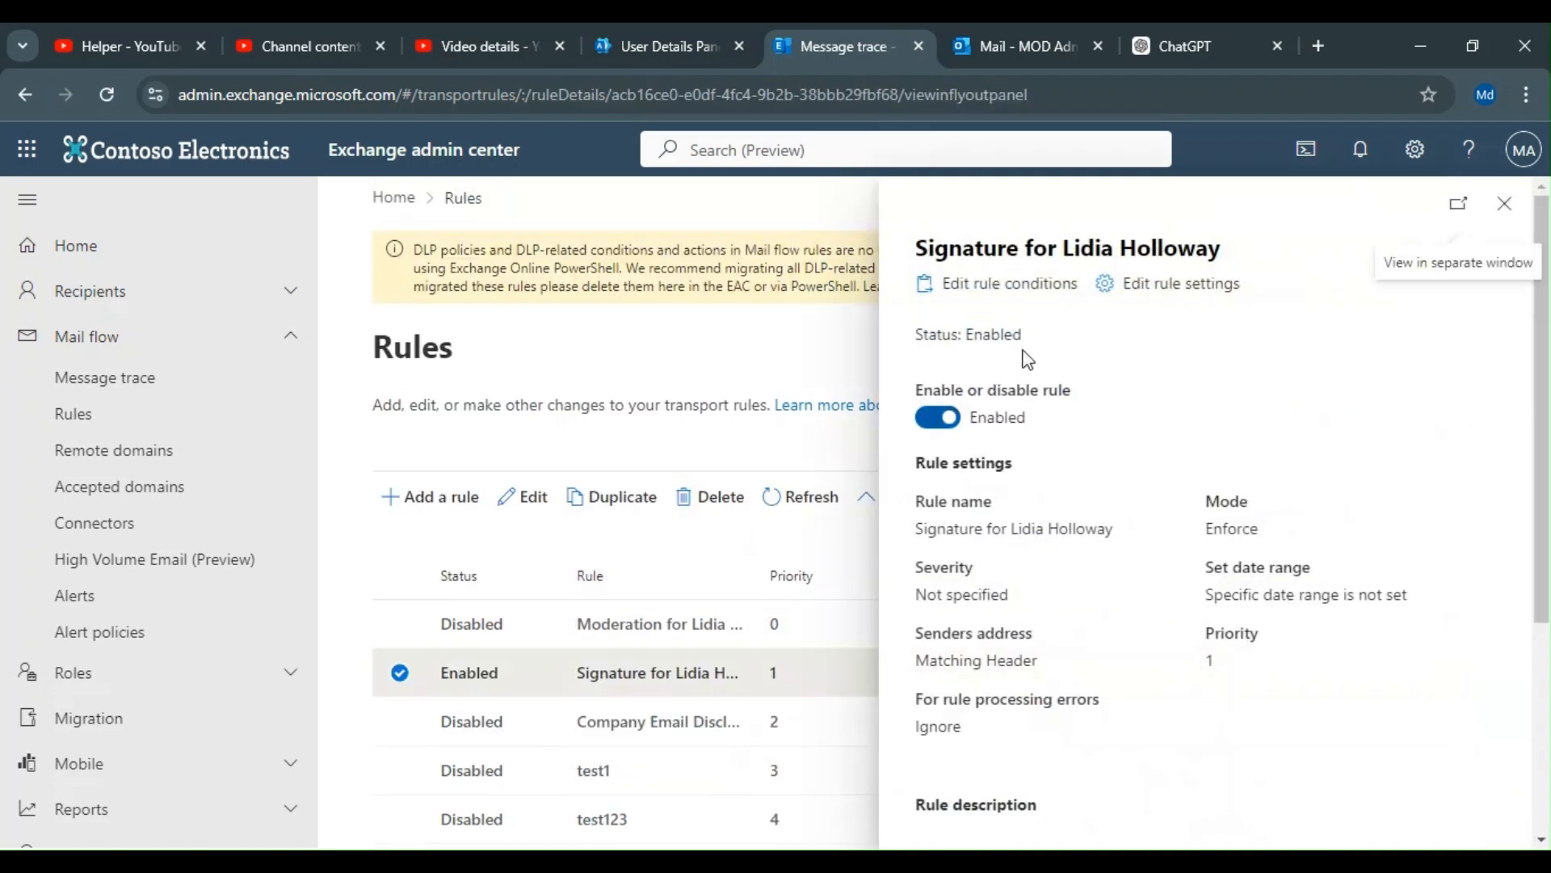
left_click(1038, 297)
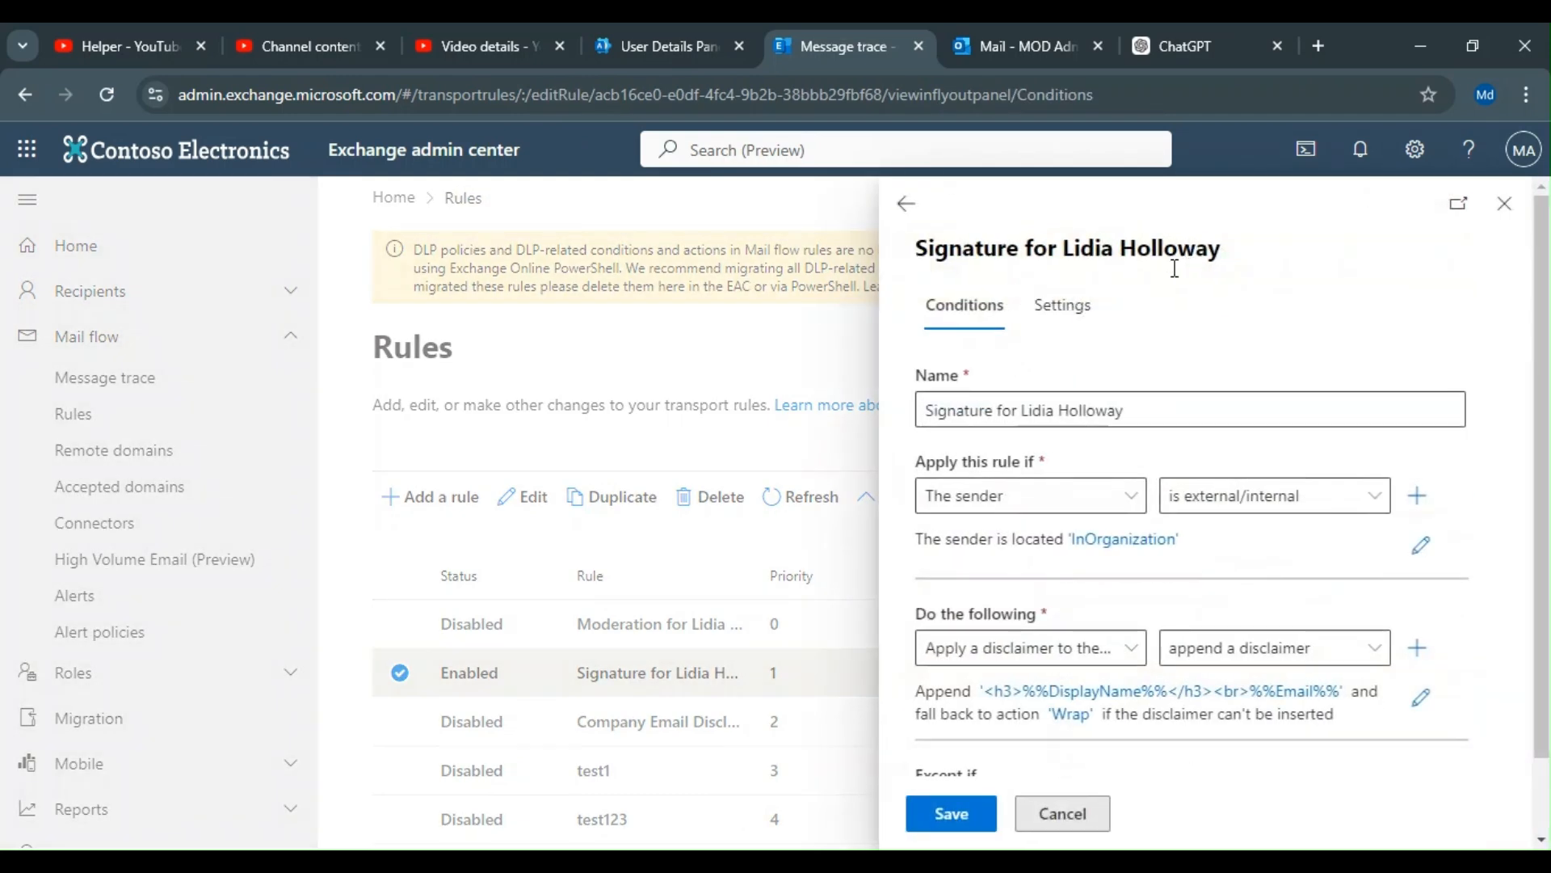
Rename the signature rule as "universal Signature"
left_click_drag(1141, 410, 1008, 415)
key("BackSpace")
key("BackSpace")
key("BackSpace")
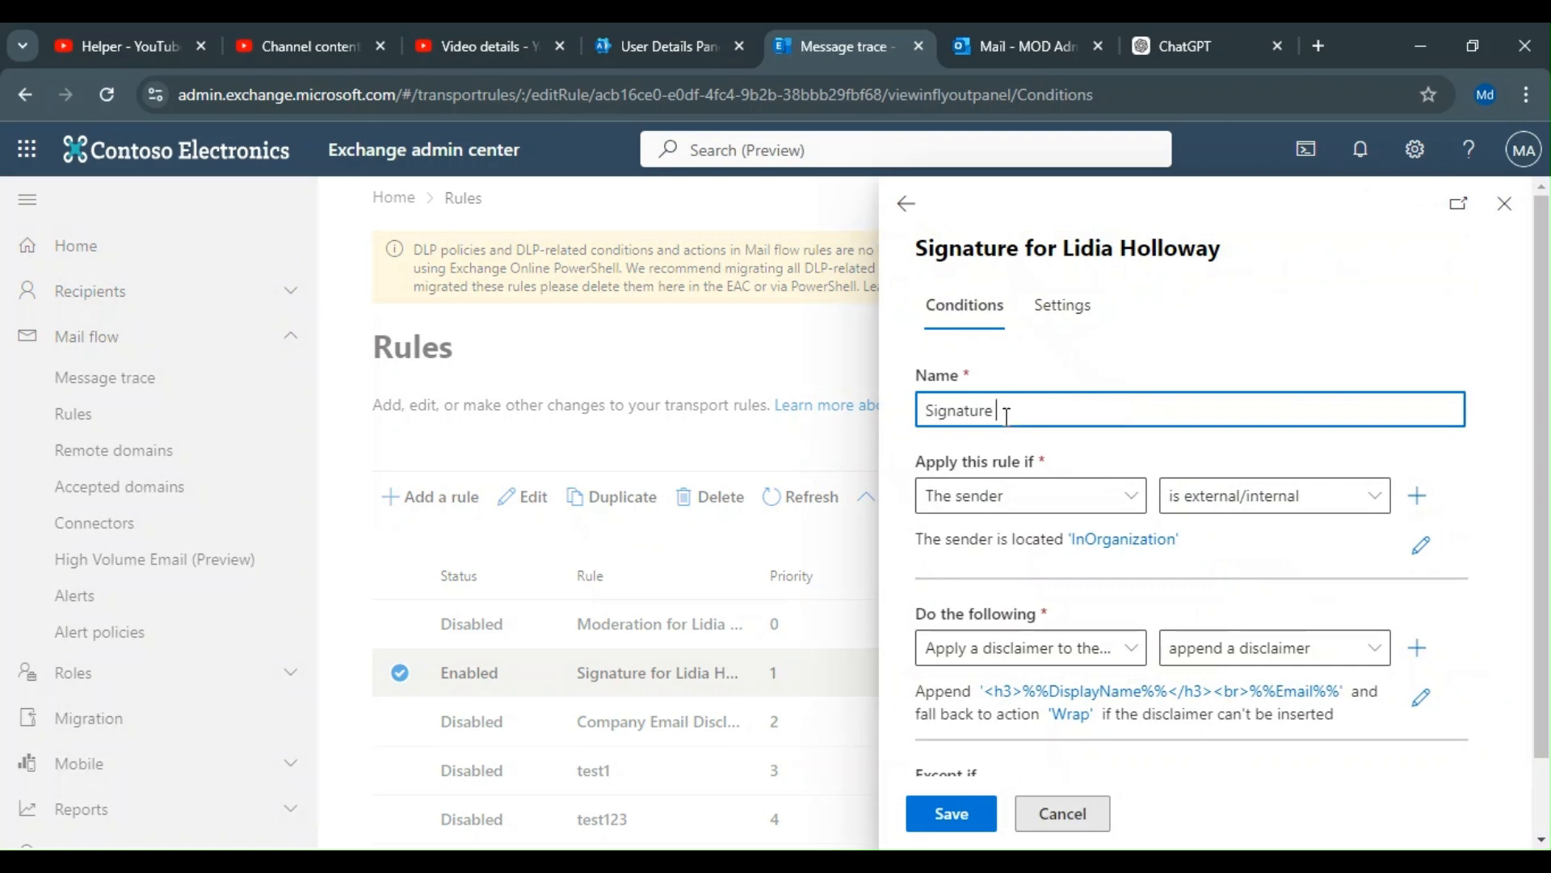
key("Left")
key("Left")
key("Left")
key("Left")
key("Left")
key("Left")
key("Left")
key("Left")
key("Left")
type("universal")
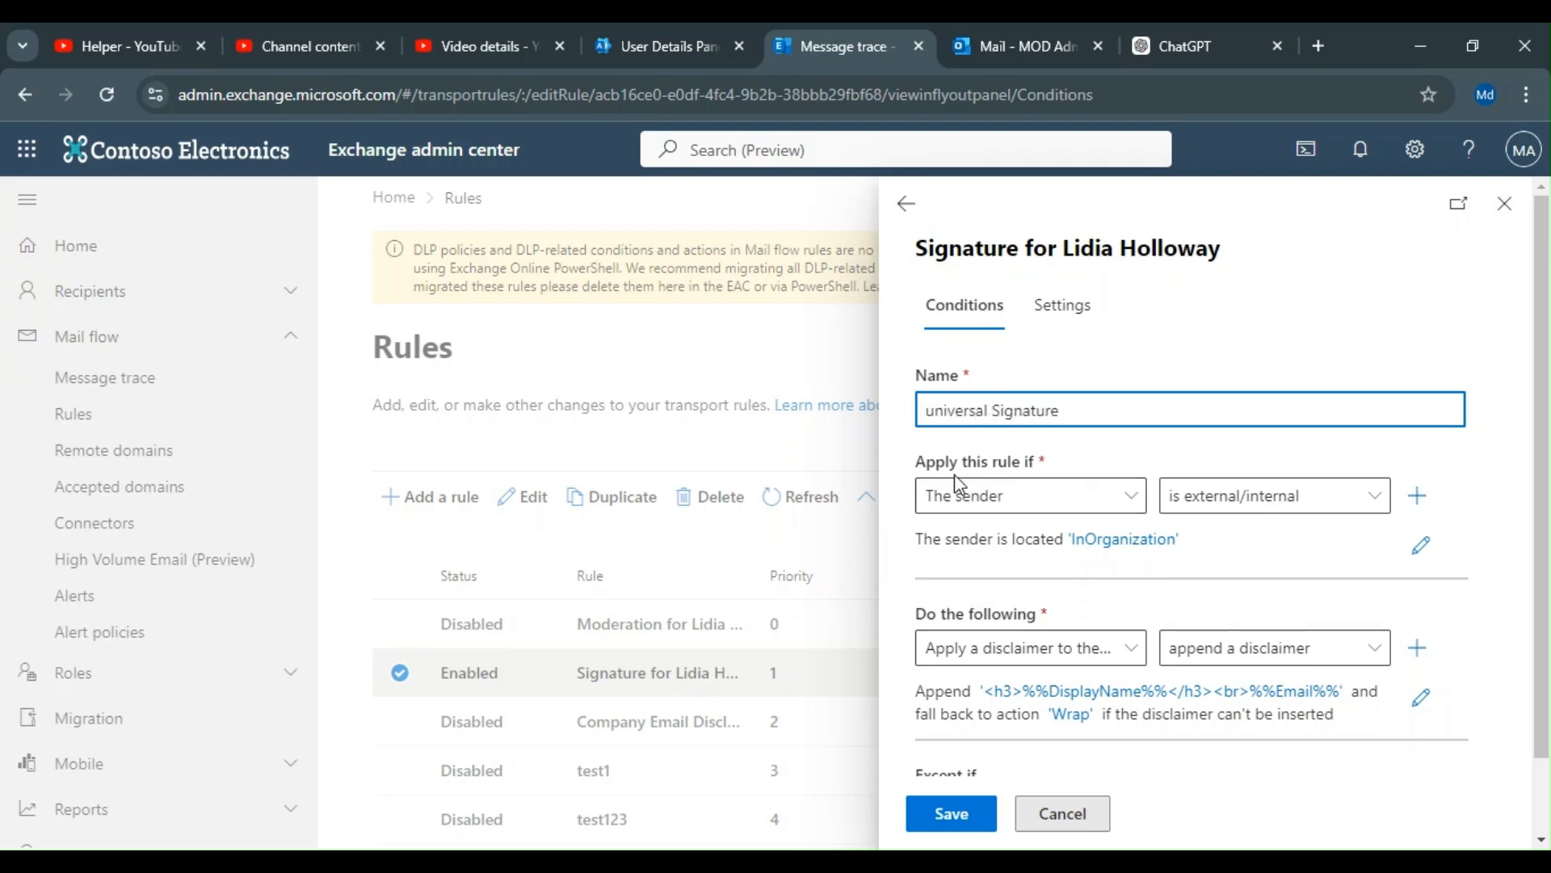
Review what the rule's condition can apply to, keeping The sender as the choice
scroll(1054, 517, "down", 1)
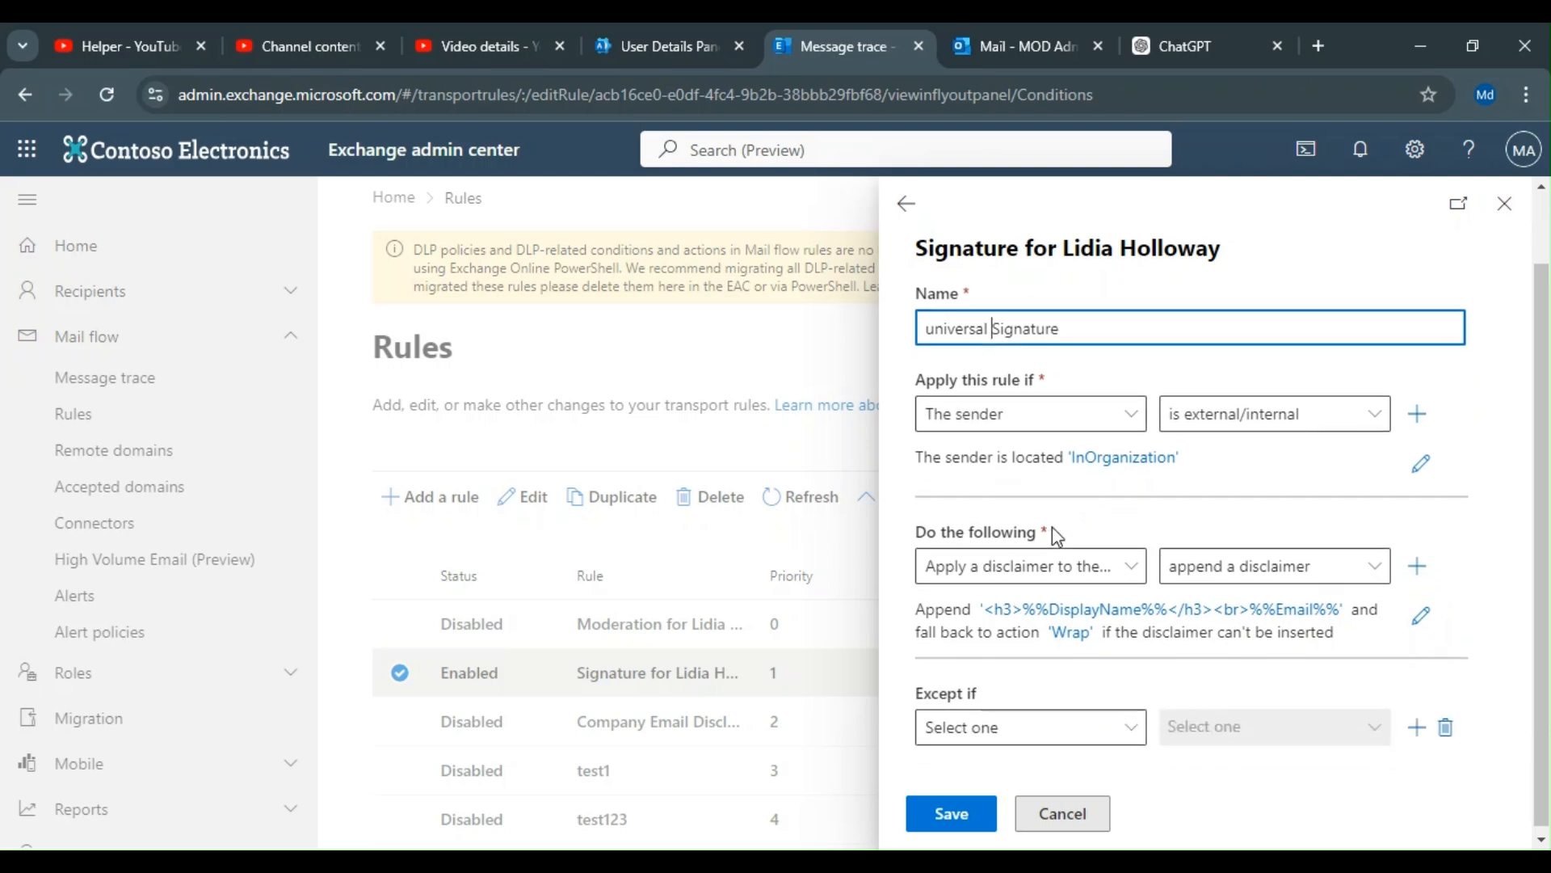
scroll(1052, 527, "up", 1)
left_click(1052, 519)
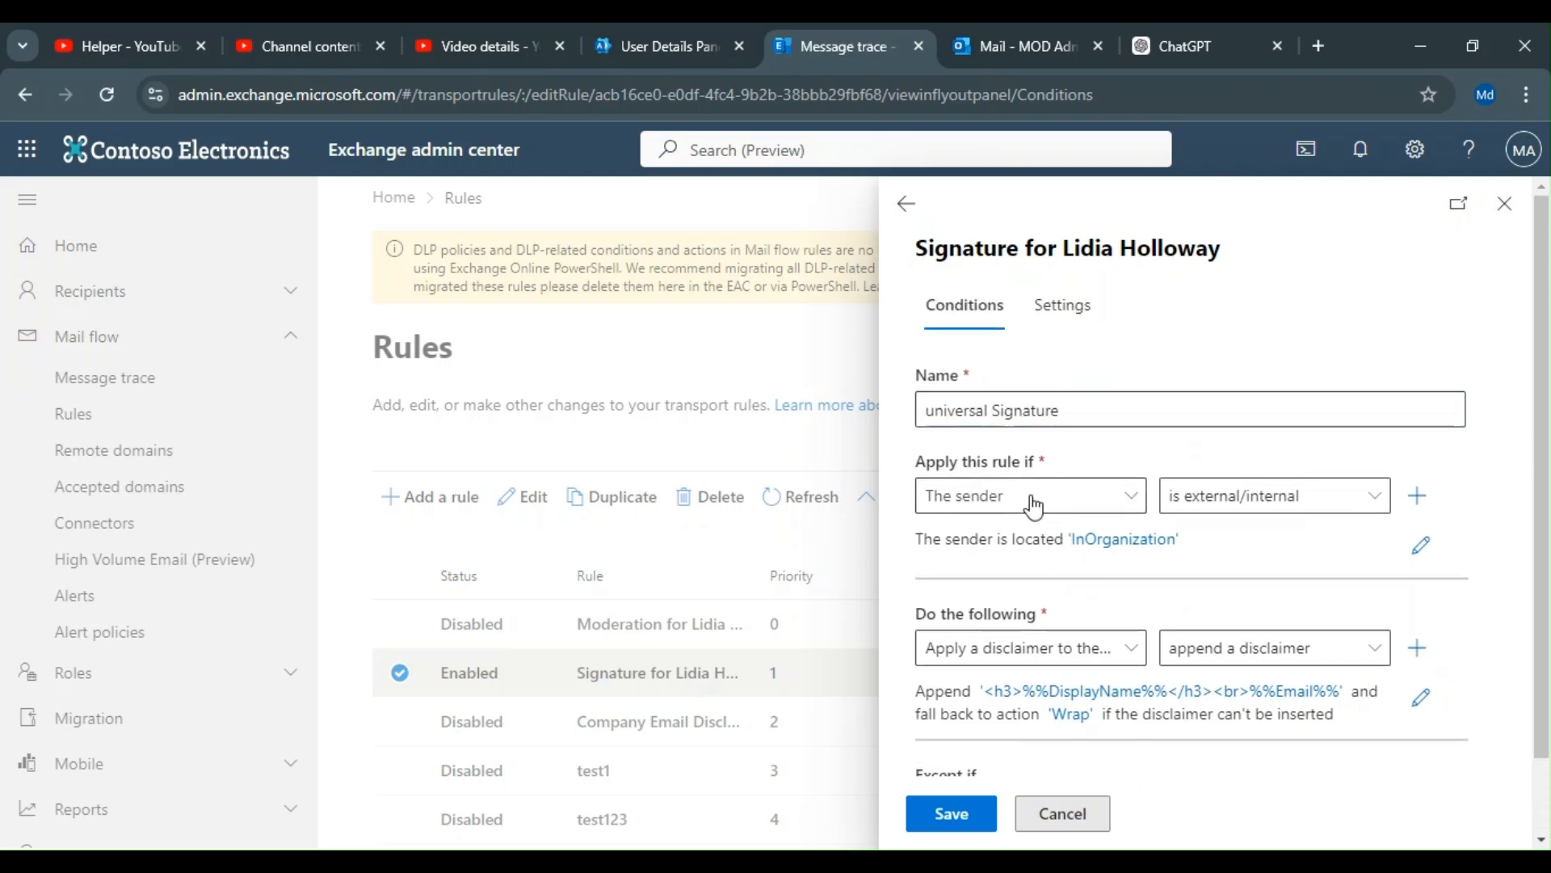
left_click(1034, 506)
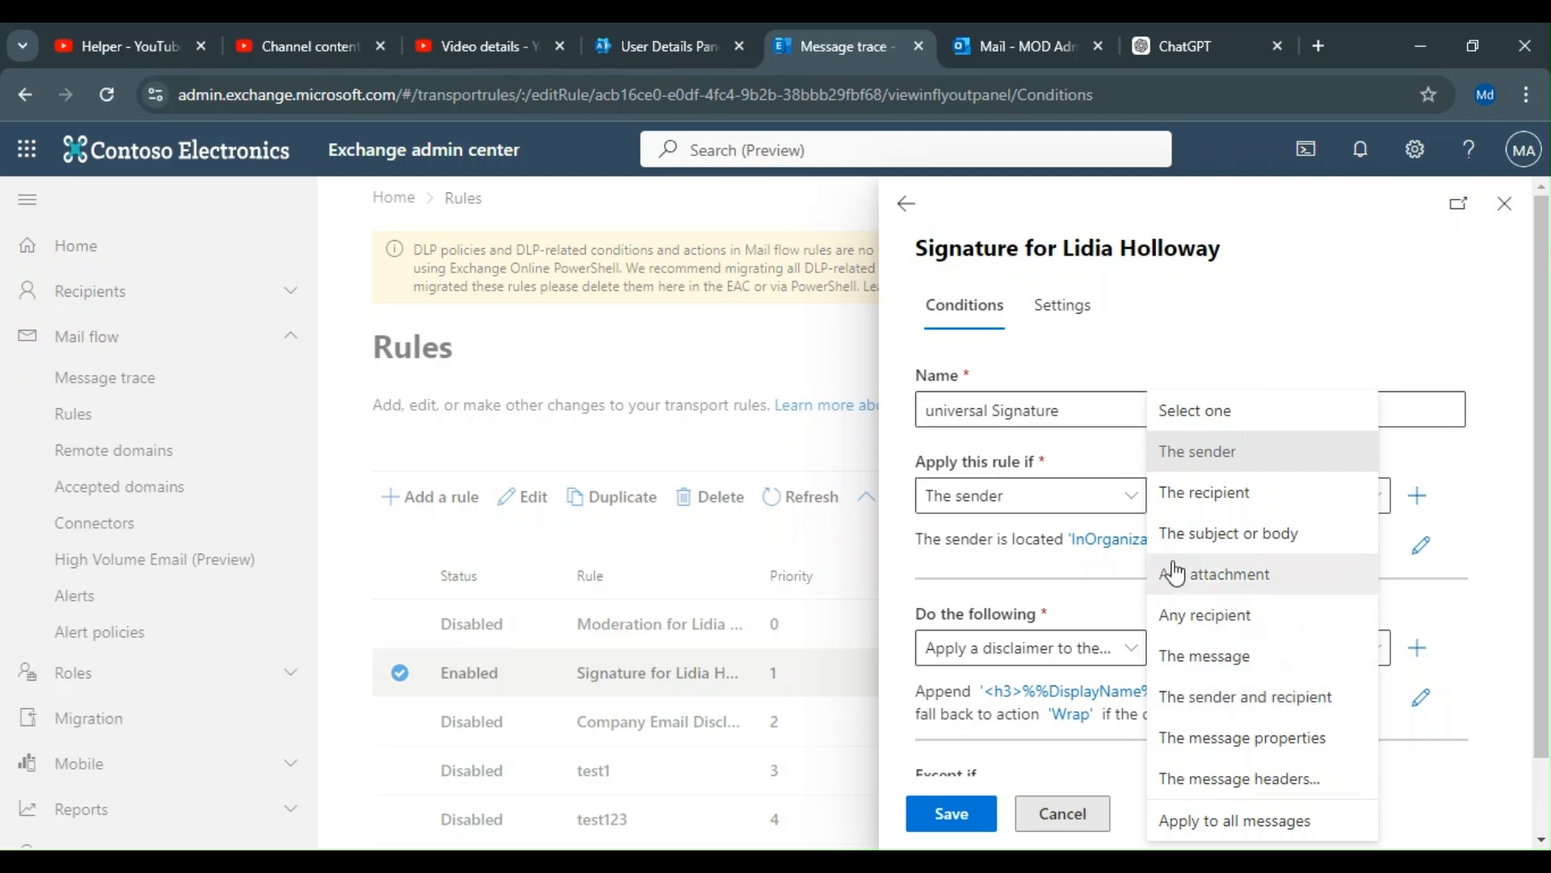
left_click(1200, 466)
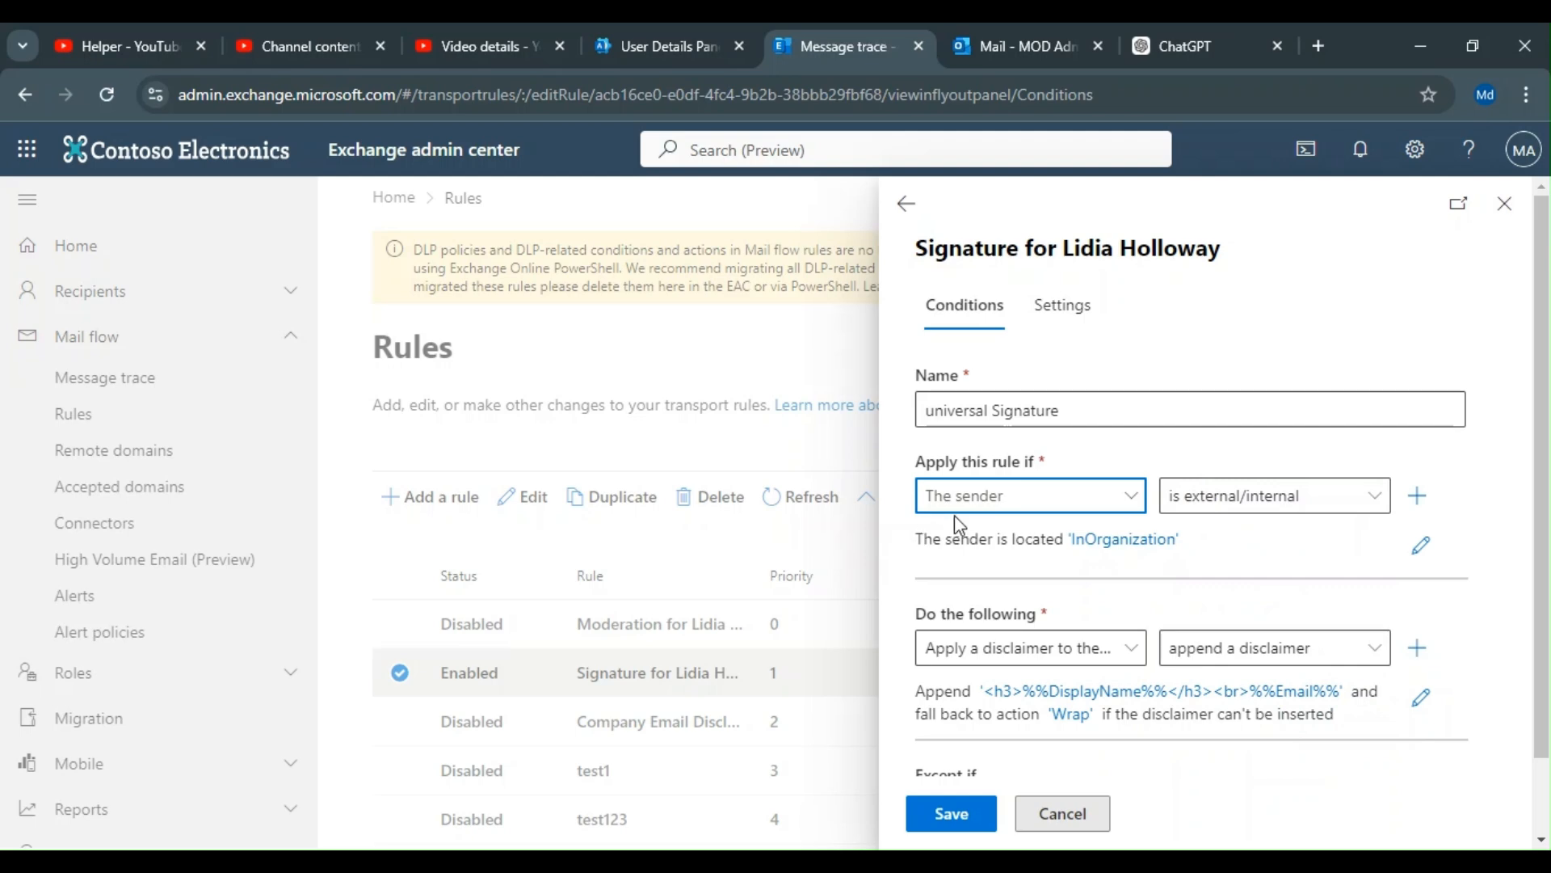
Examine the sender criteria and the sender location choices without changing the rule's condition
left_click(1201, 498)
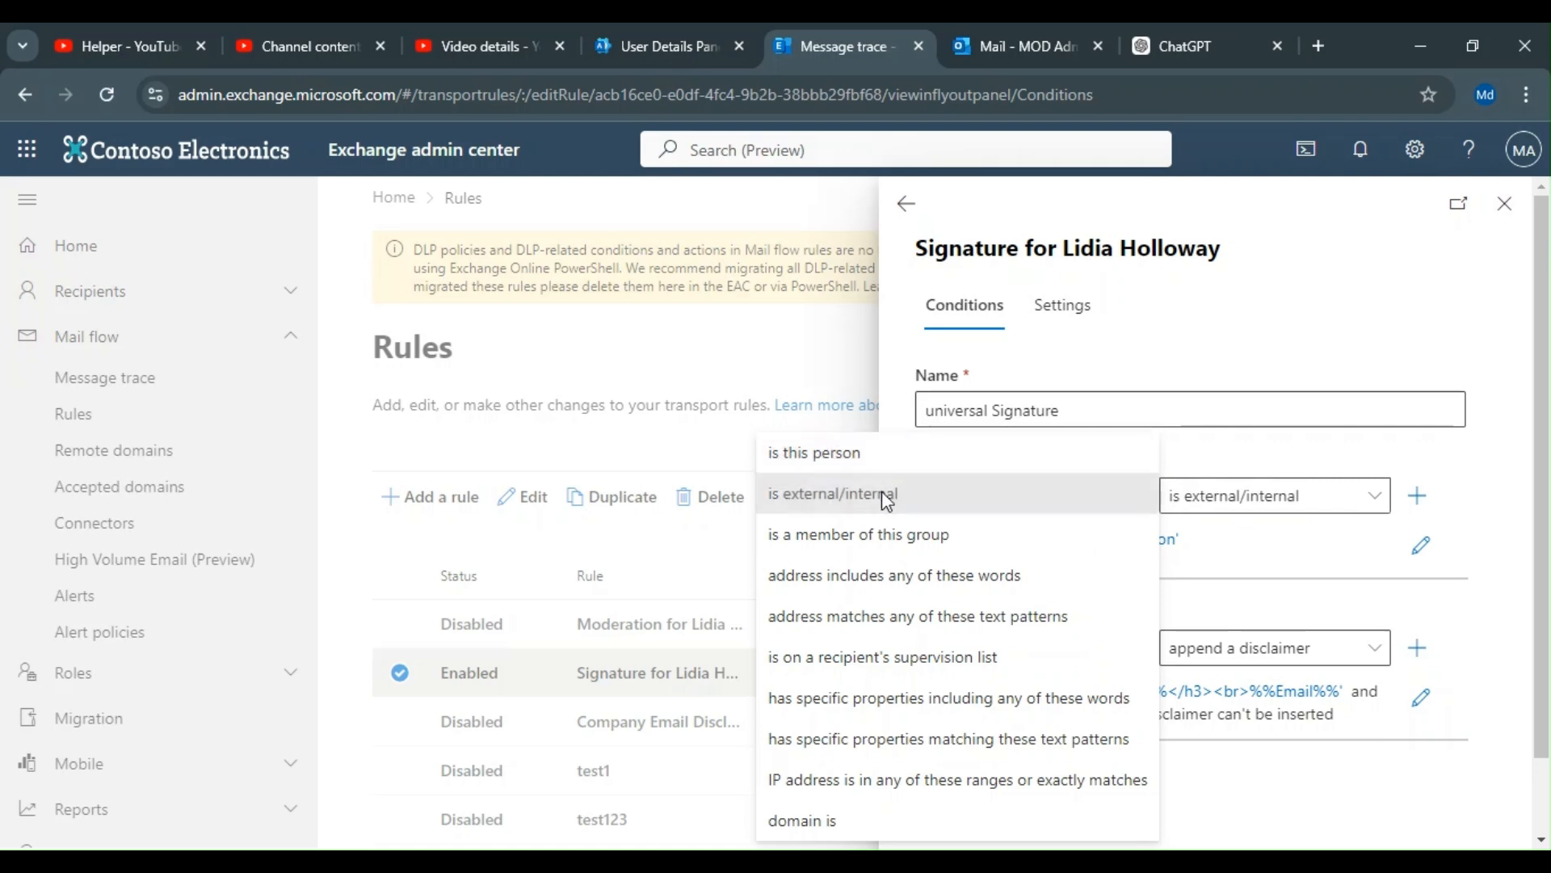
left_click(1180, 539)
left_click(1176, 539)
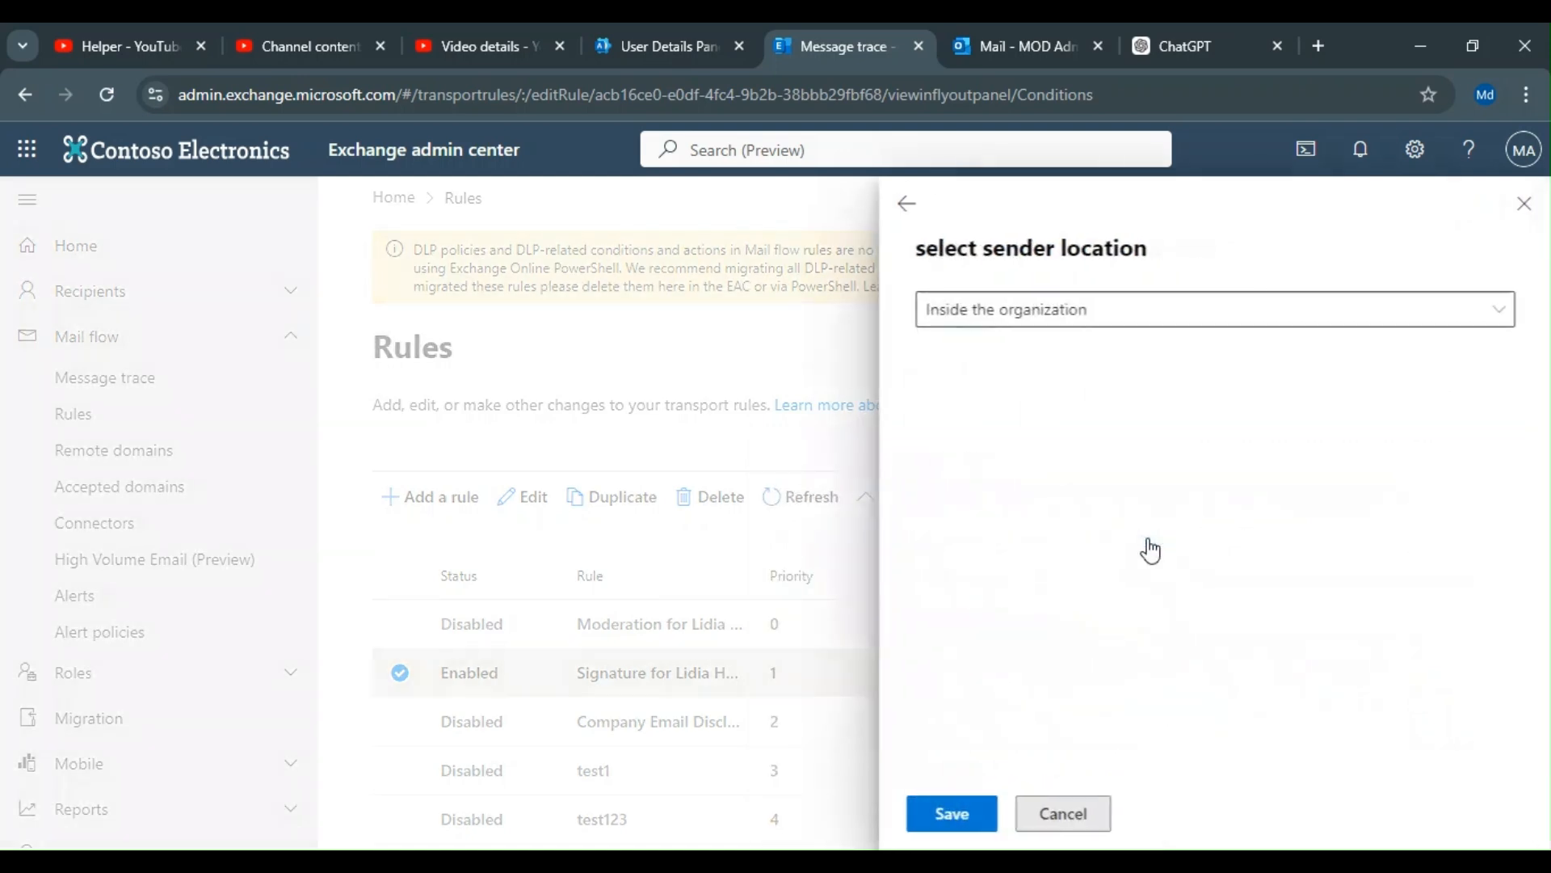
left_click(1049, 315)
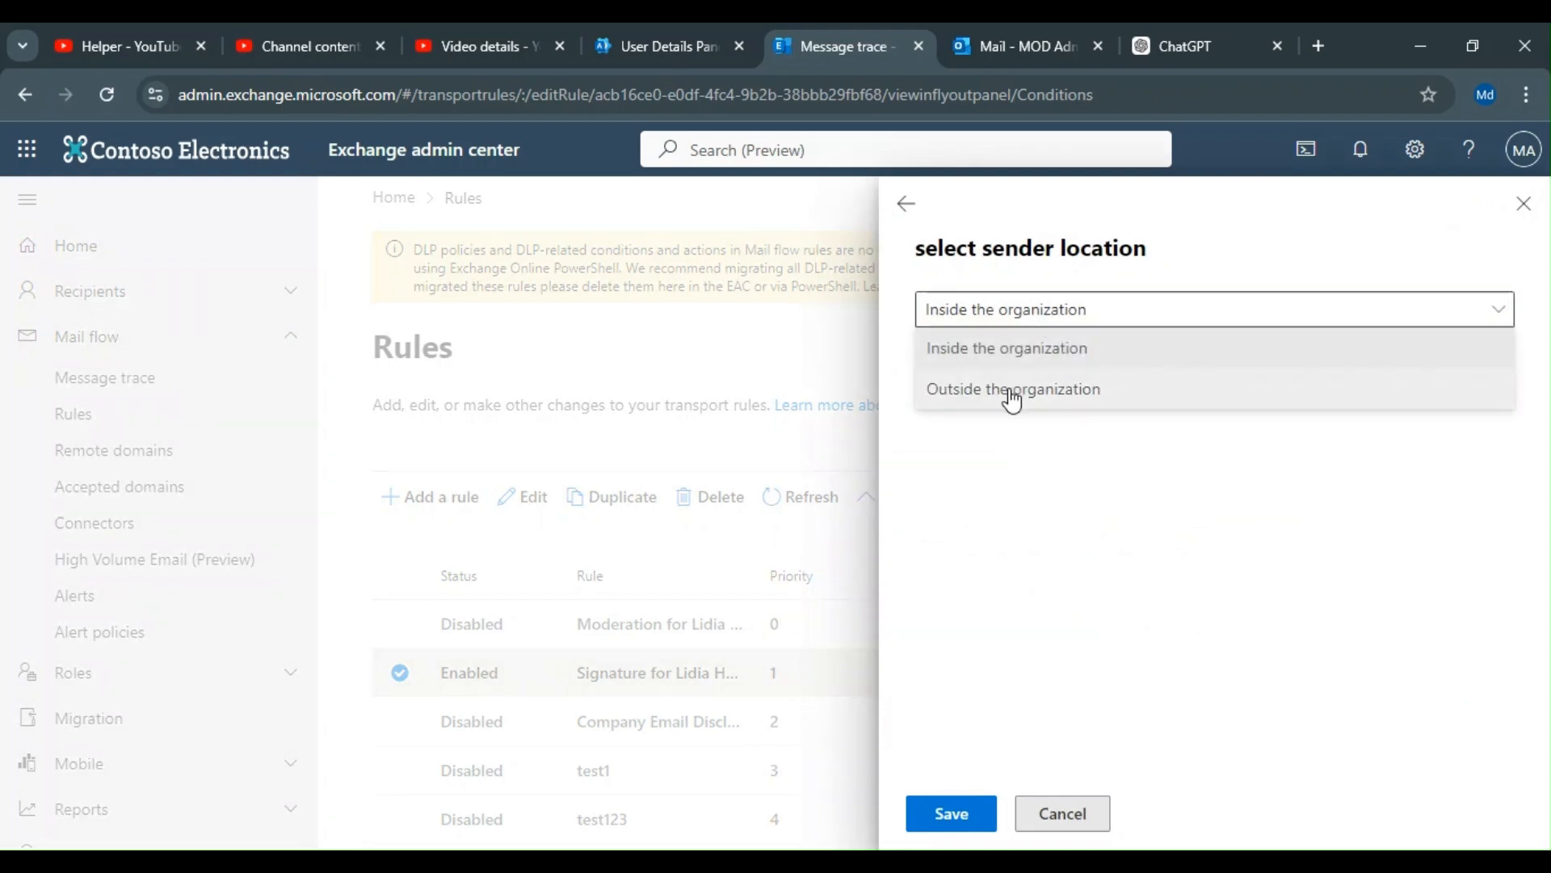
left_click(906, 203)
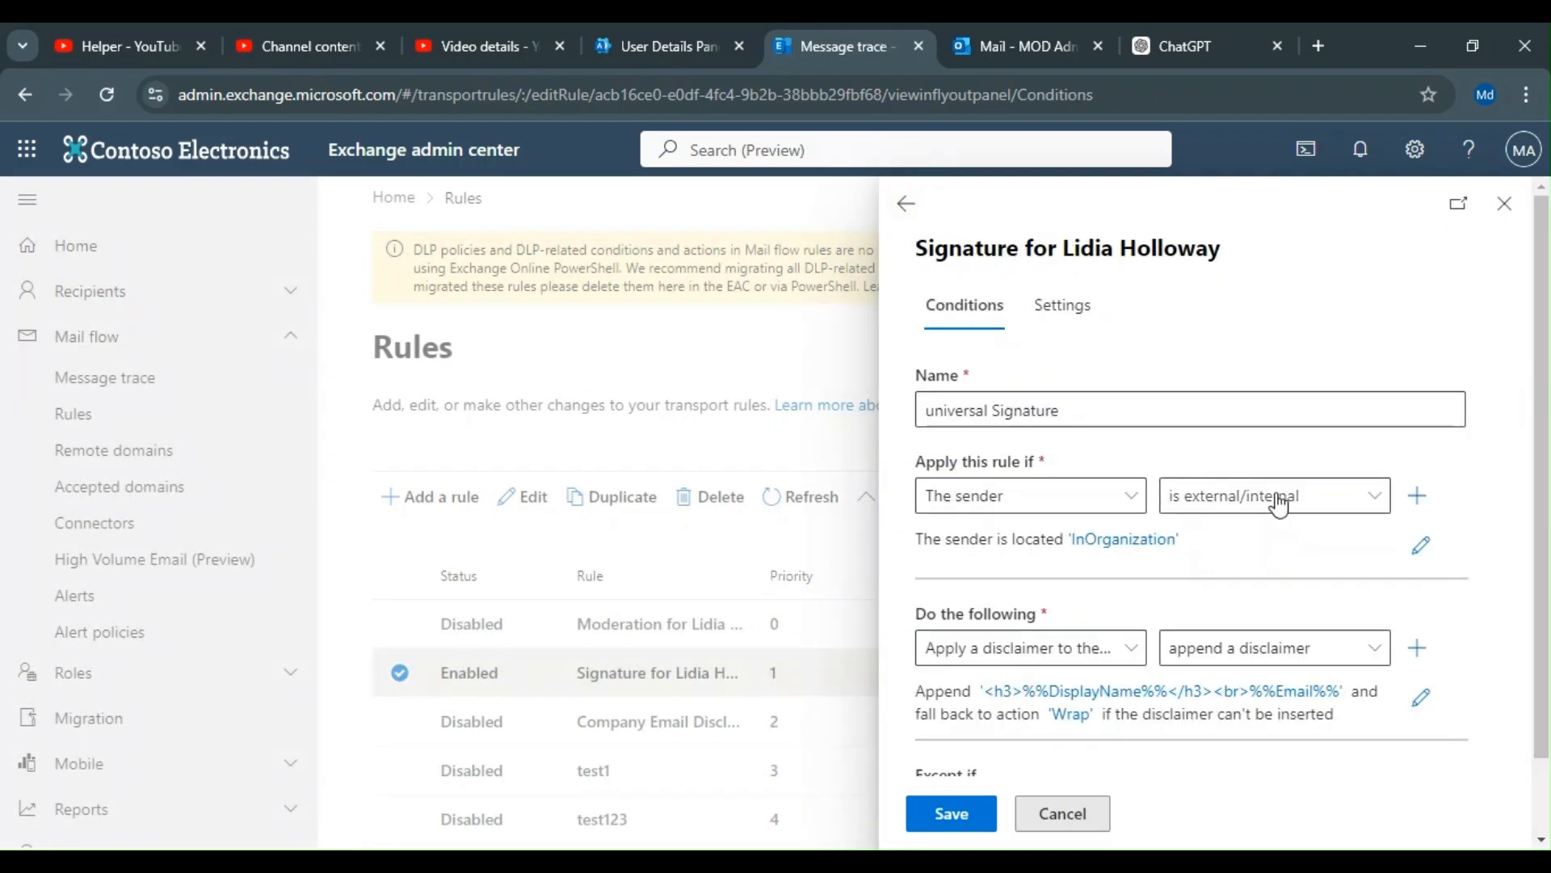
left_click(1280, 507)
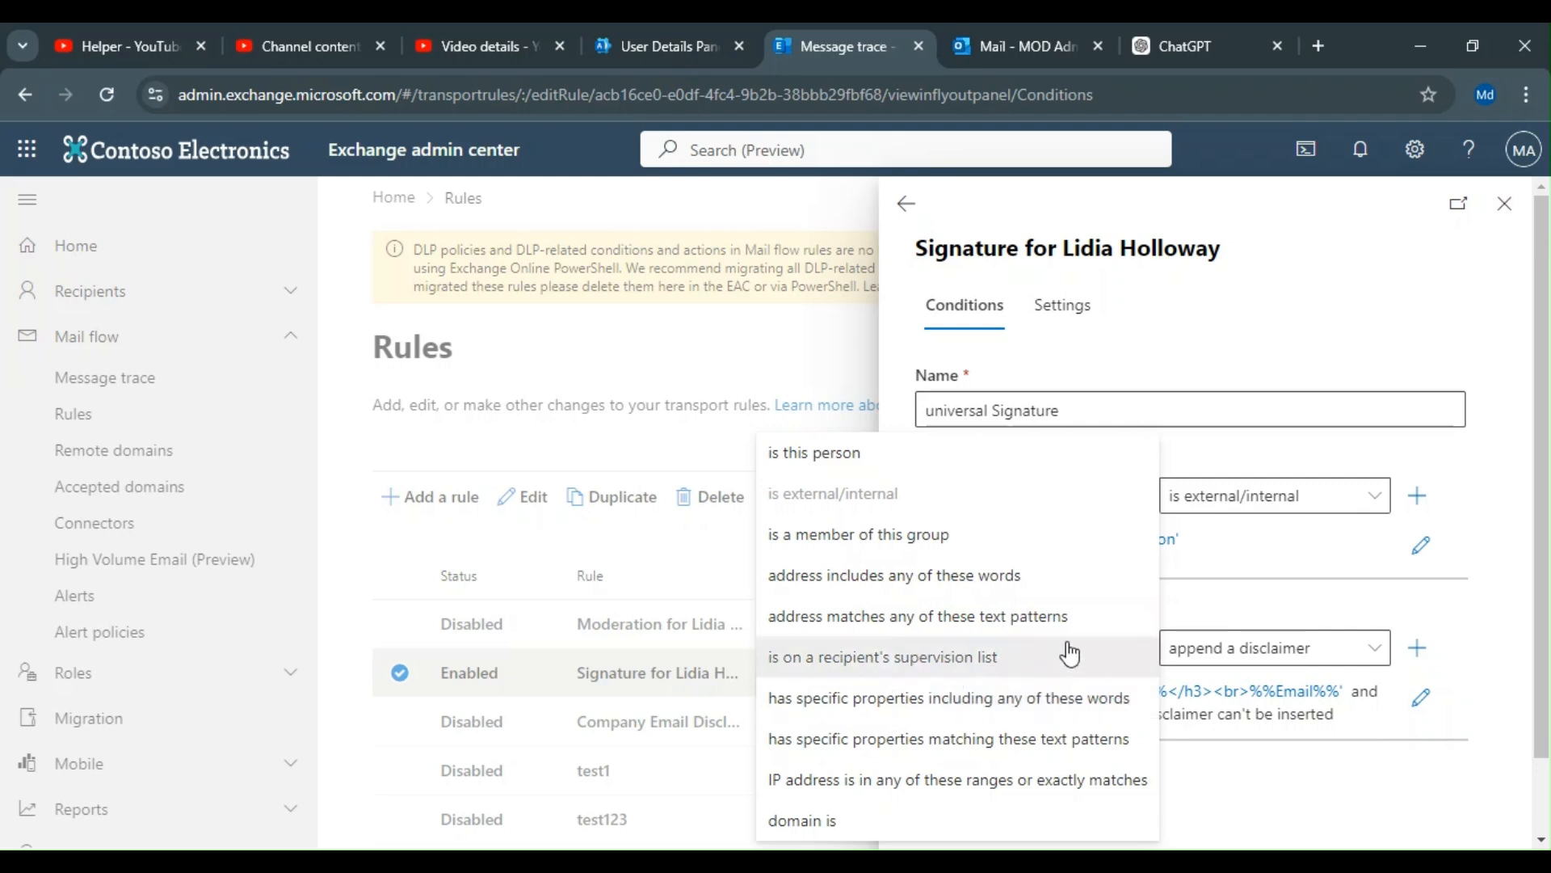
left_click(1283, 560)
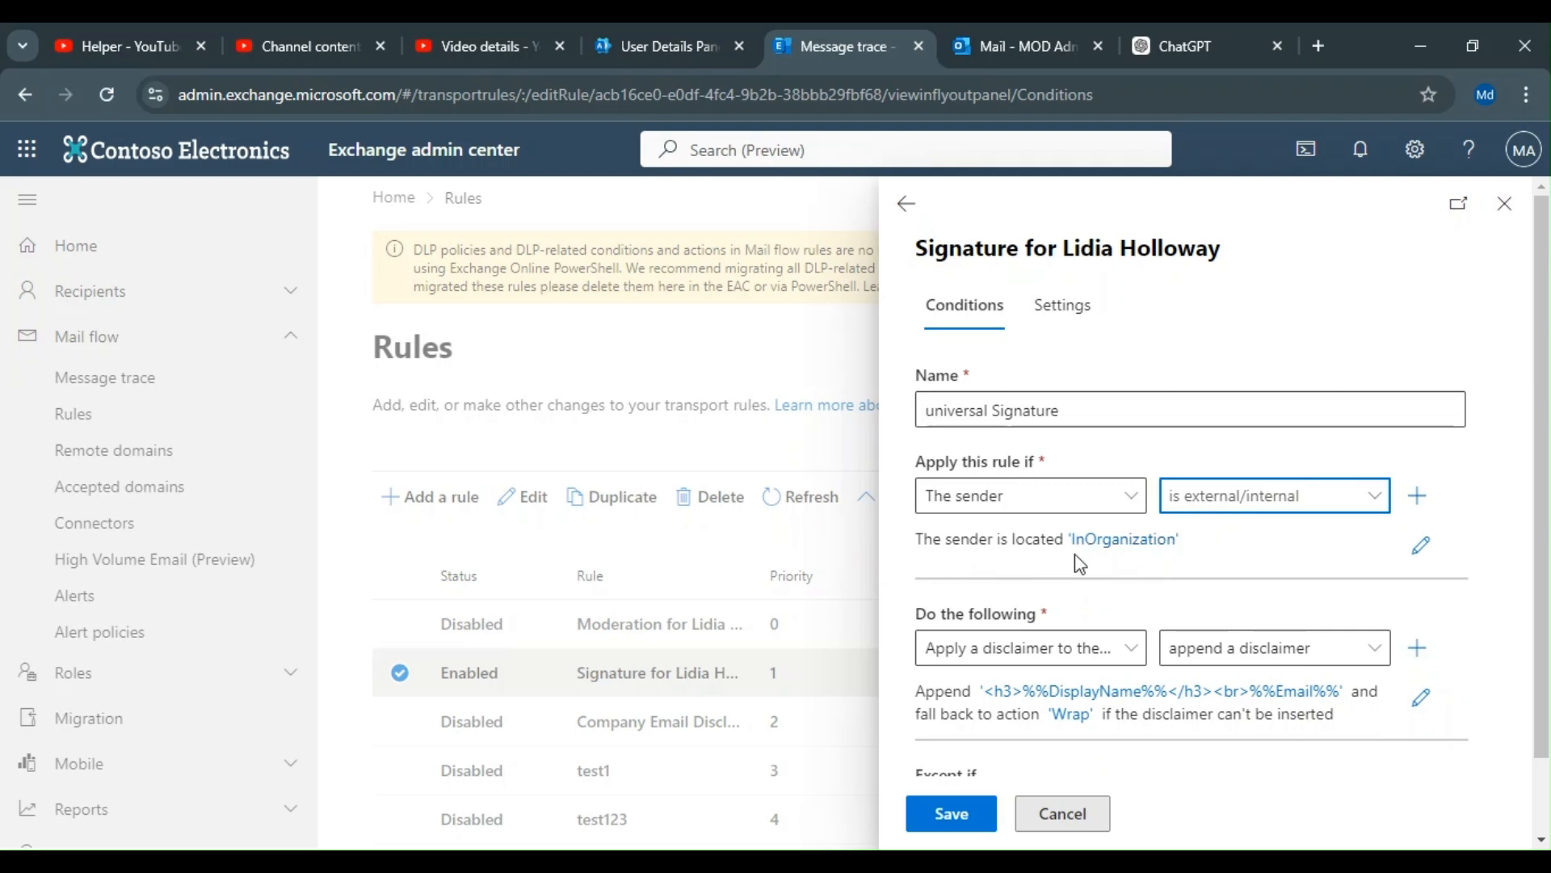
Try Block the message as the rule's action and look through its blocking options
scroll(1180, 549, "down", 1)
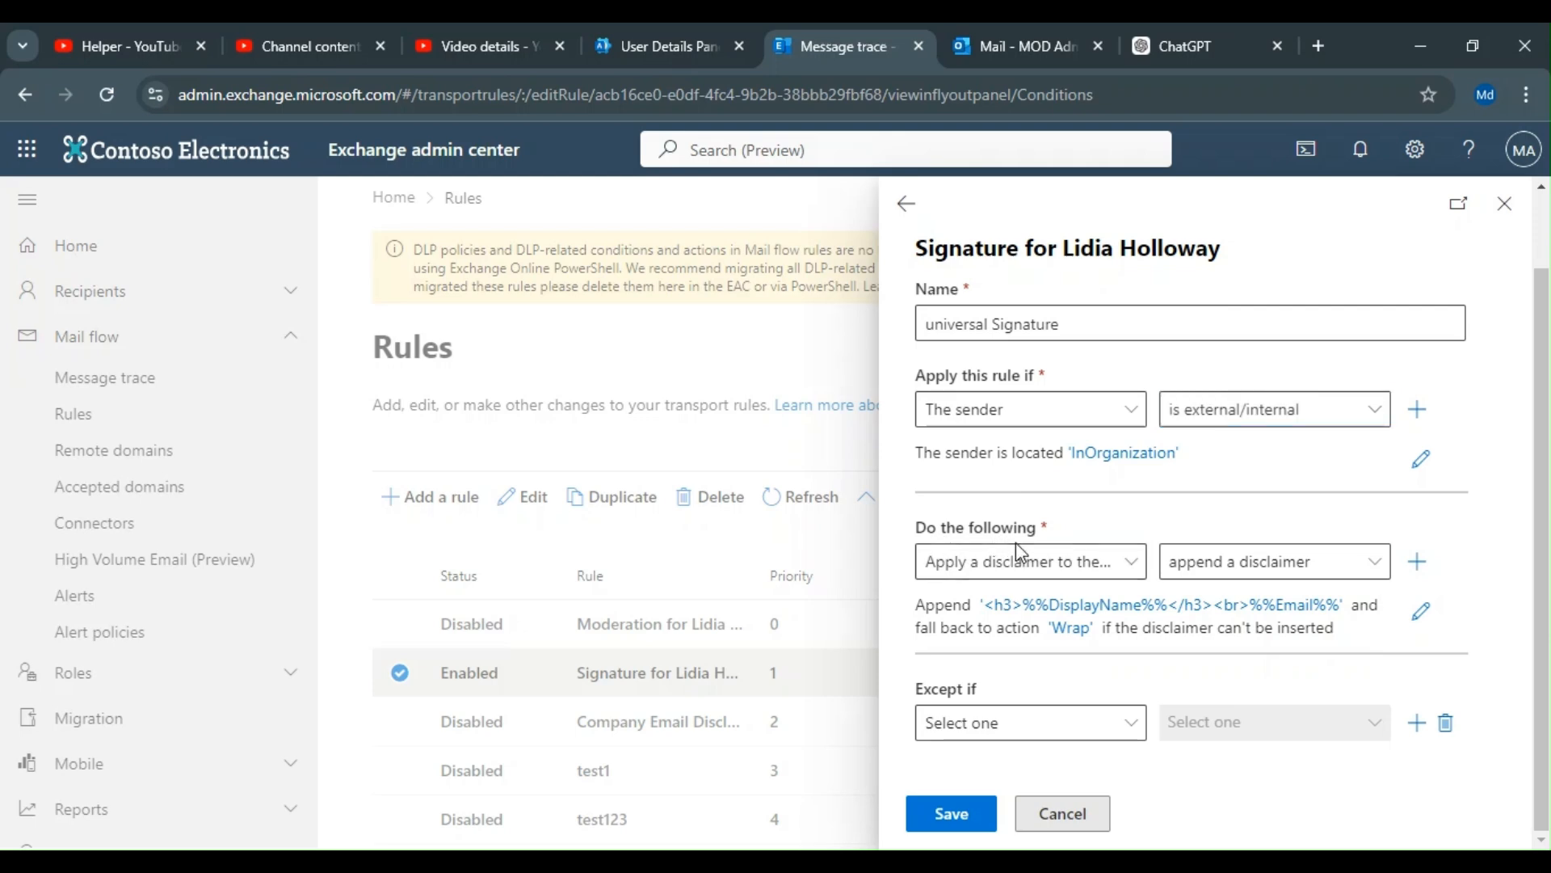
left_click(1027, 564)
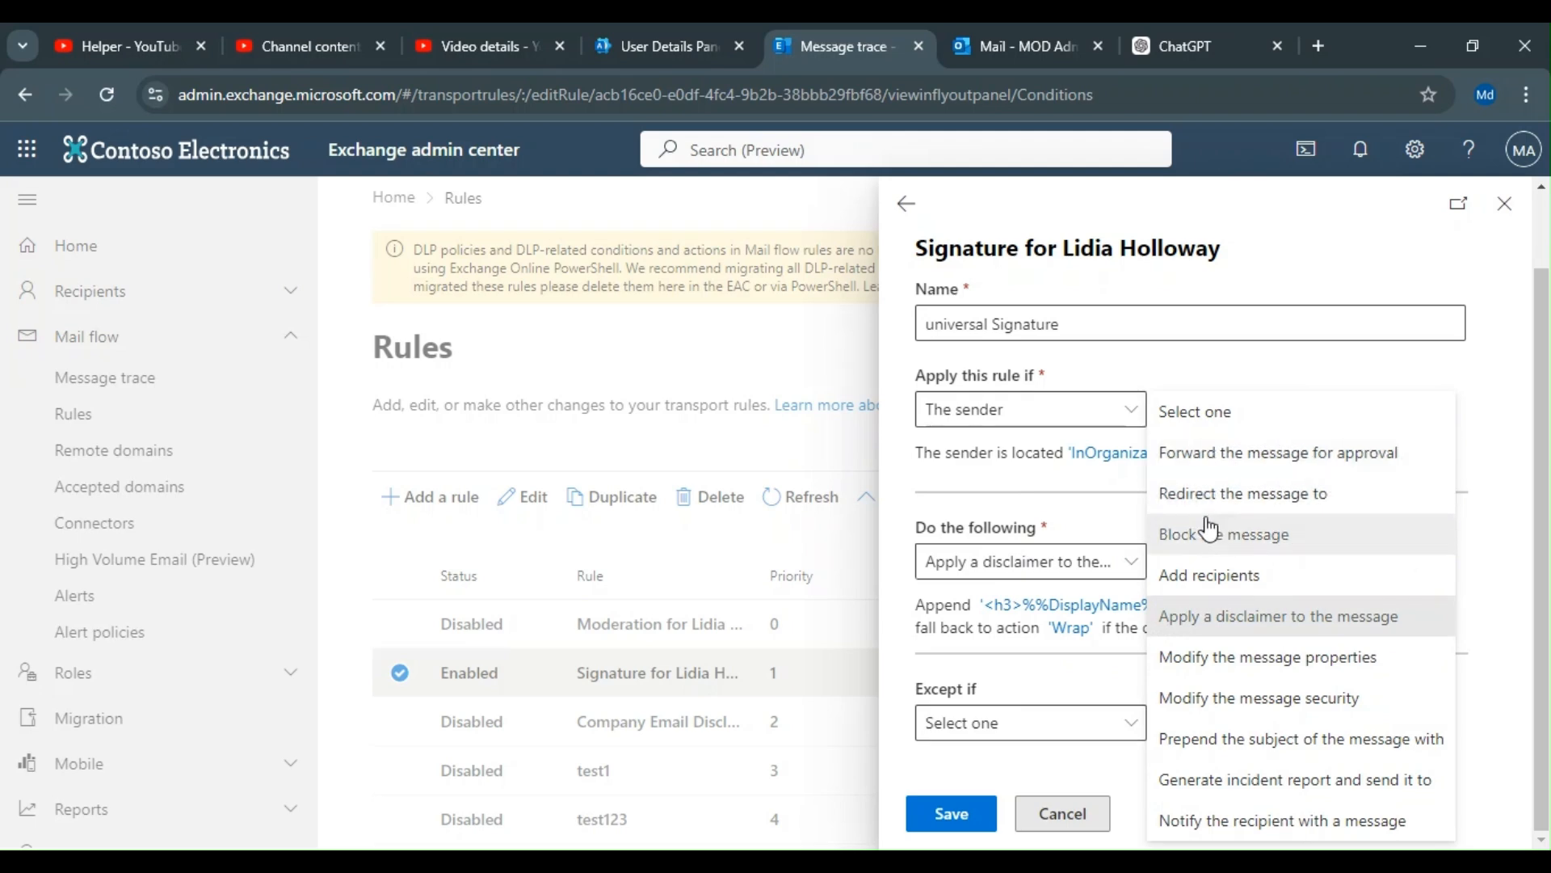
left_click(1271, 538)
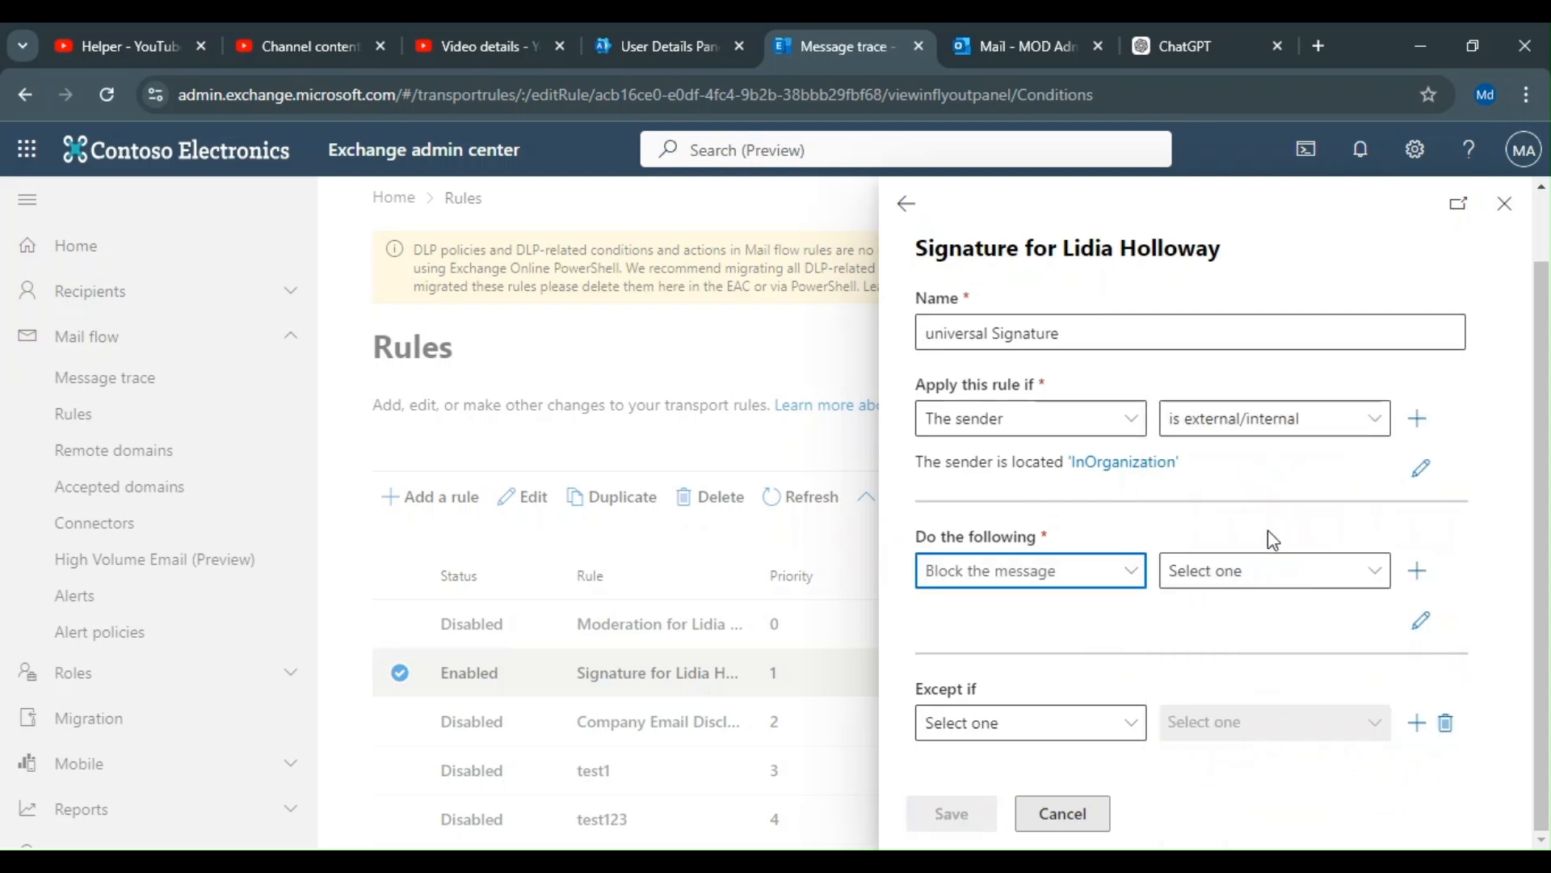
left_click(1020, 572)
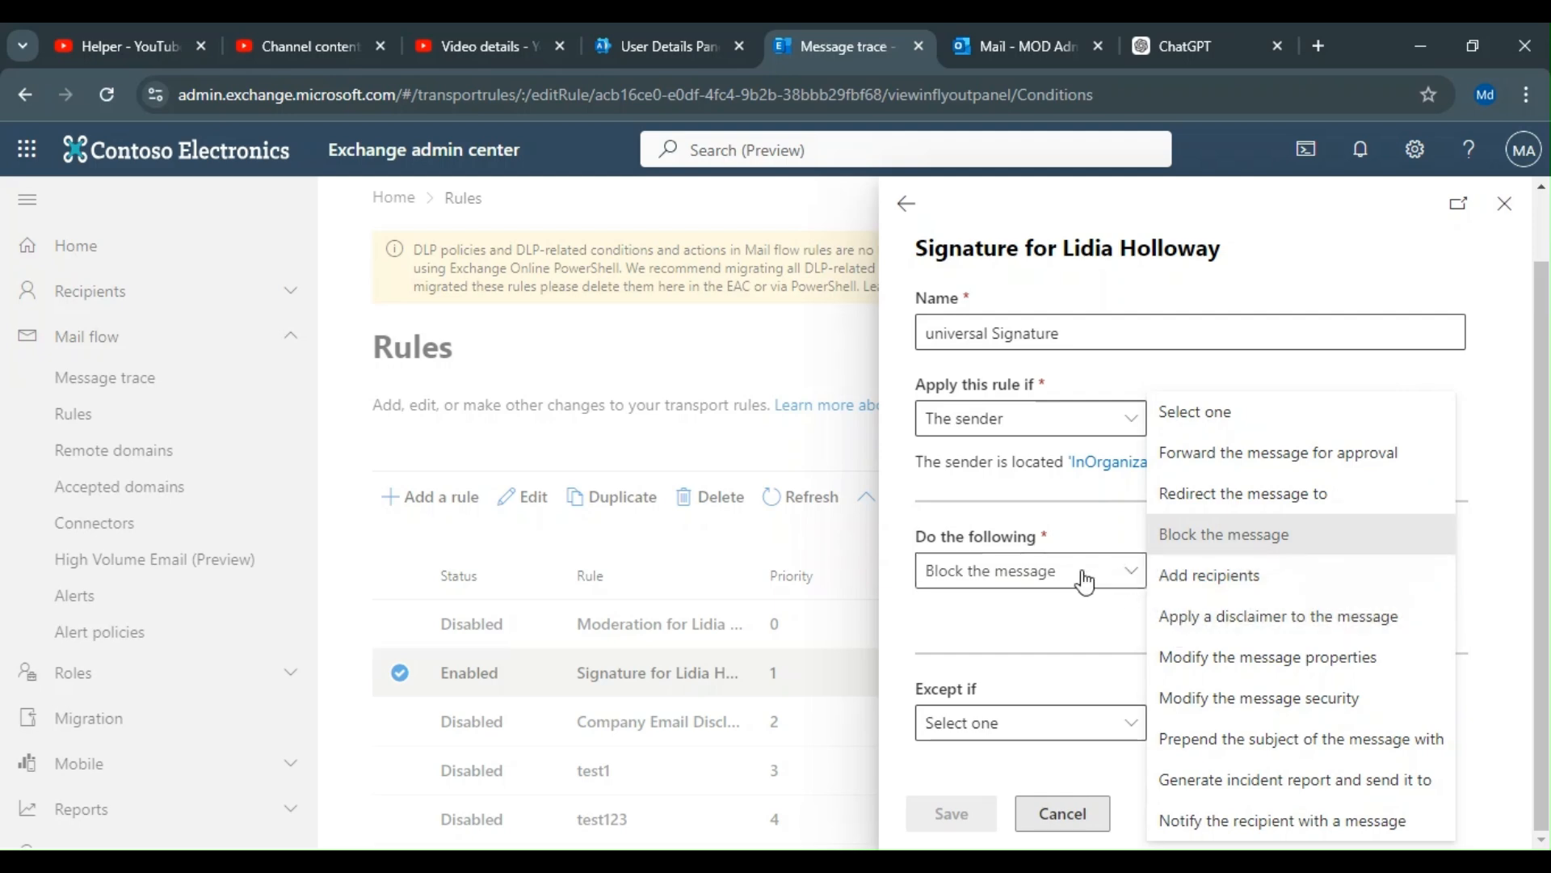
left_click(1129, 580)
left_click(1237, 574)
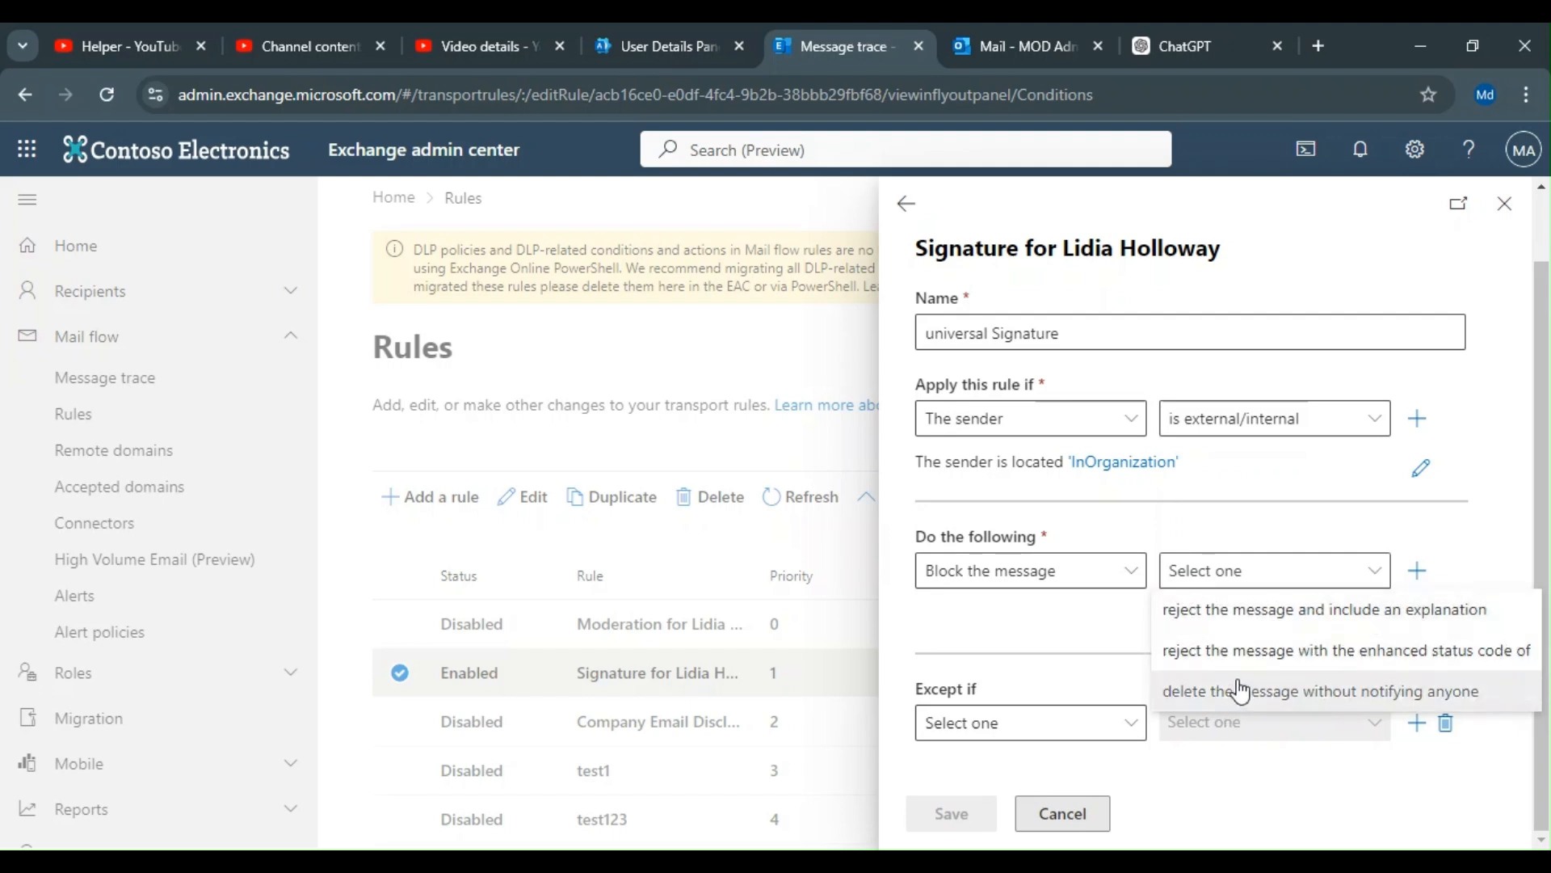
Set the rule's action to apply a disclaimer to the message, using the append a disclaimer option
left_click(1111, 571)
left_click(1212, 617)
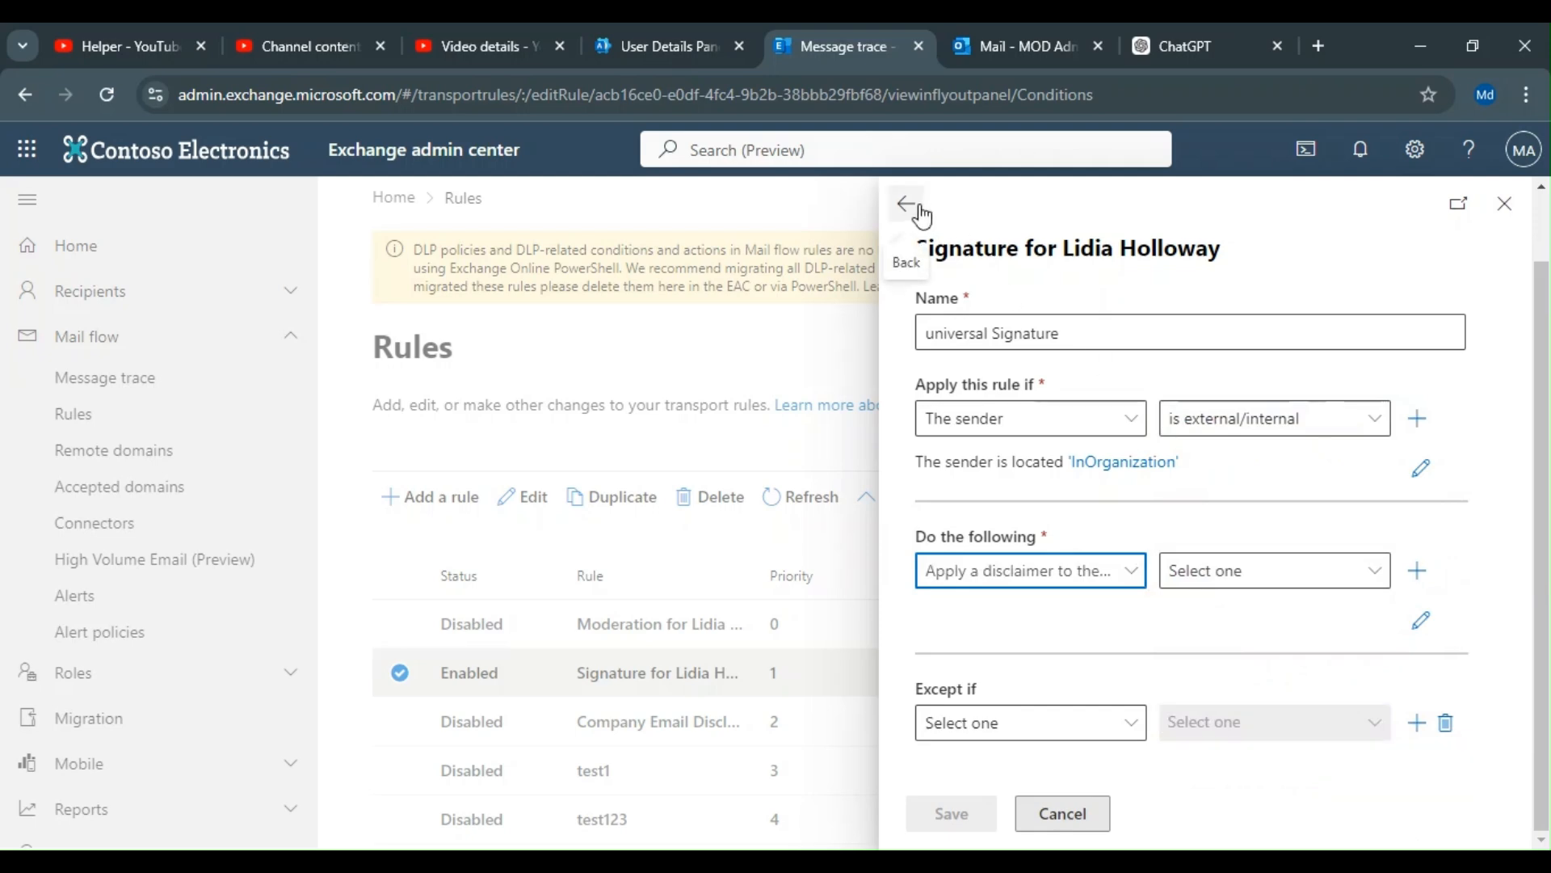
left_click(1221, 580)
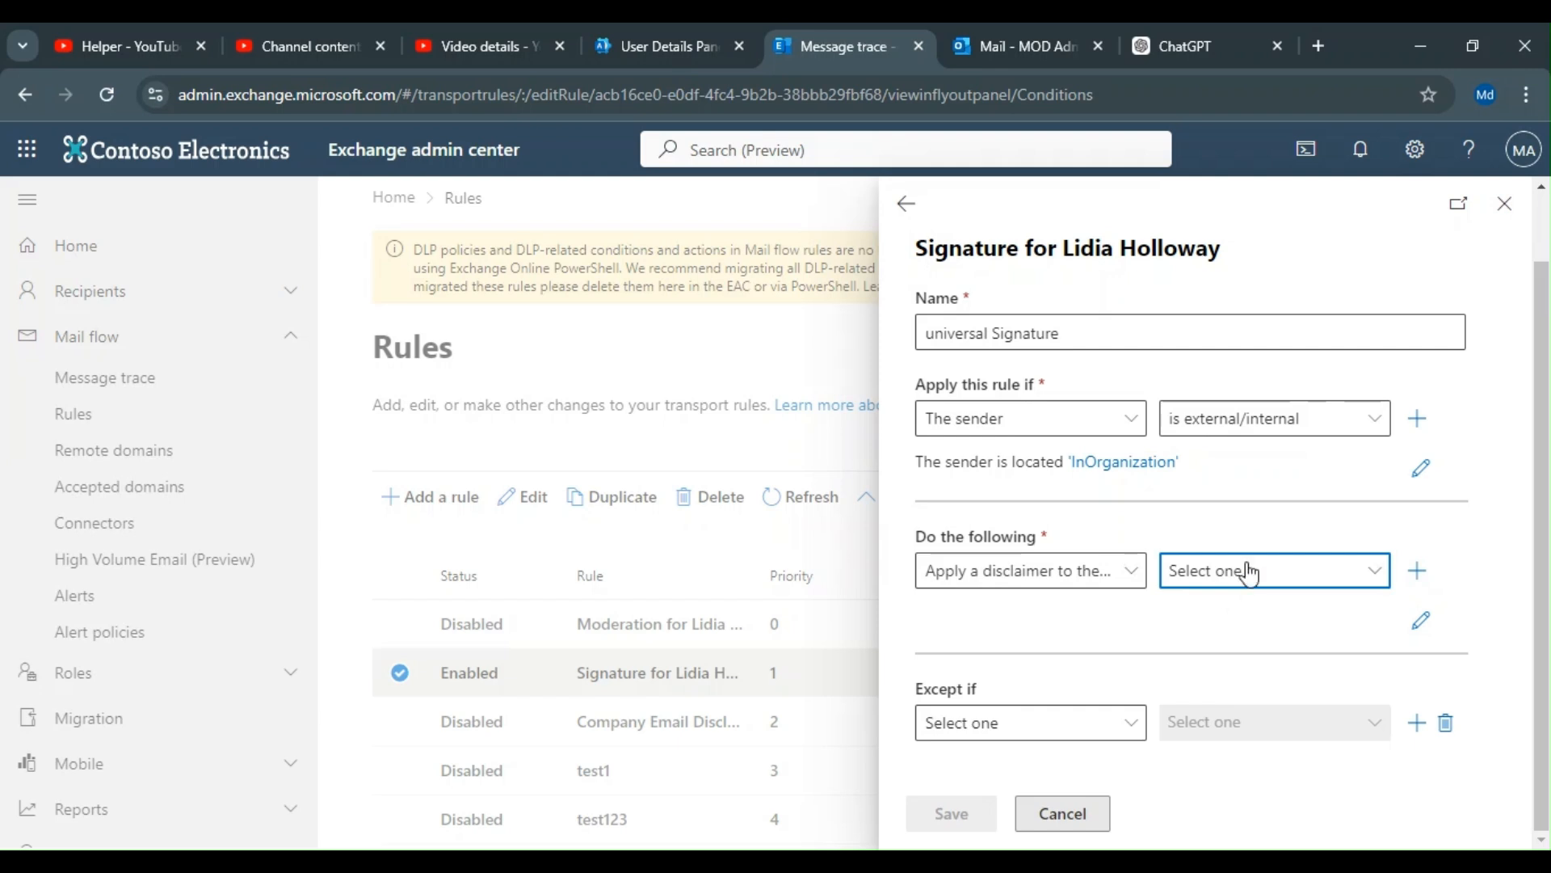
left_click(1250, 573)
left_click(1245, 617)
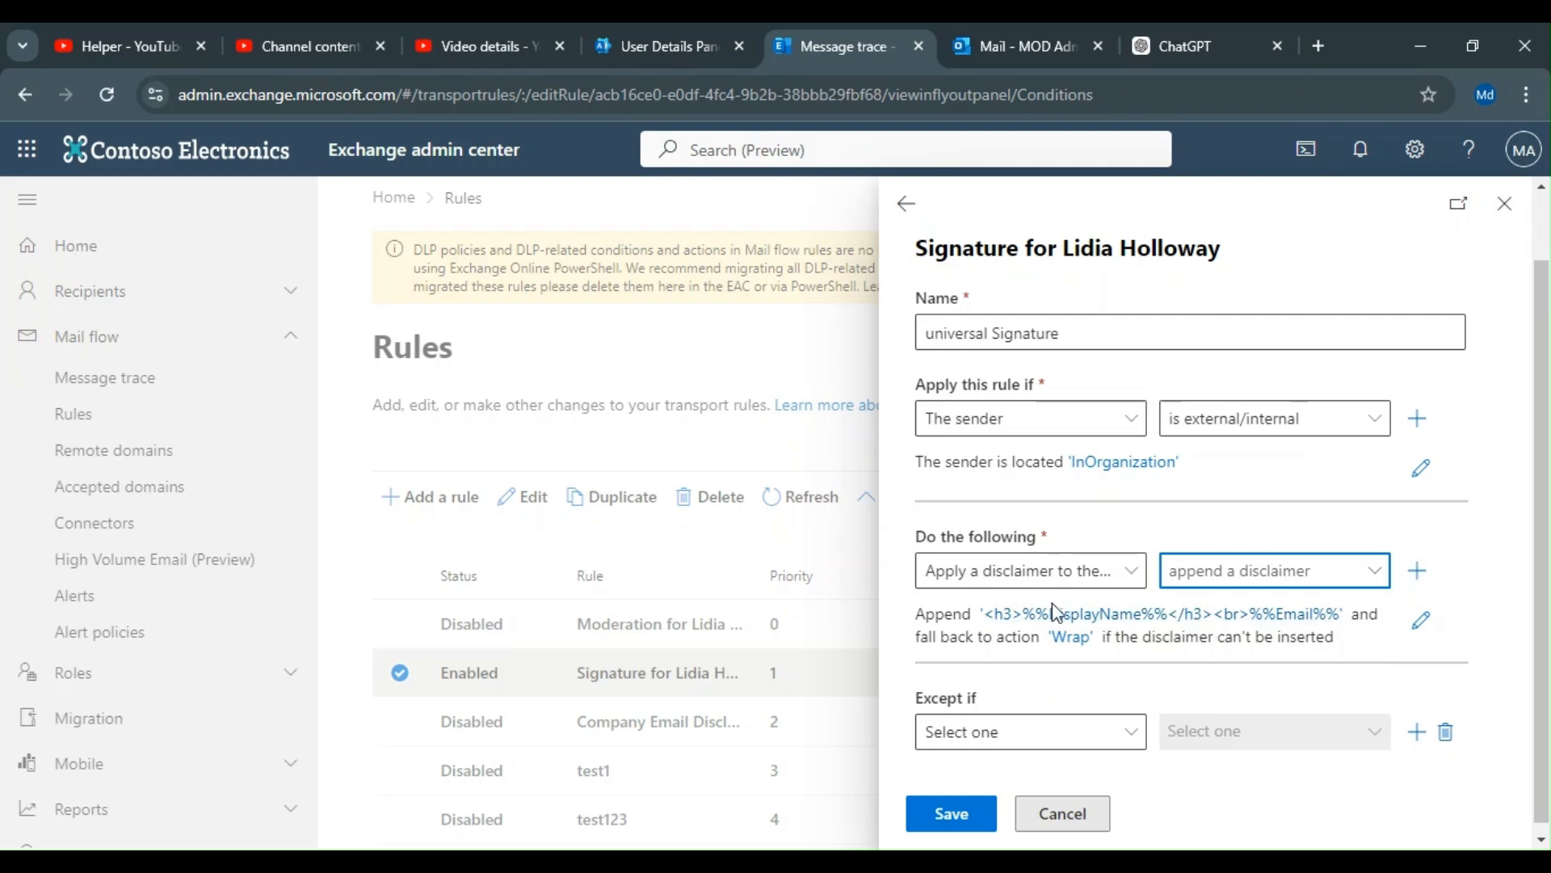
Check the disclaimer's HTML text, save it and the rule, and leave the rule editor
left_click(1421, 620)
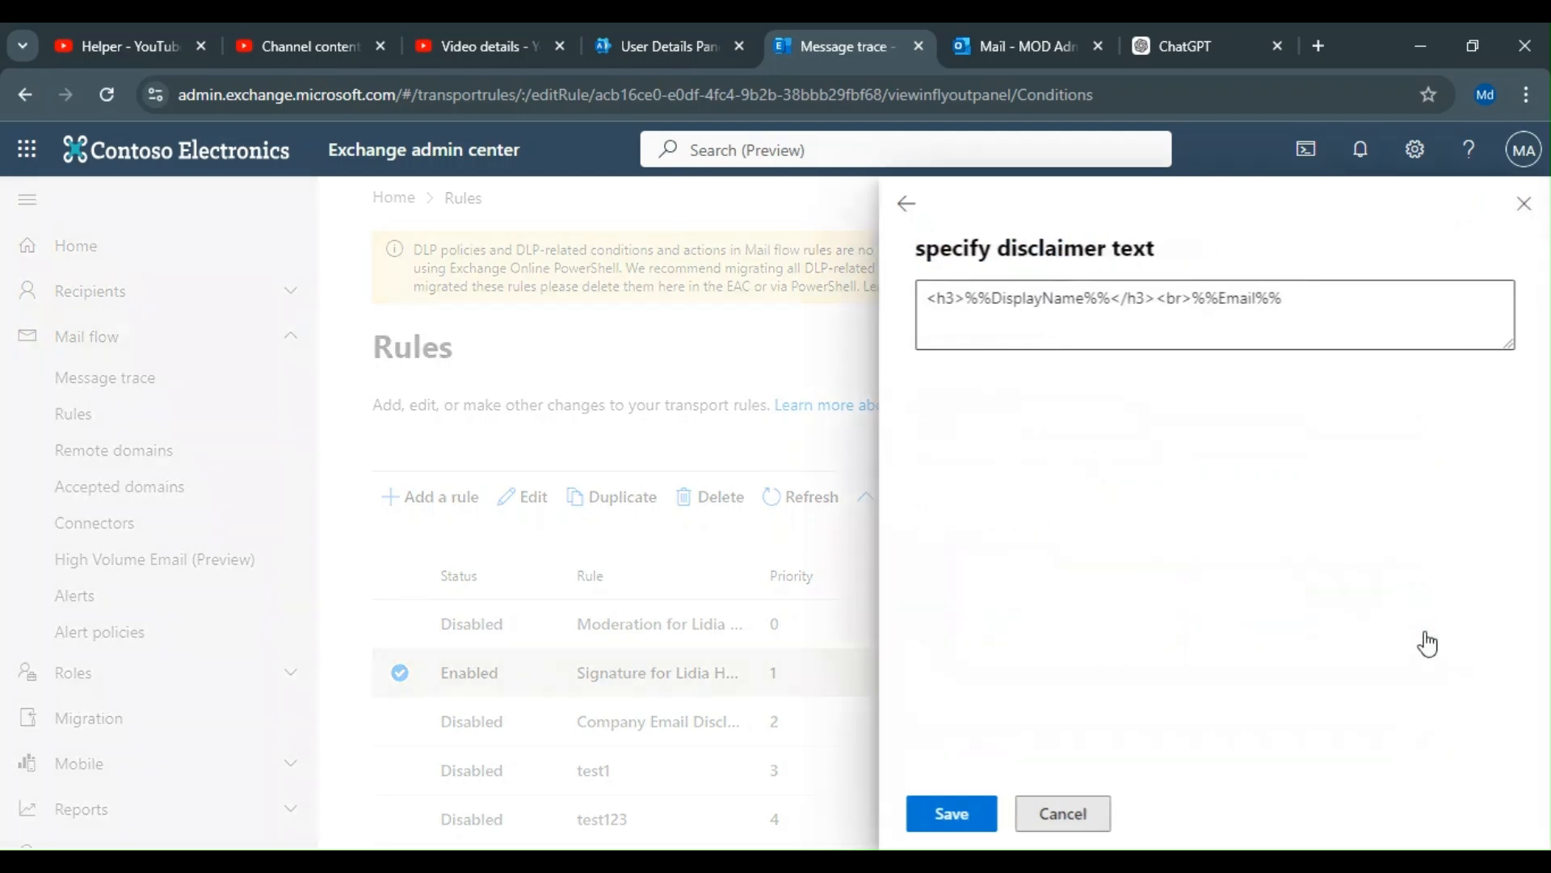
left_click_drag(926, 301, 1282, 305)
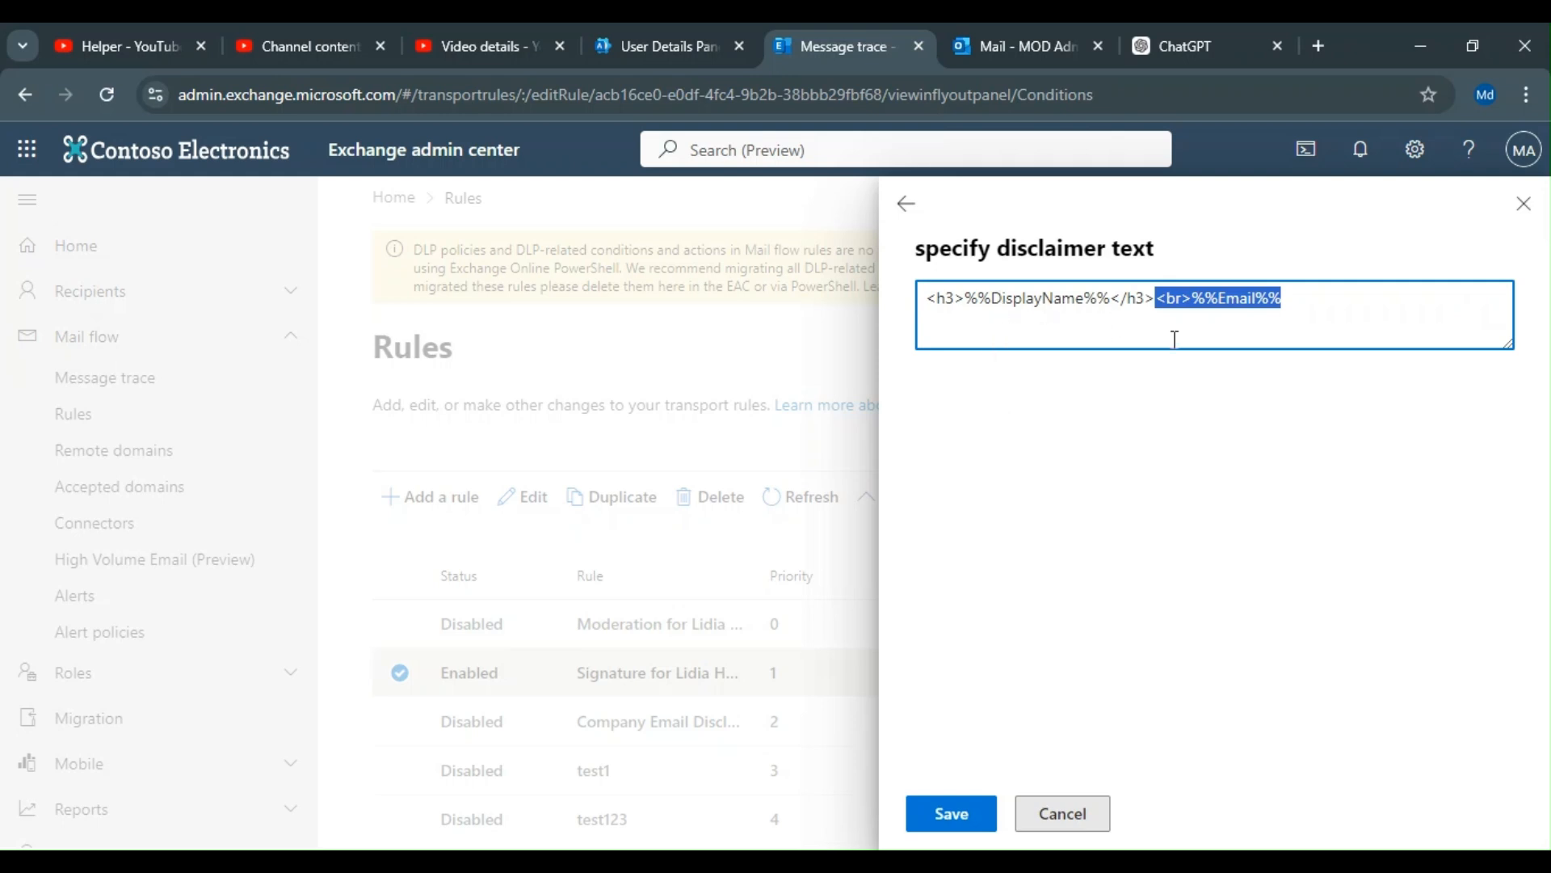
left_click(976, 814)
left_click(974, 816)
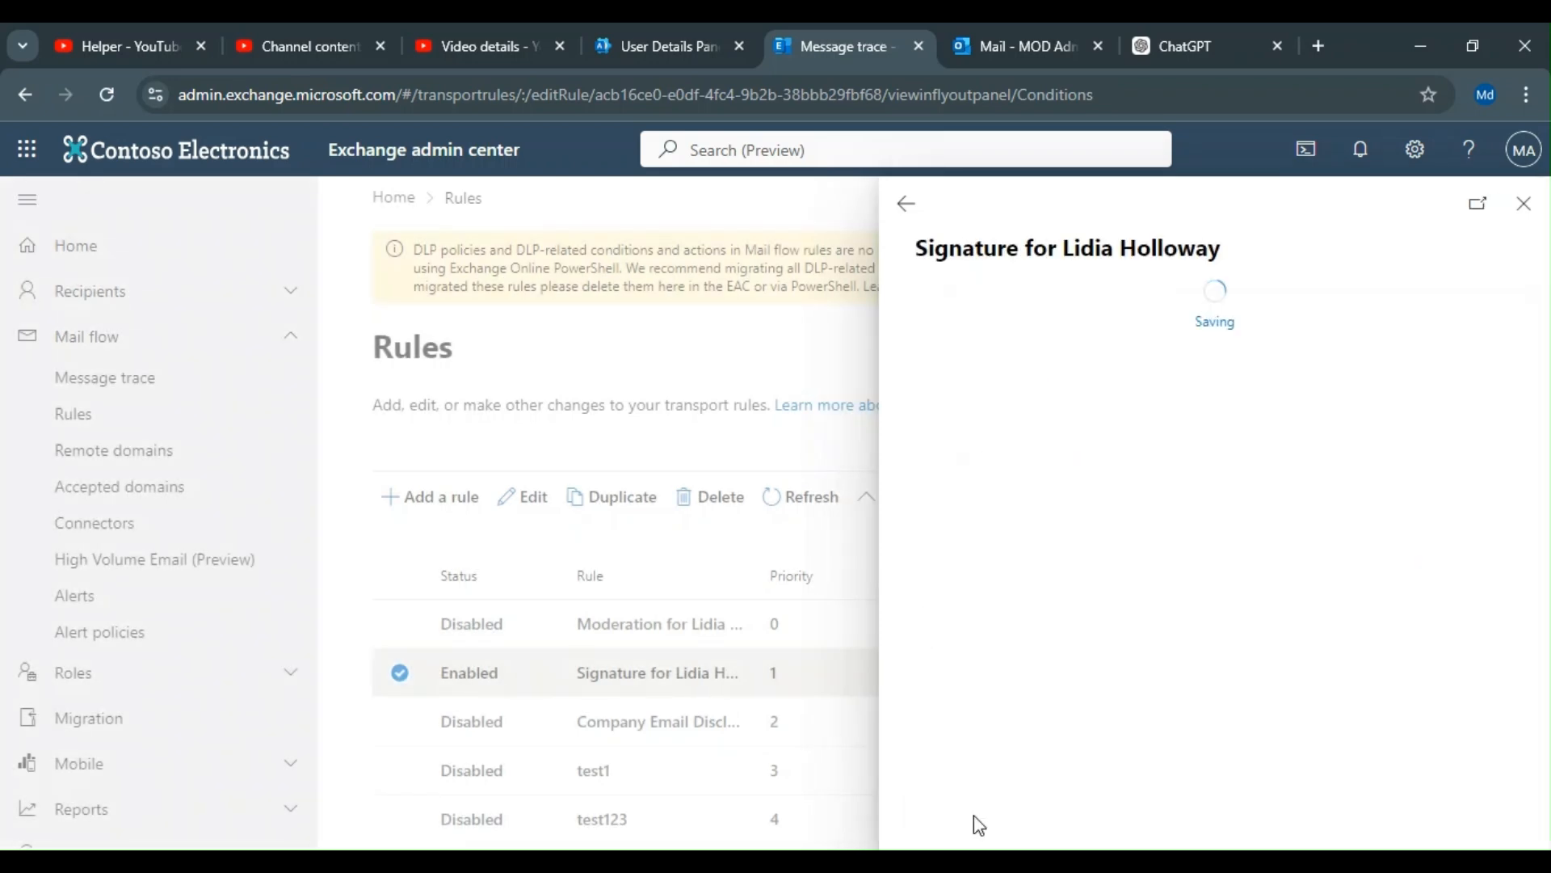
left_click(908, 205)
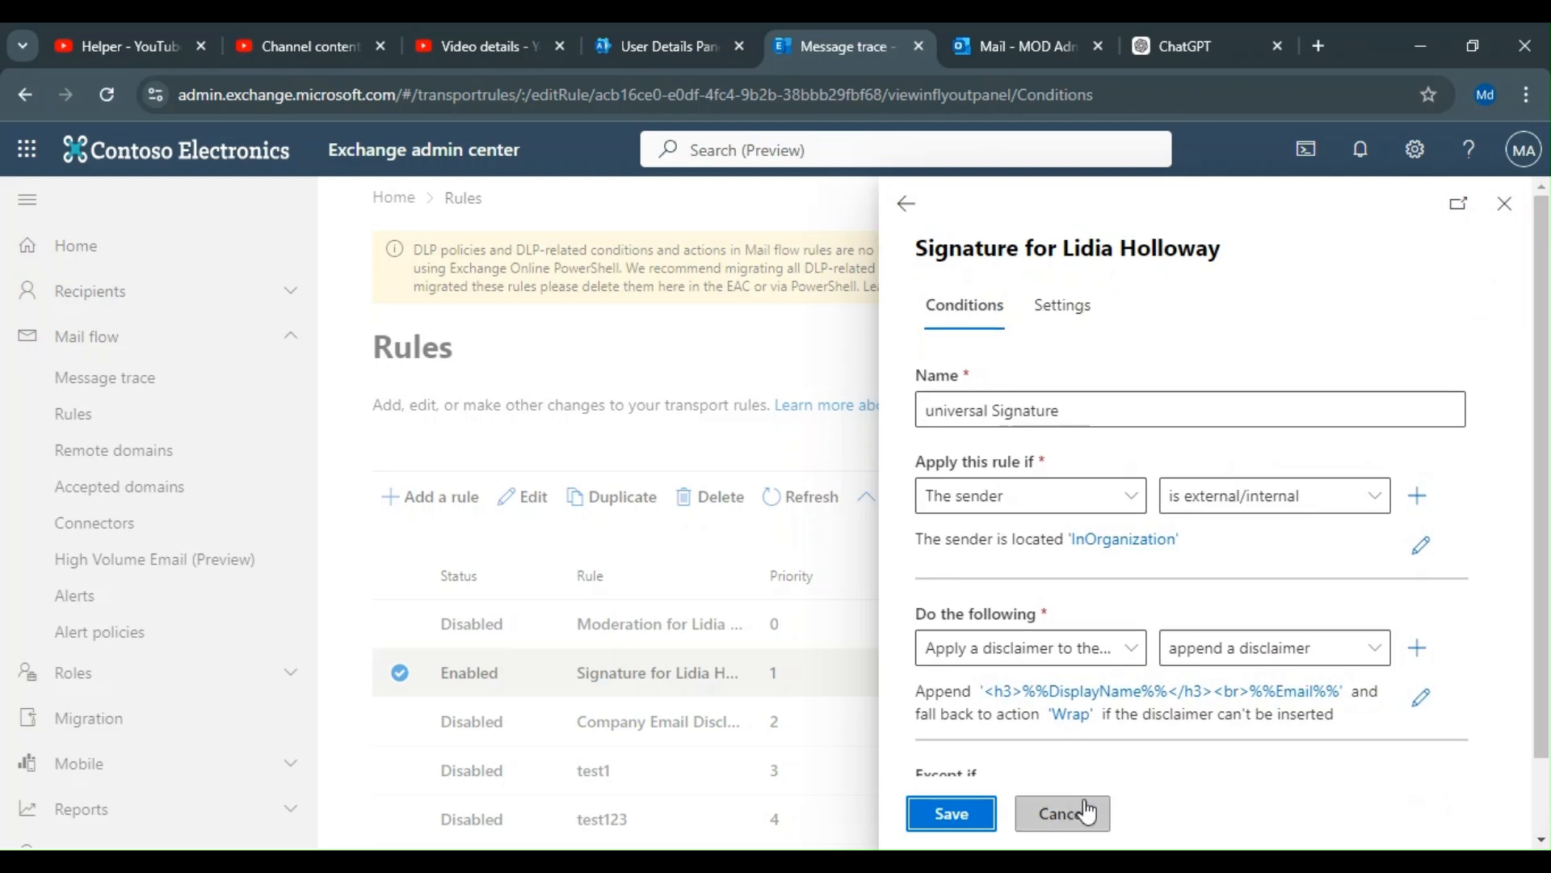
left_click(1087, 812)
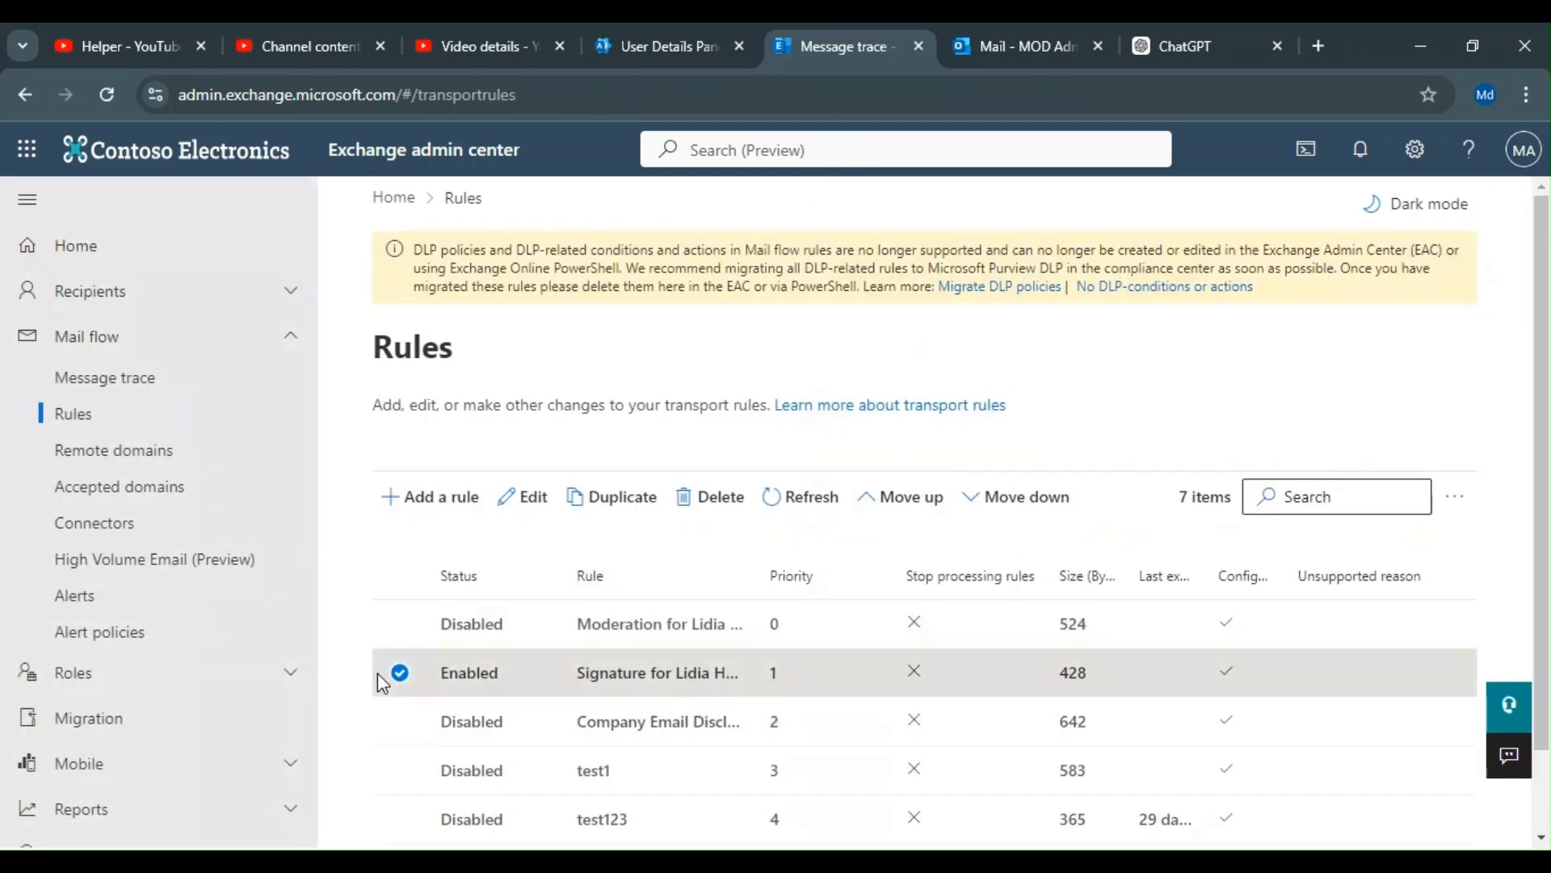
View the details of the enabled signature rule with priority 1 and return to the Rules list
left_click(399, 681)
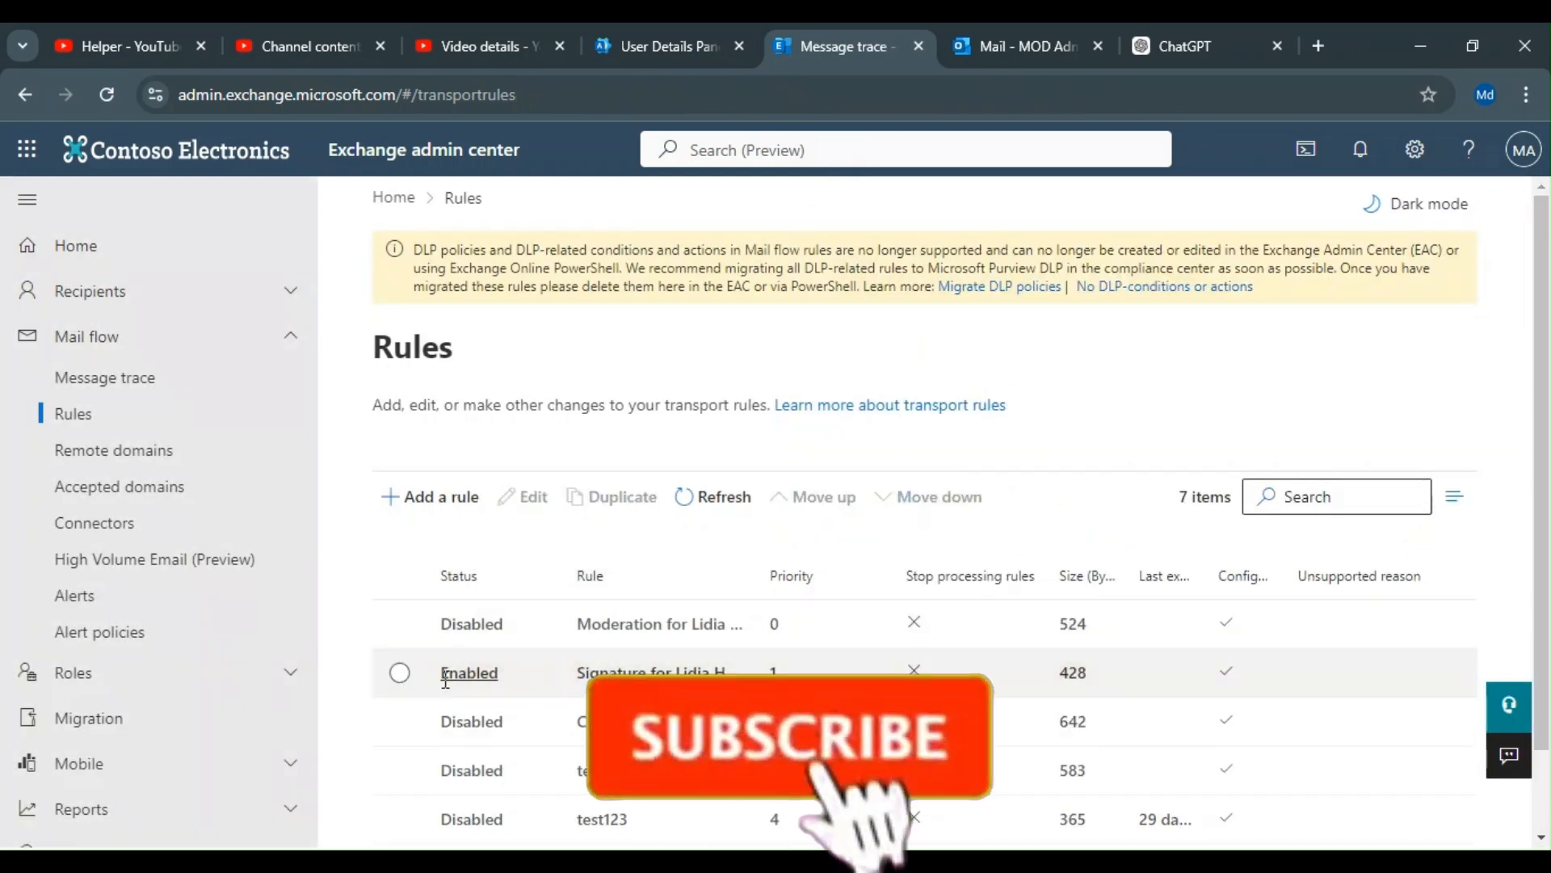
left_click(468, 672)
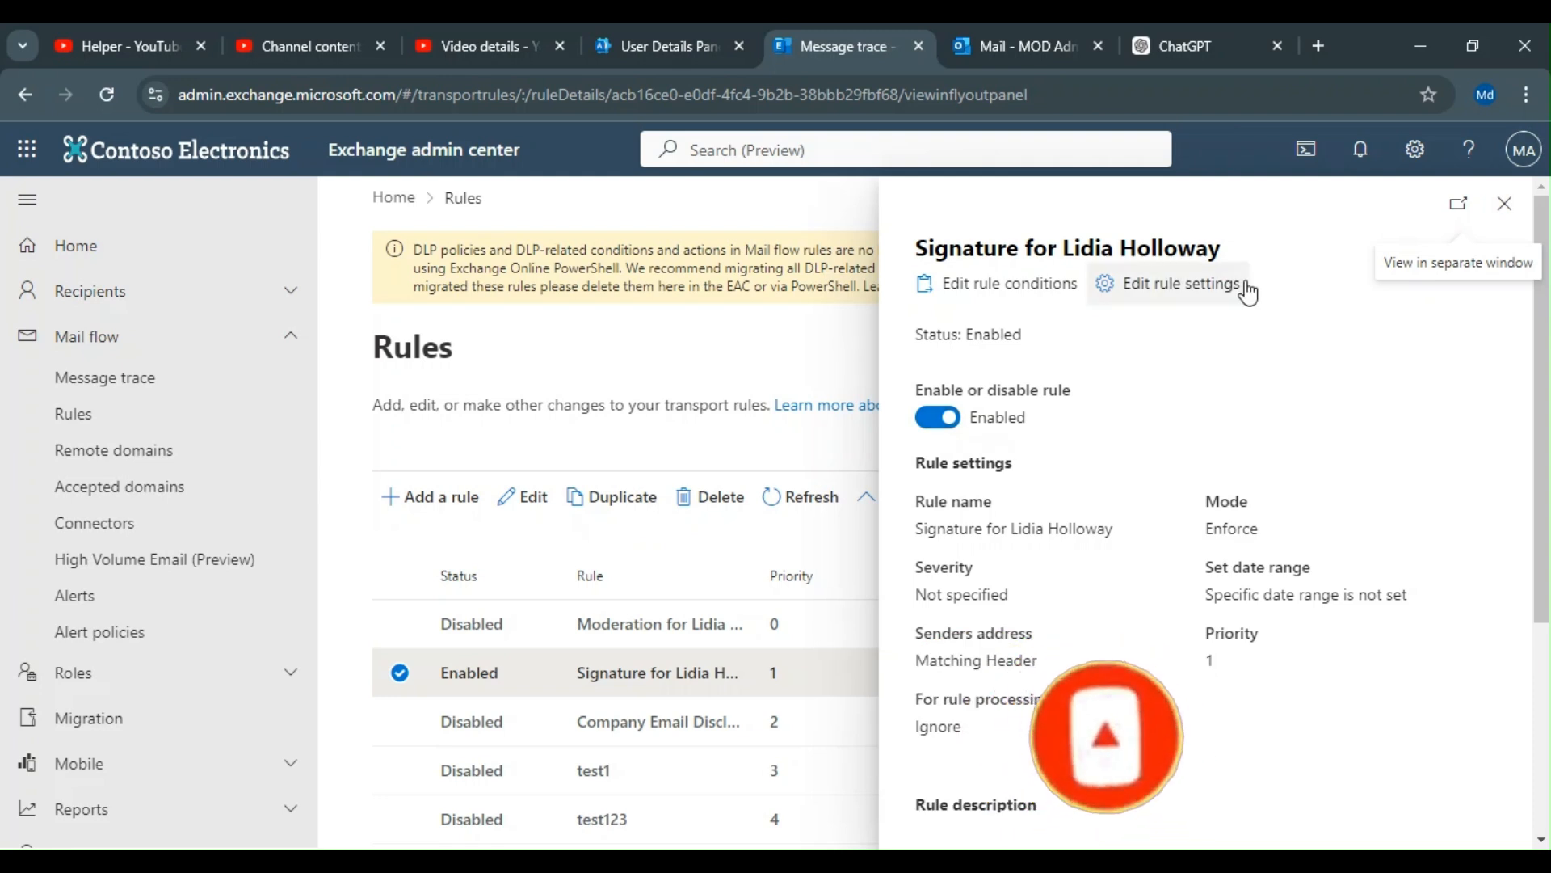
left_click(1503, 210)
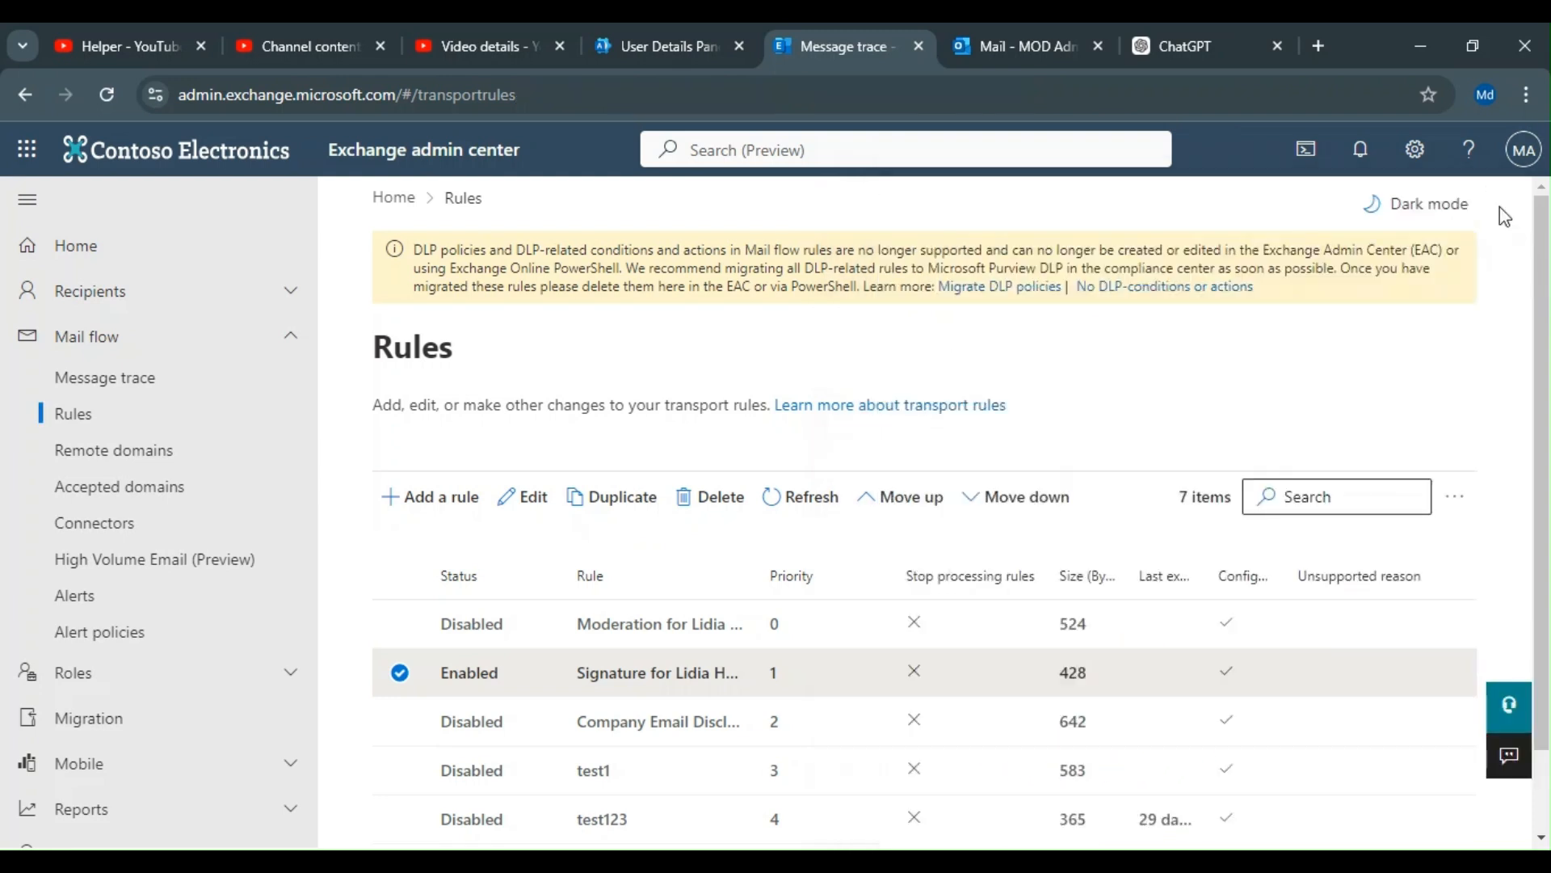
Create a new transport rule from the blank template and name it "block sender"
left_click(415, 517)
left_click(558, 461)
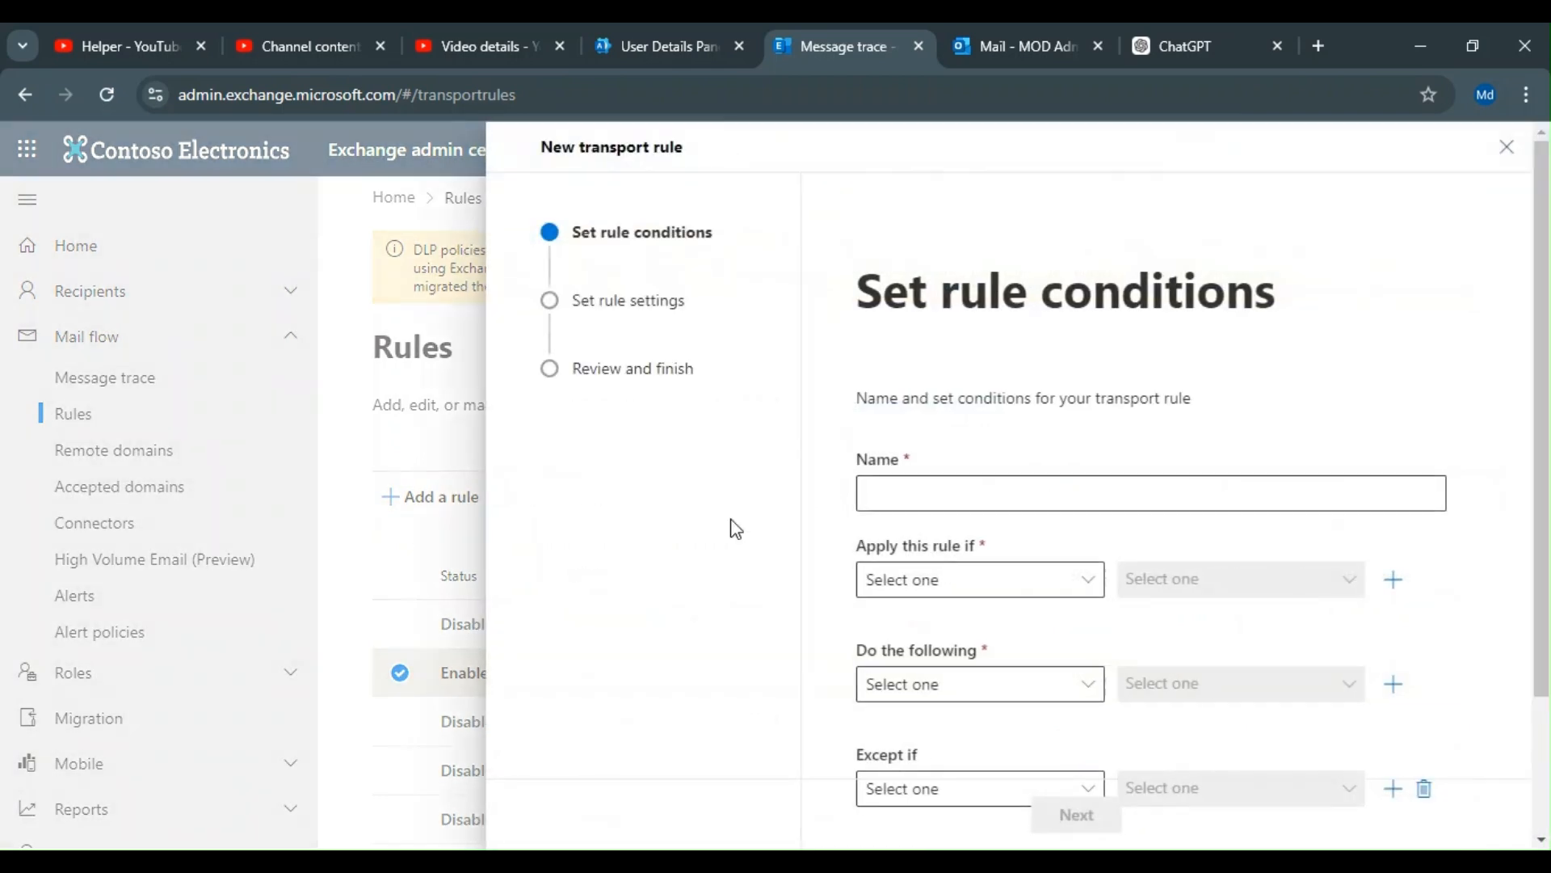
left_click(978, 511)
type("blo")
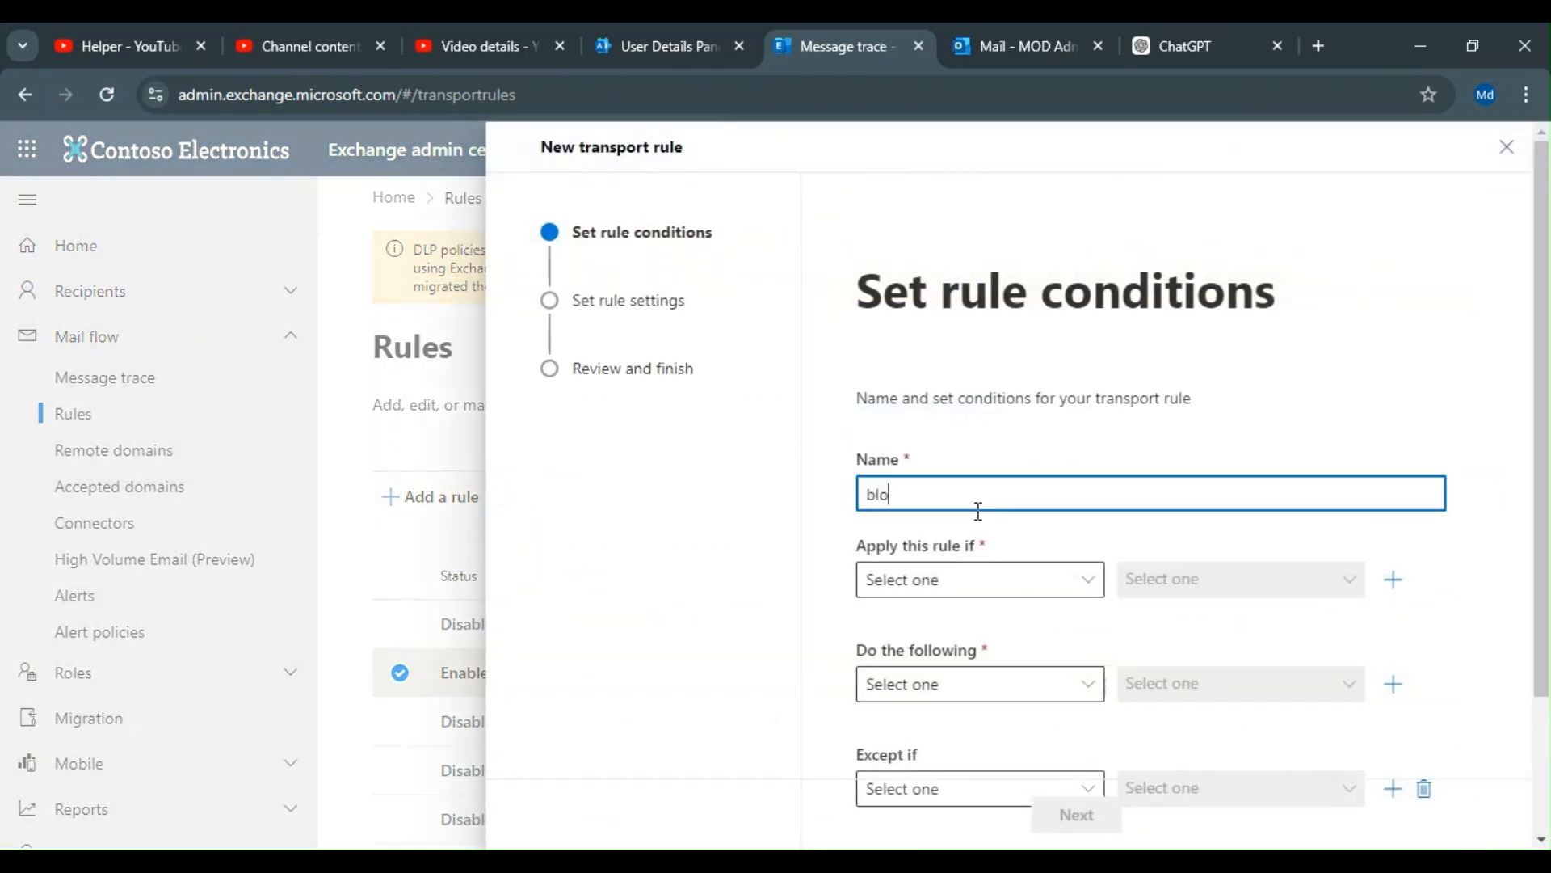
type("ck sender")
Set the rule's condition to apply when the sender is this person, choosing the administrator account as the member
left_click(1047, 581)
left_click(1161, 461)
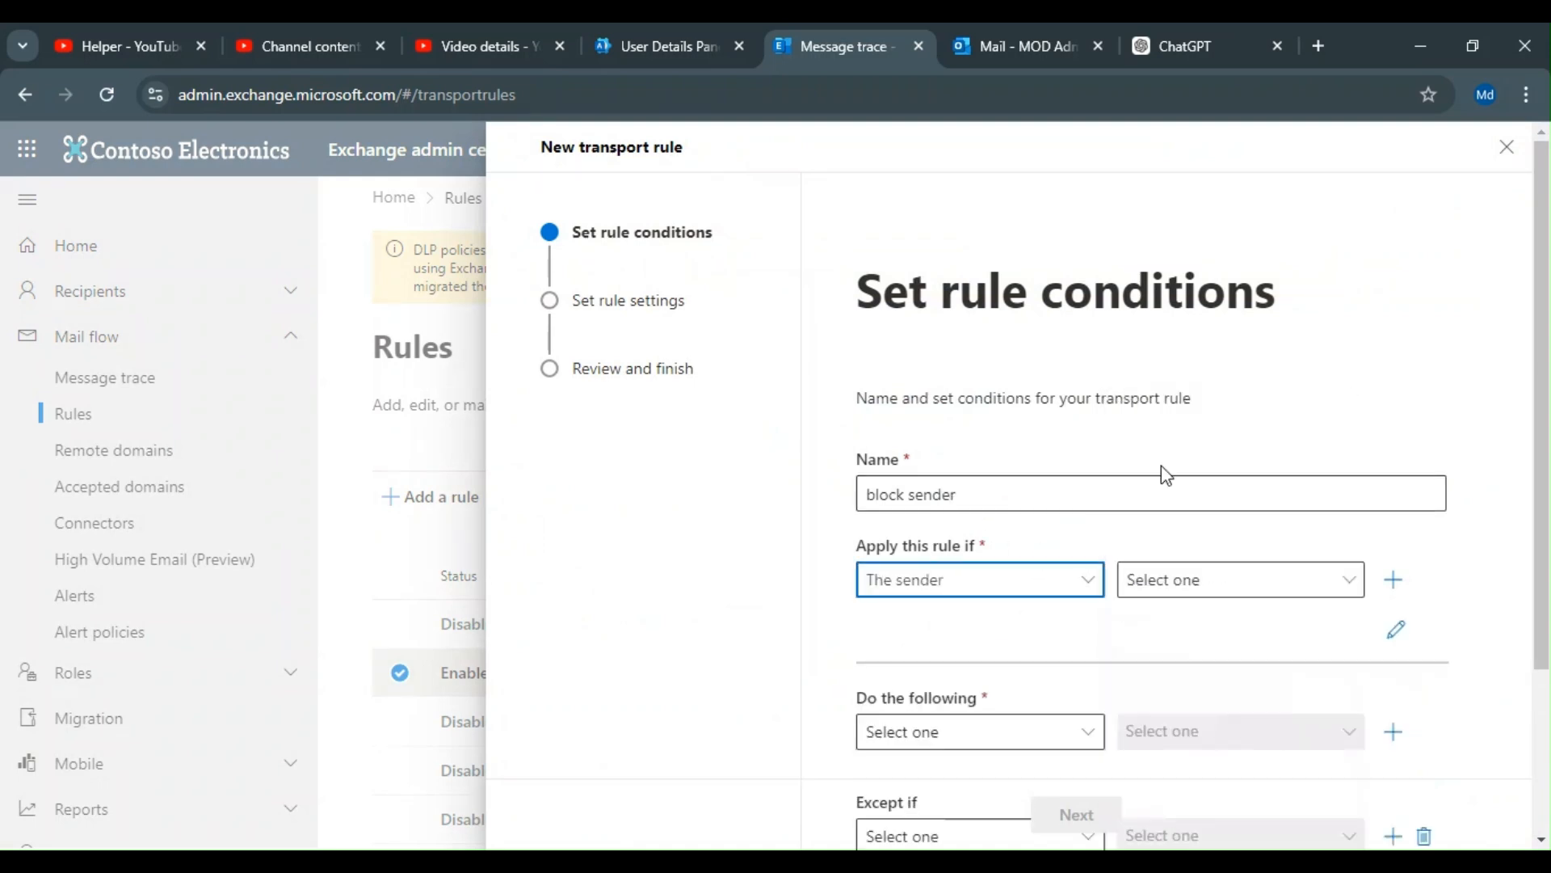
left_click(1176, 589)
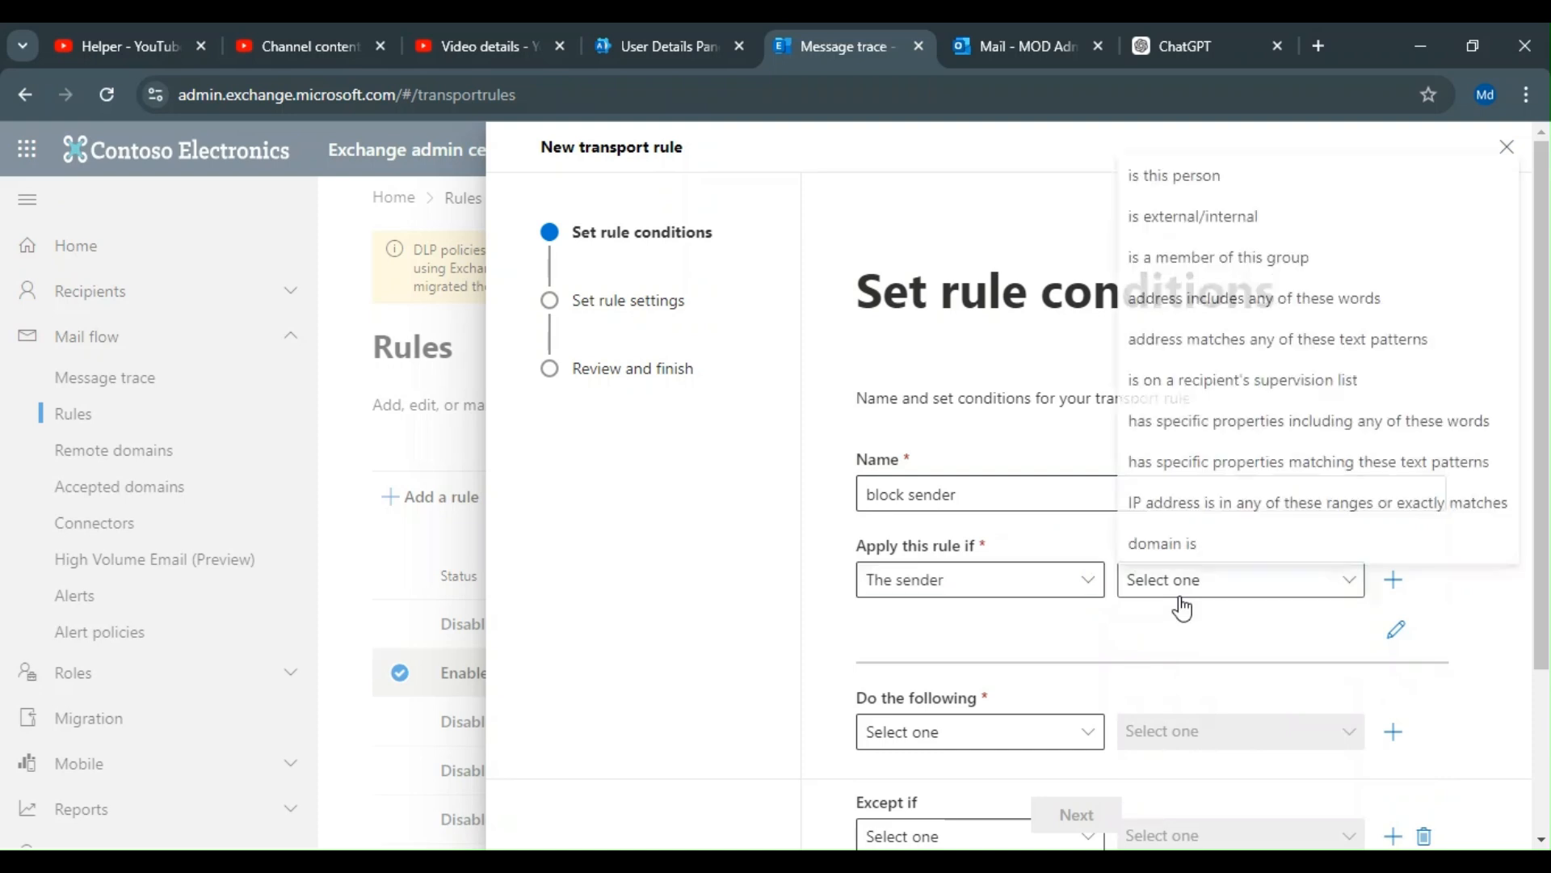
left_click(1189, 174)
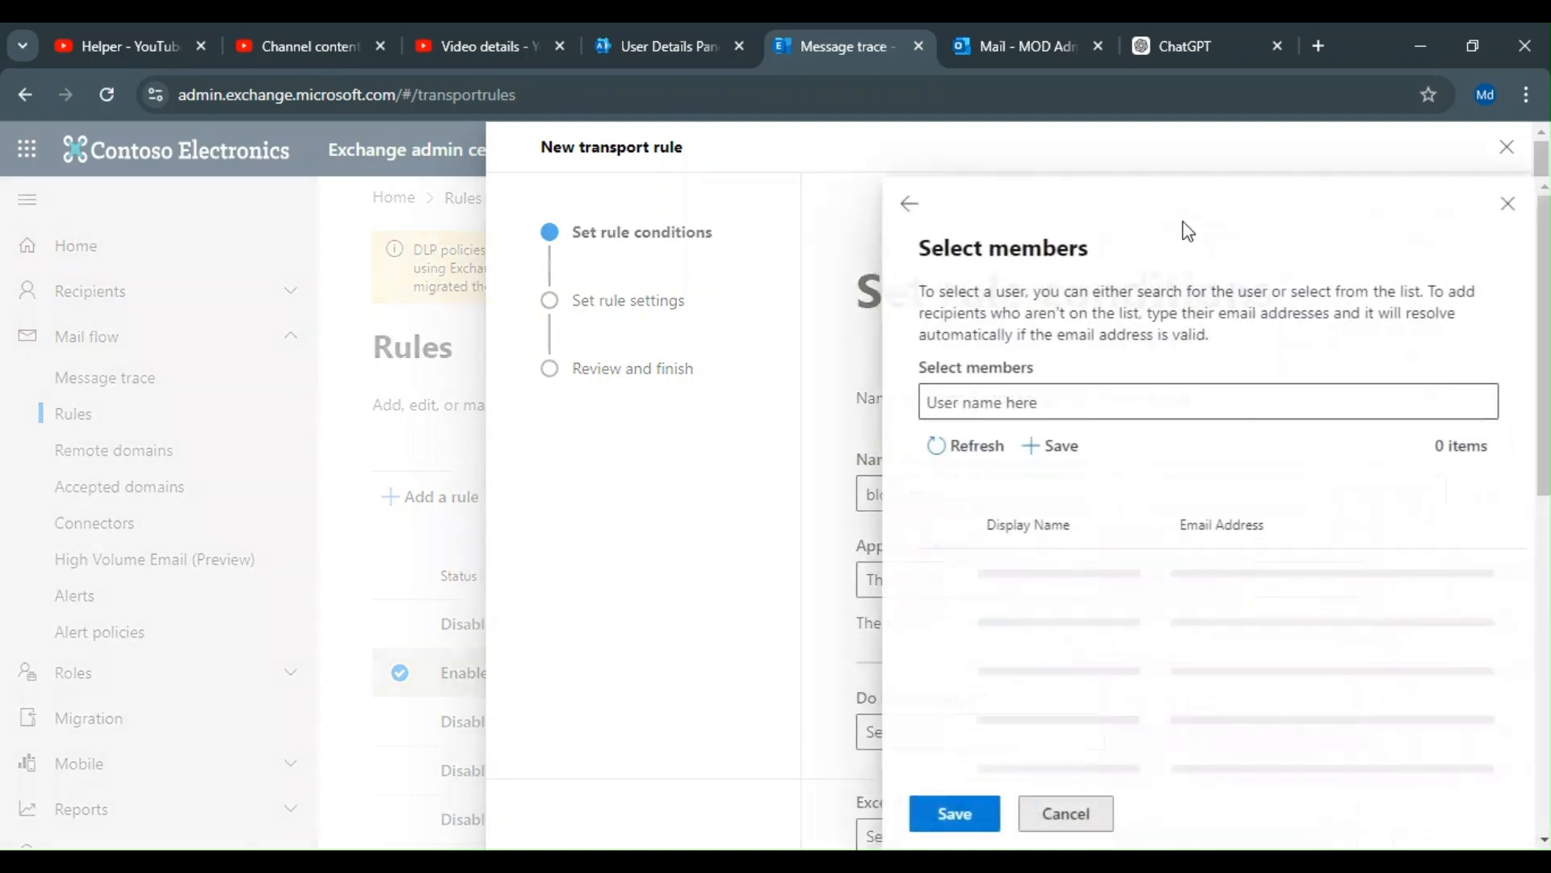
left_click(1104, 392)
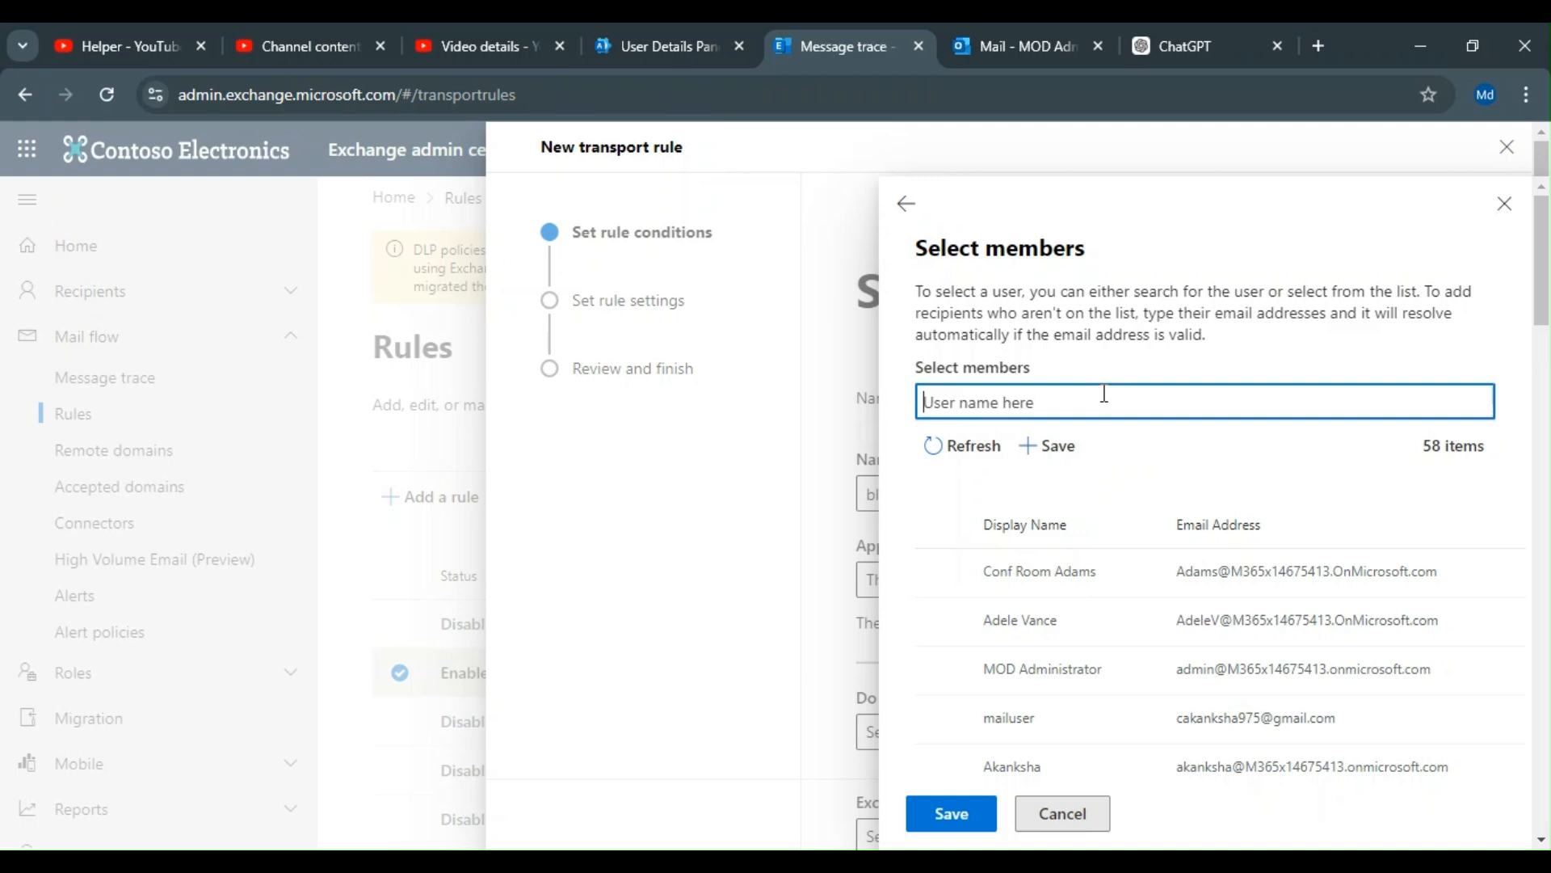
type("mod")
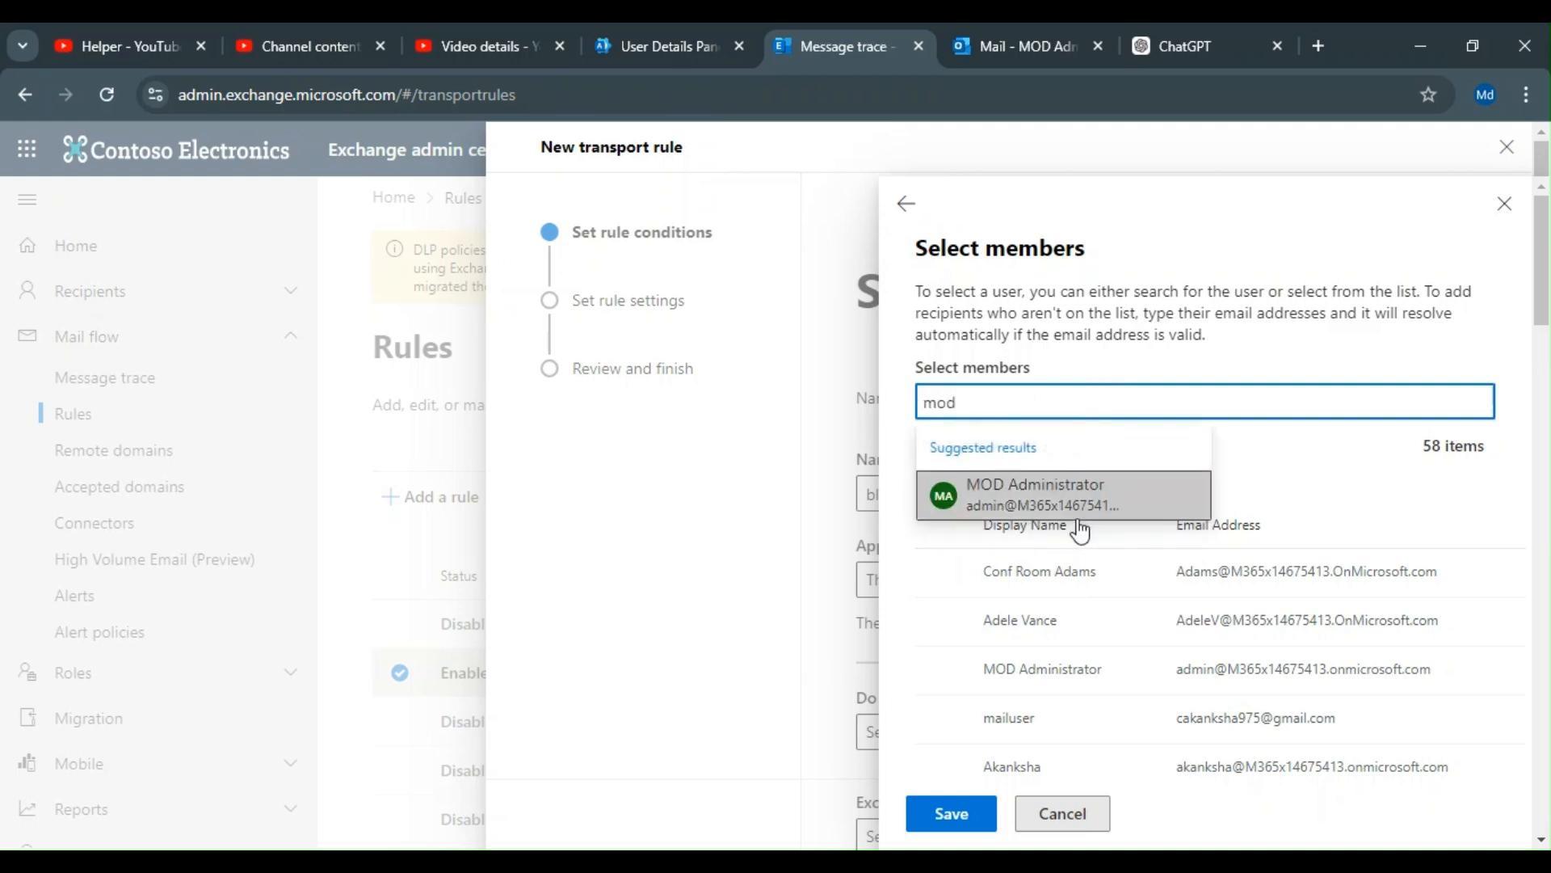
left_click(1078, 517)
left_click(979, 816)
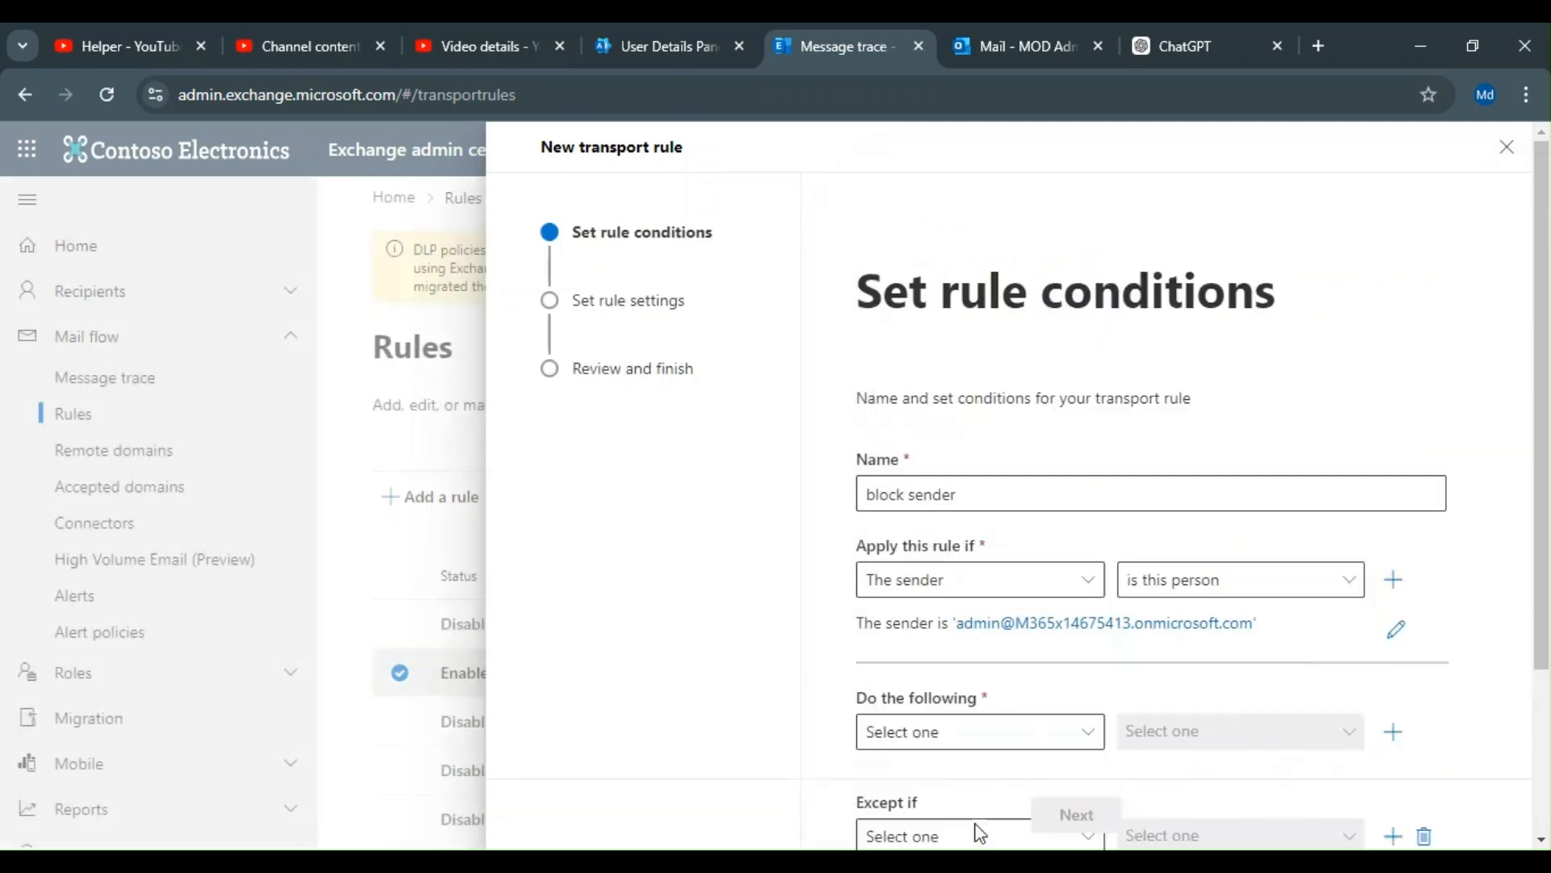
Set the rule's action to block the message with the option to reject the message and include an explanation
scroll(1006, 651, "down", 2)
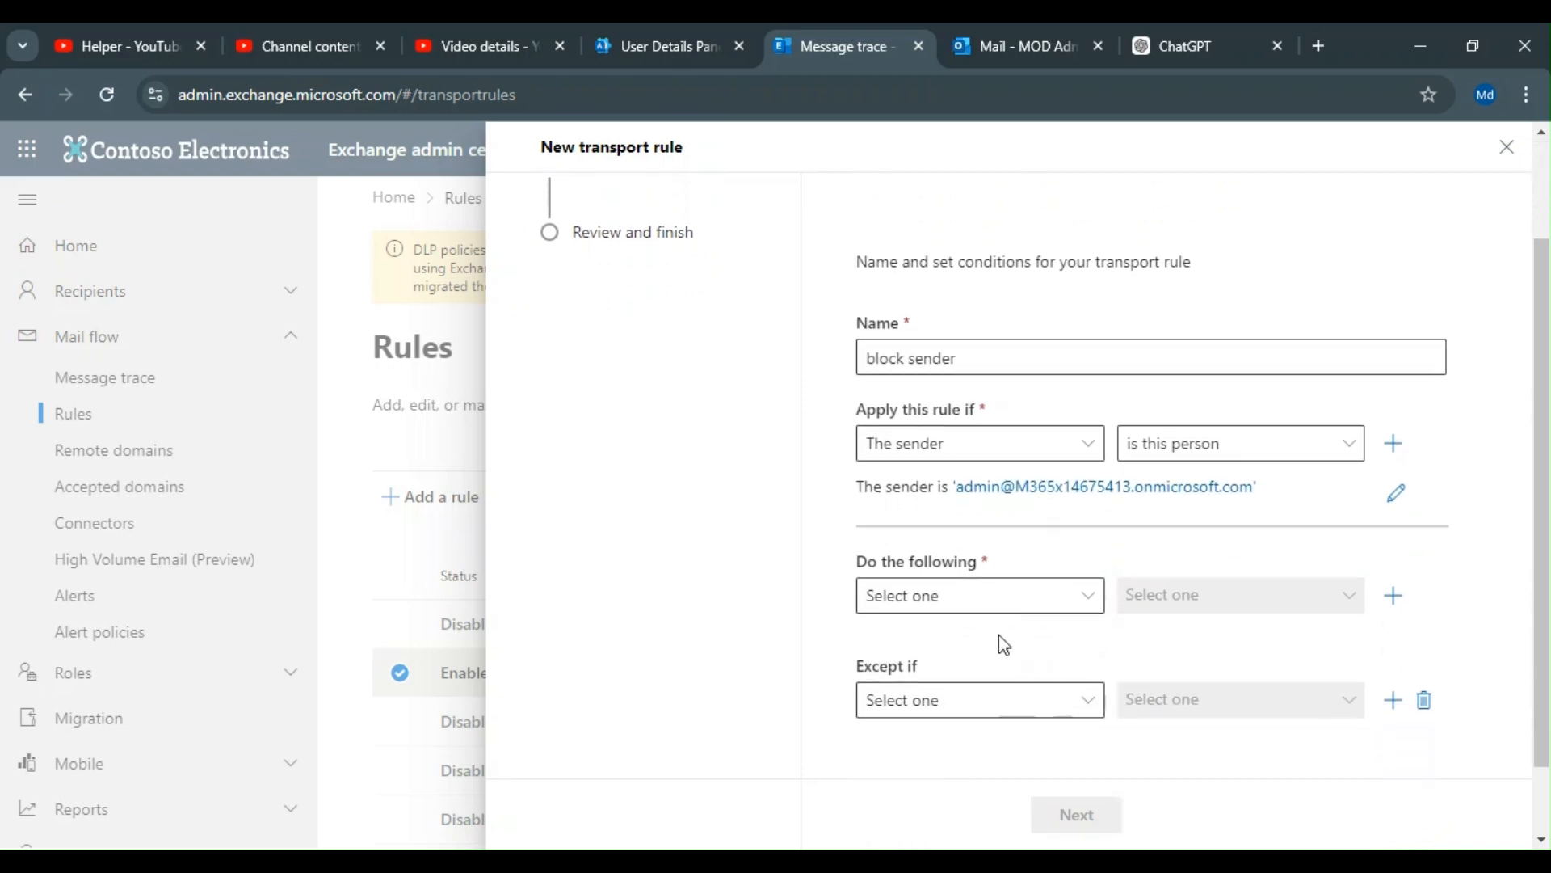
left_click(997, 608)
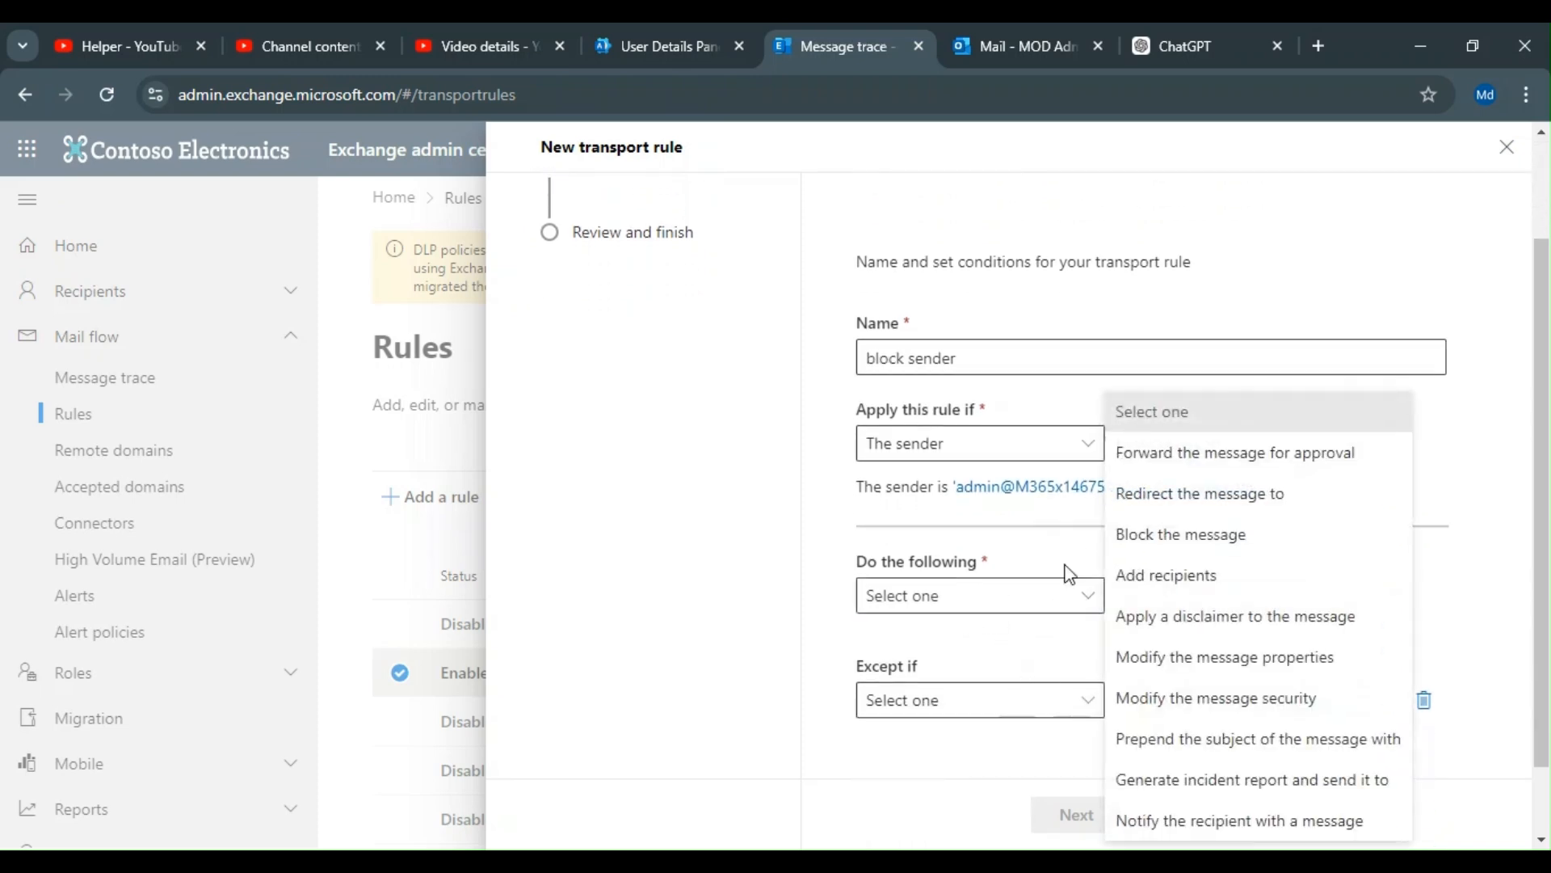
left_click(1174, 535)
left_click(1199, 598)
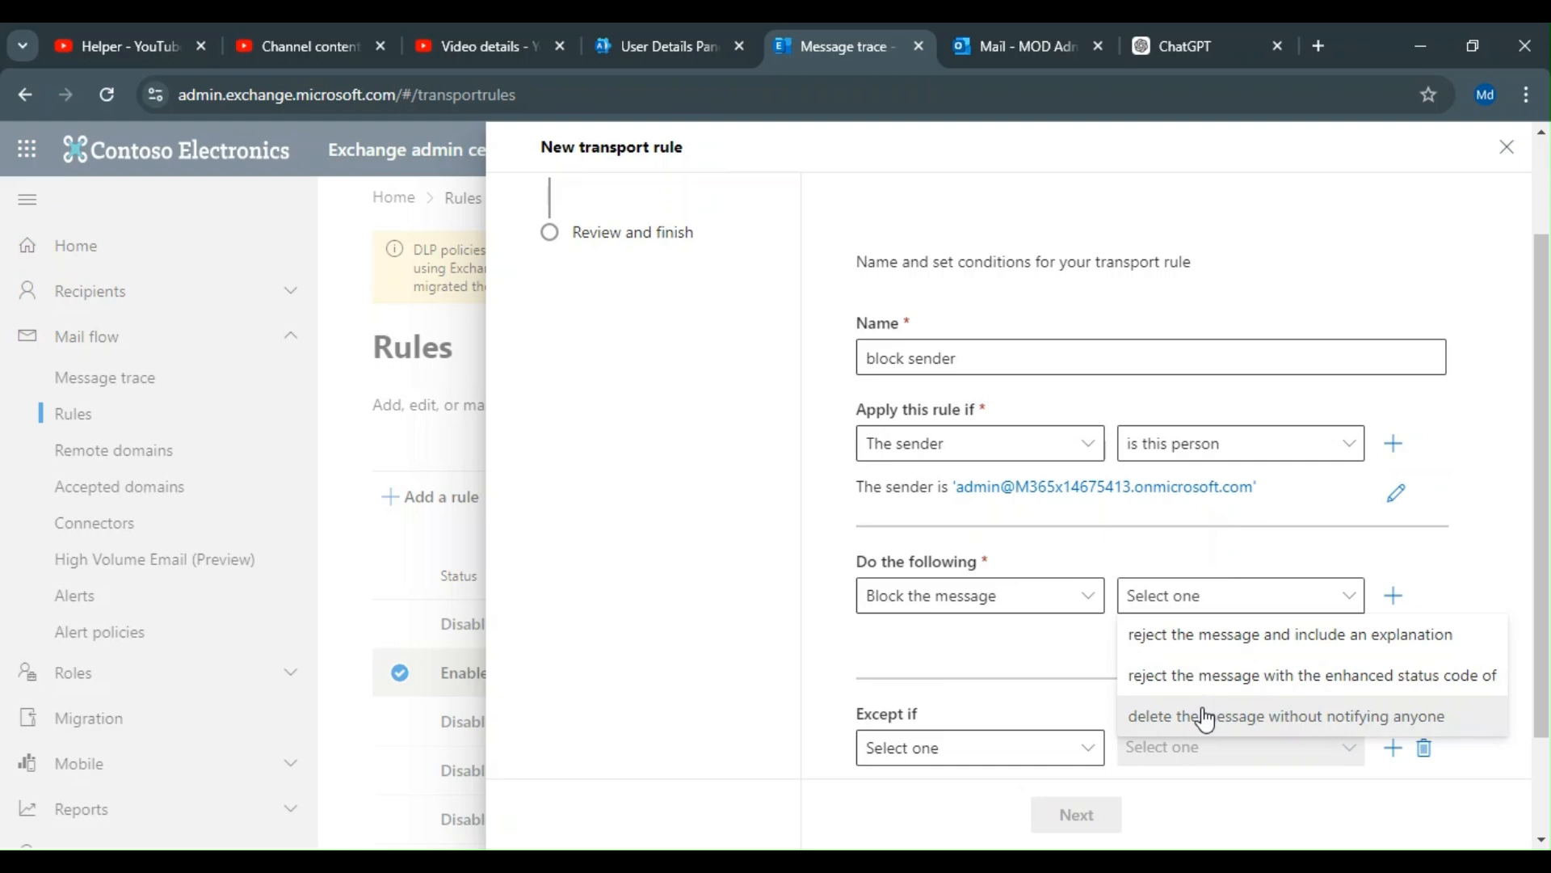
left_click(1212, 635)
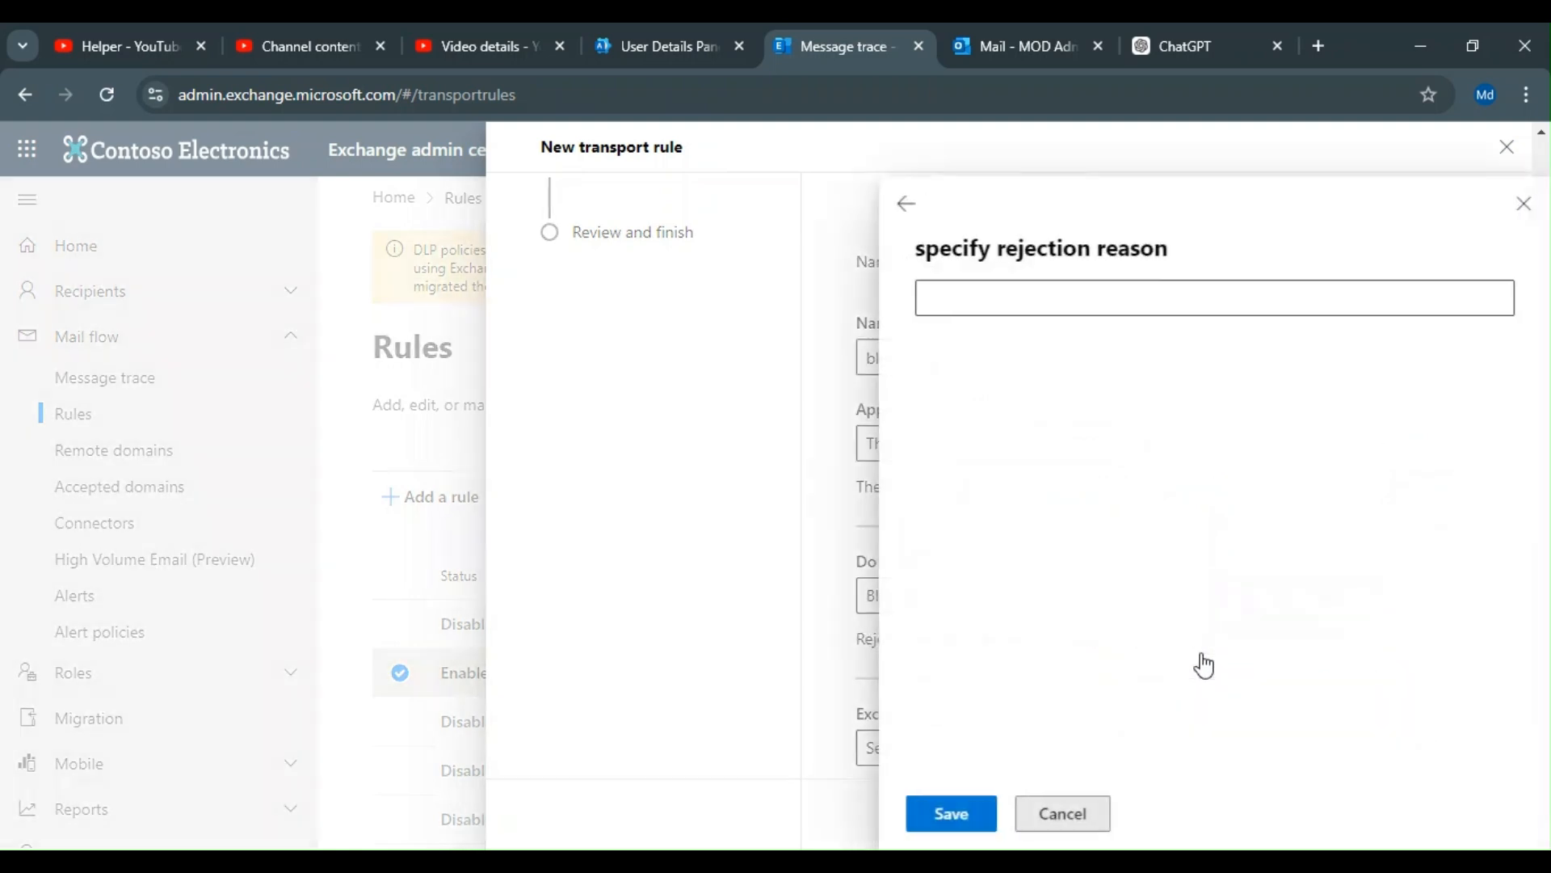
Enter the rejection reason "dont have permision to sent the mail outside the organization, plese contact with your IT person!!" and save it
left_click(1088, 303)
type("dont have permisiio")
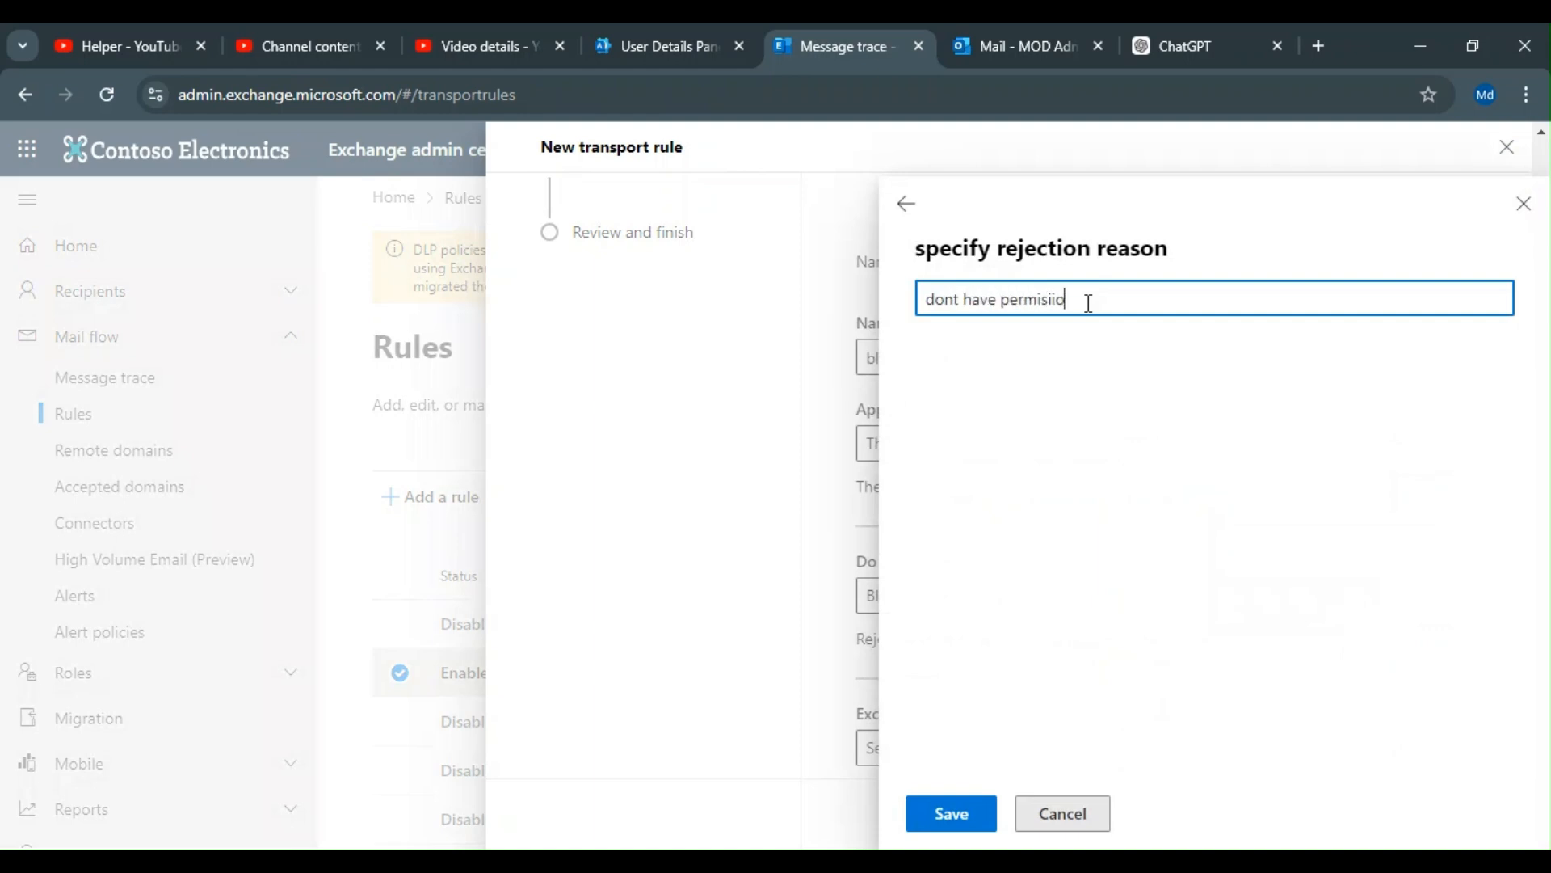
type("n on to sent the mail outside the ")
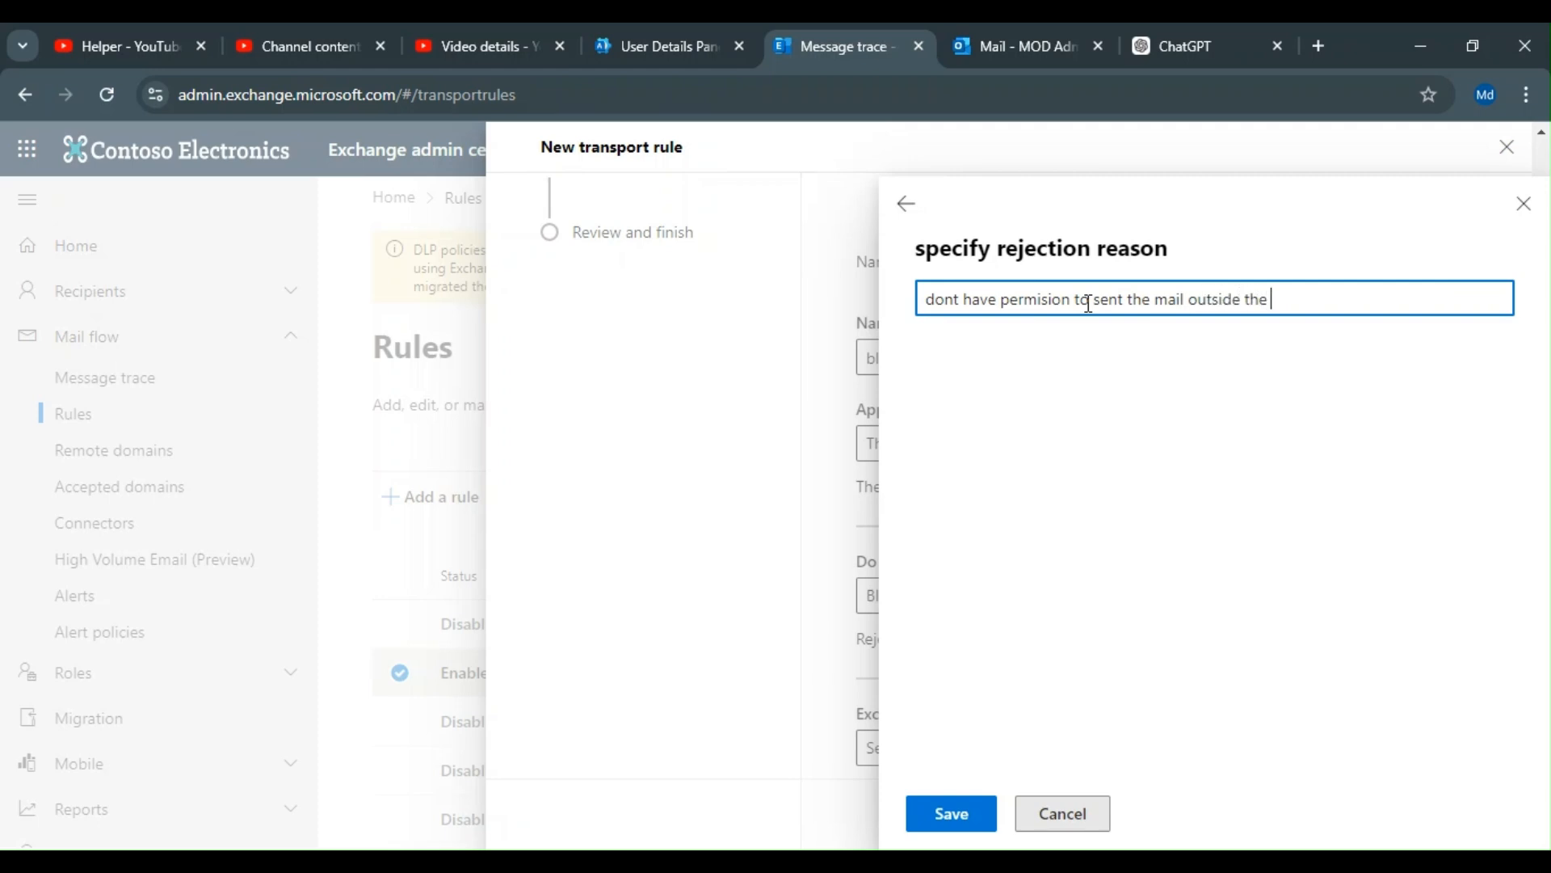
type("organization, plese contact wi")
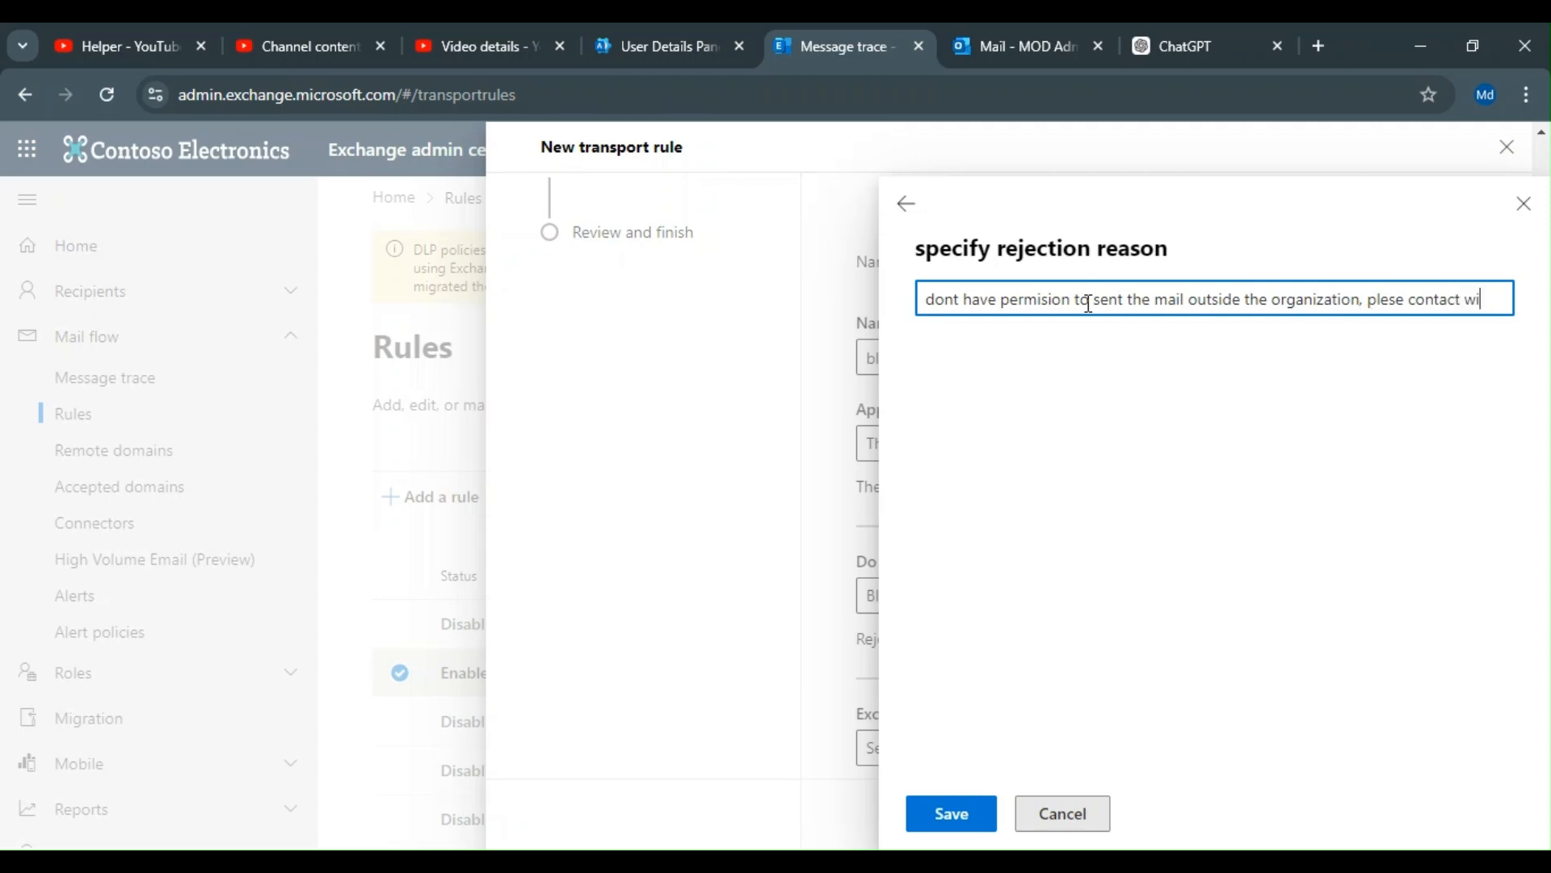
type("th your IT")
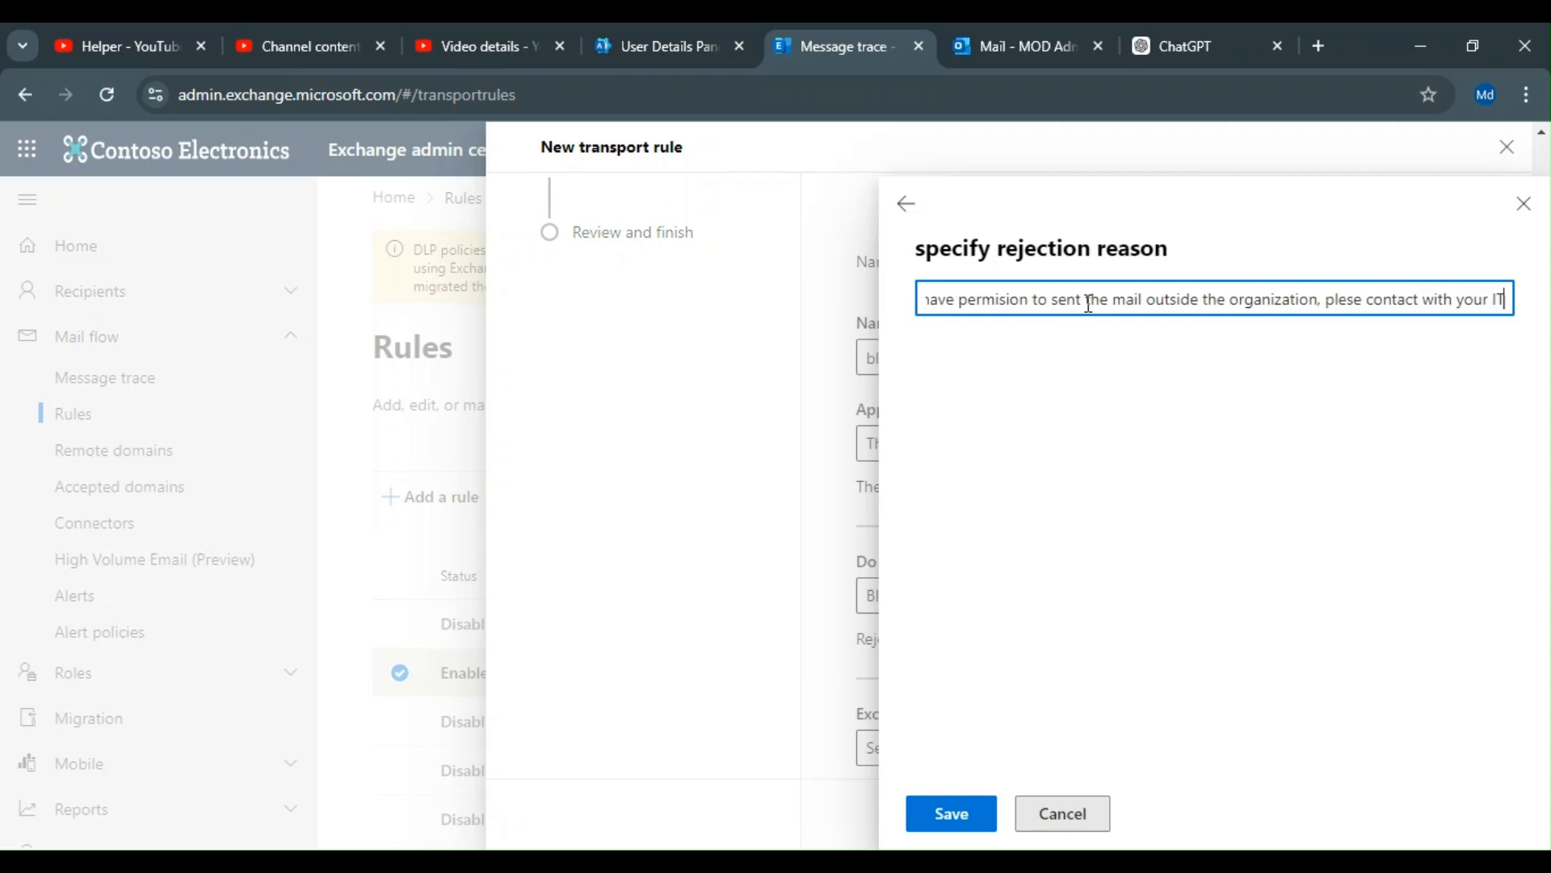
type(" persna")
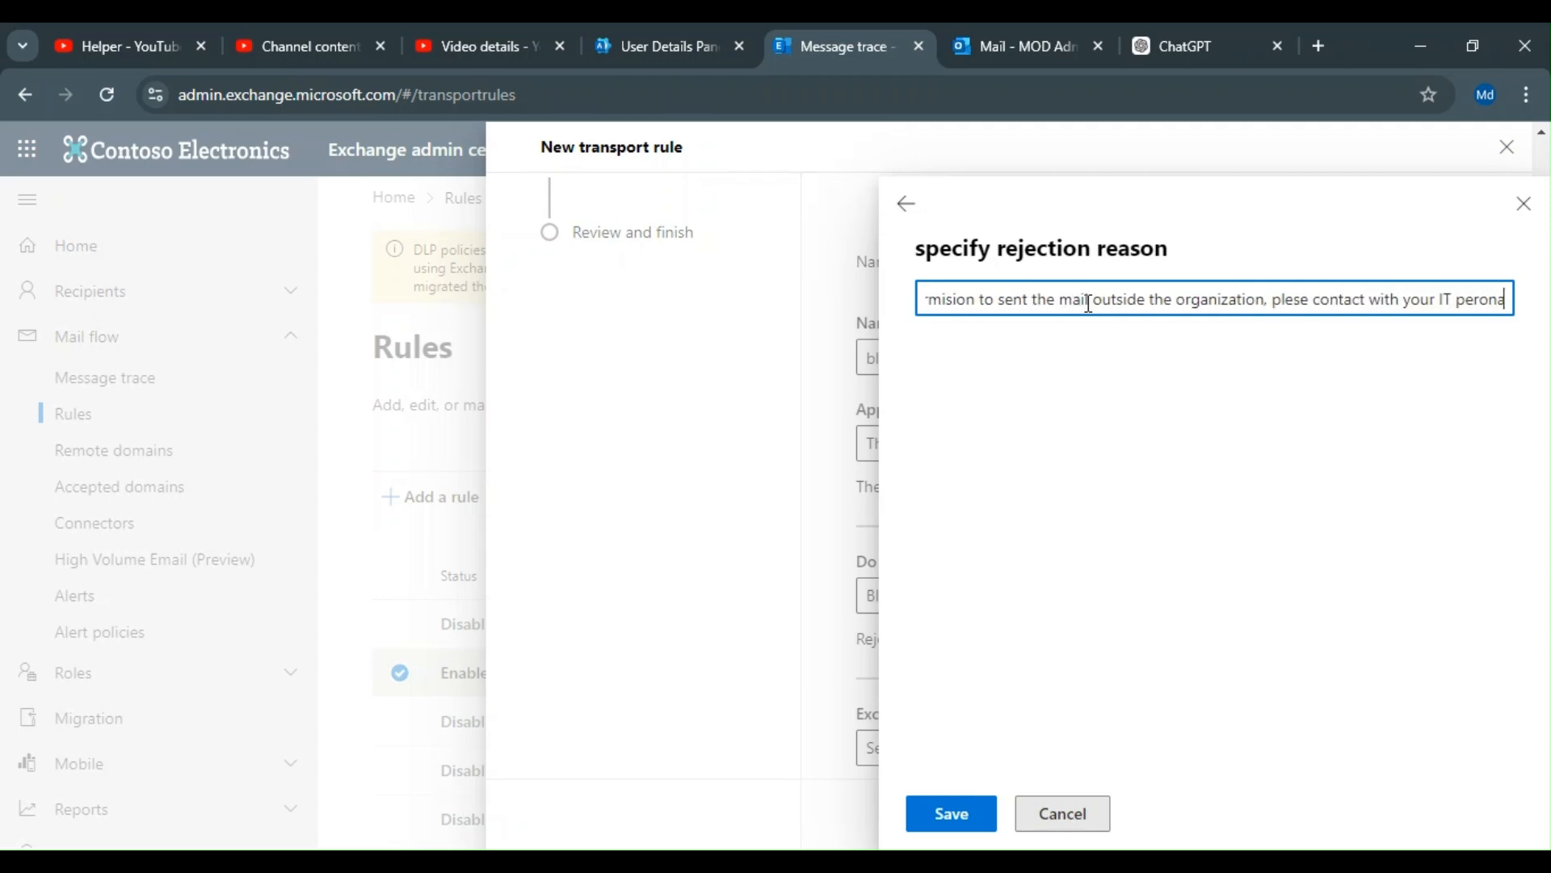
key("BackSpace")
key("BackSpace")
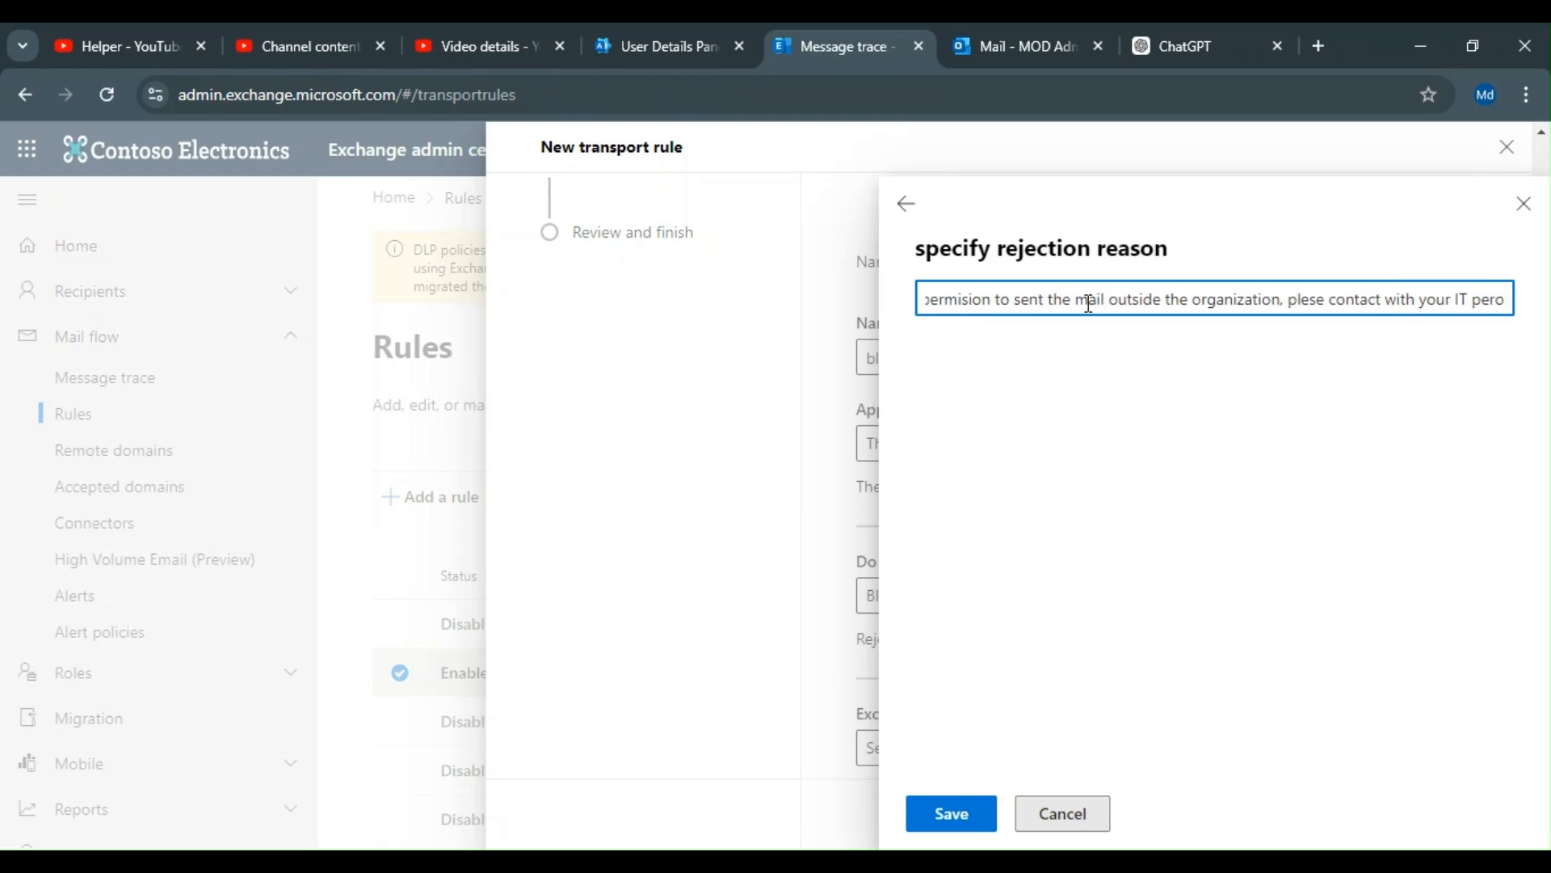
key("BackSpace")
type("so")
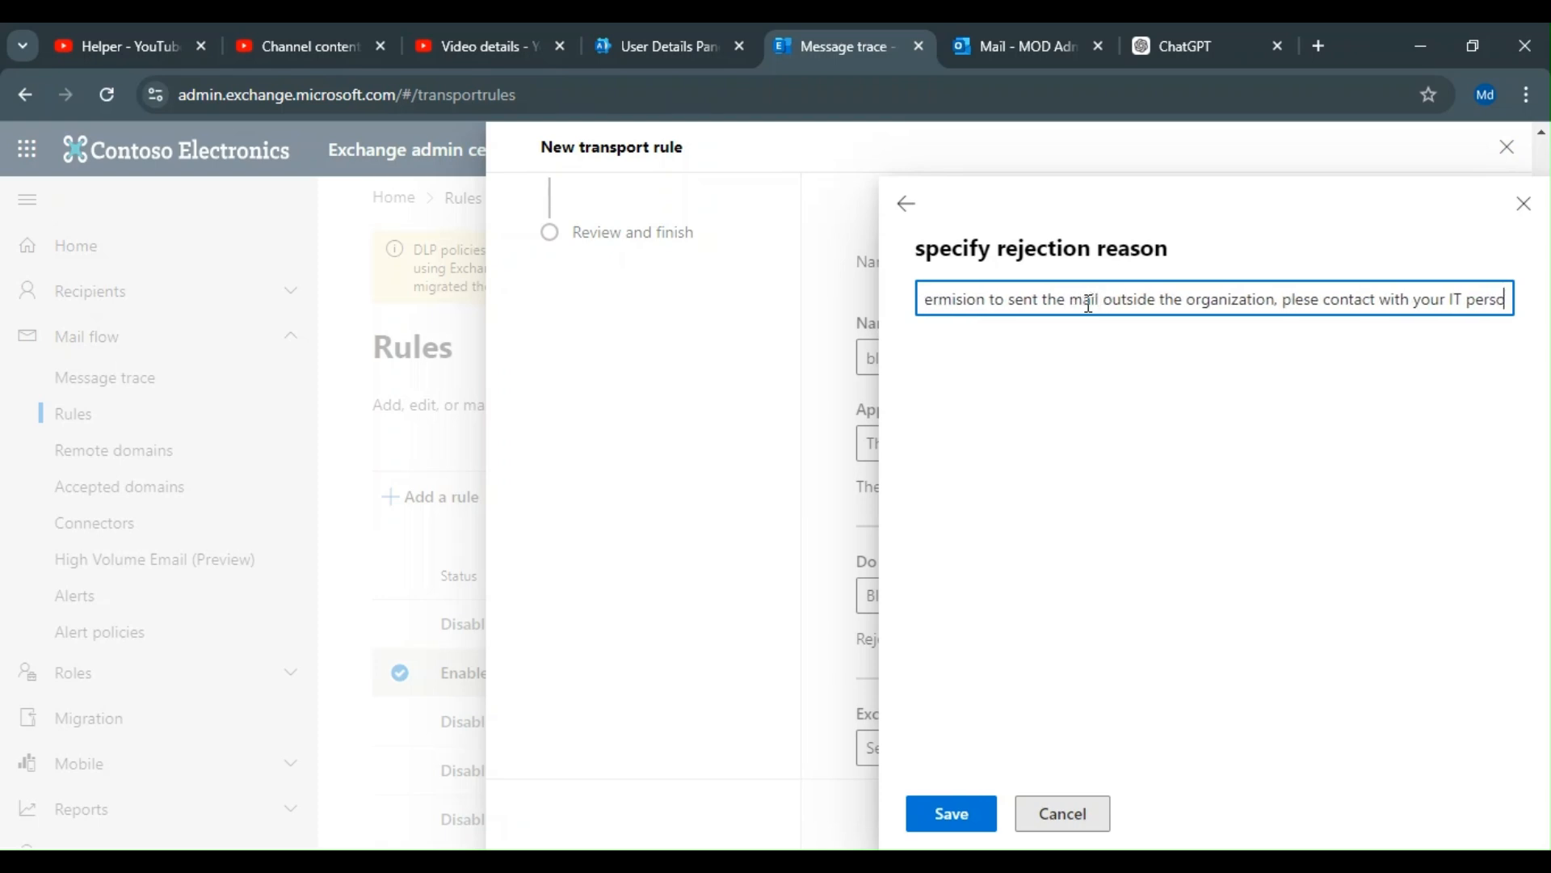
type("n!!")
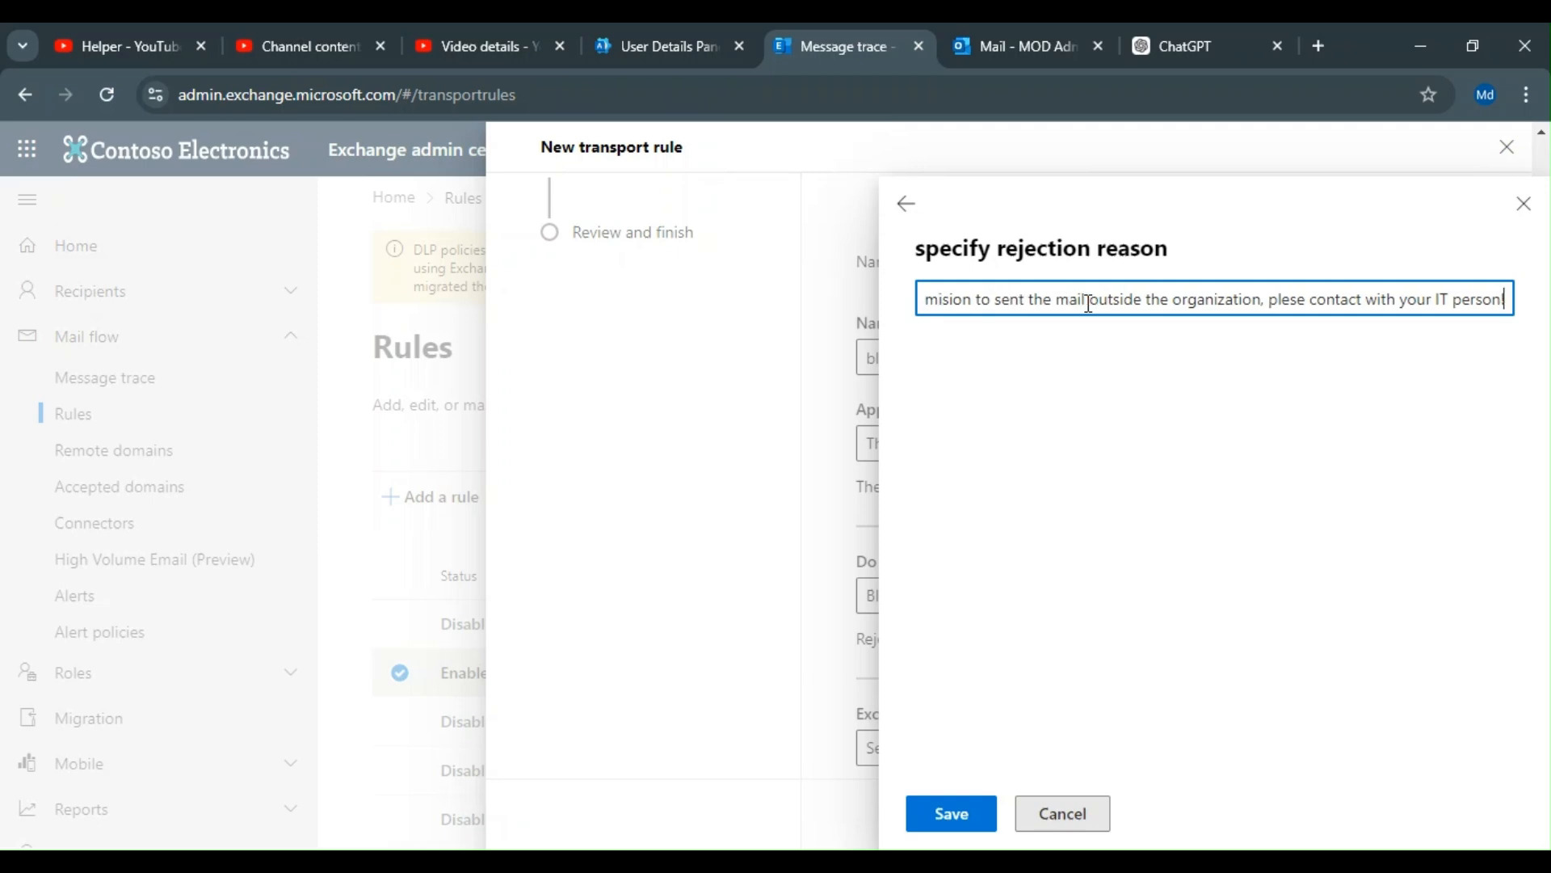
left_click(952, 814)
Check the rule settings and accept them with Enforce mode, sender address matching in the Header and no comments
scroll(1070, 717, "down", 3)
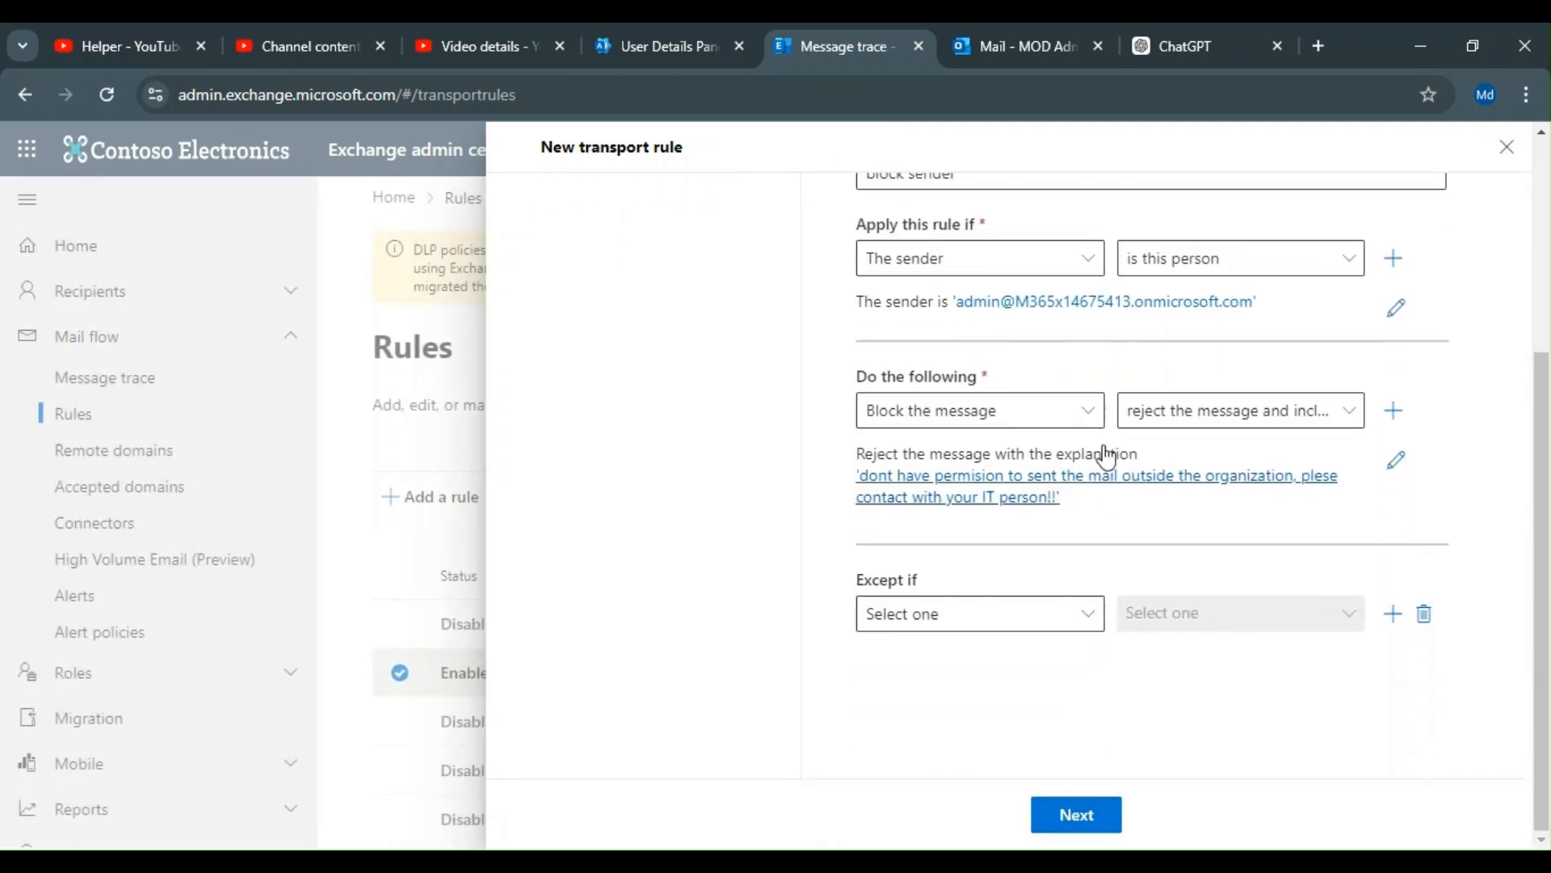
left_click(1097, 808)
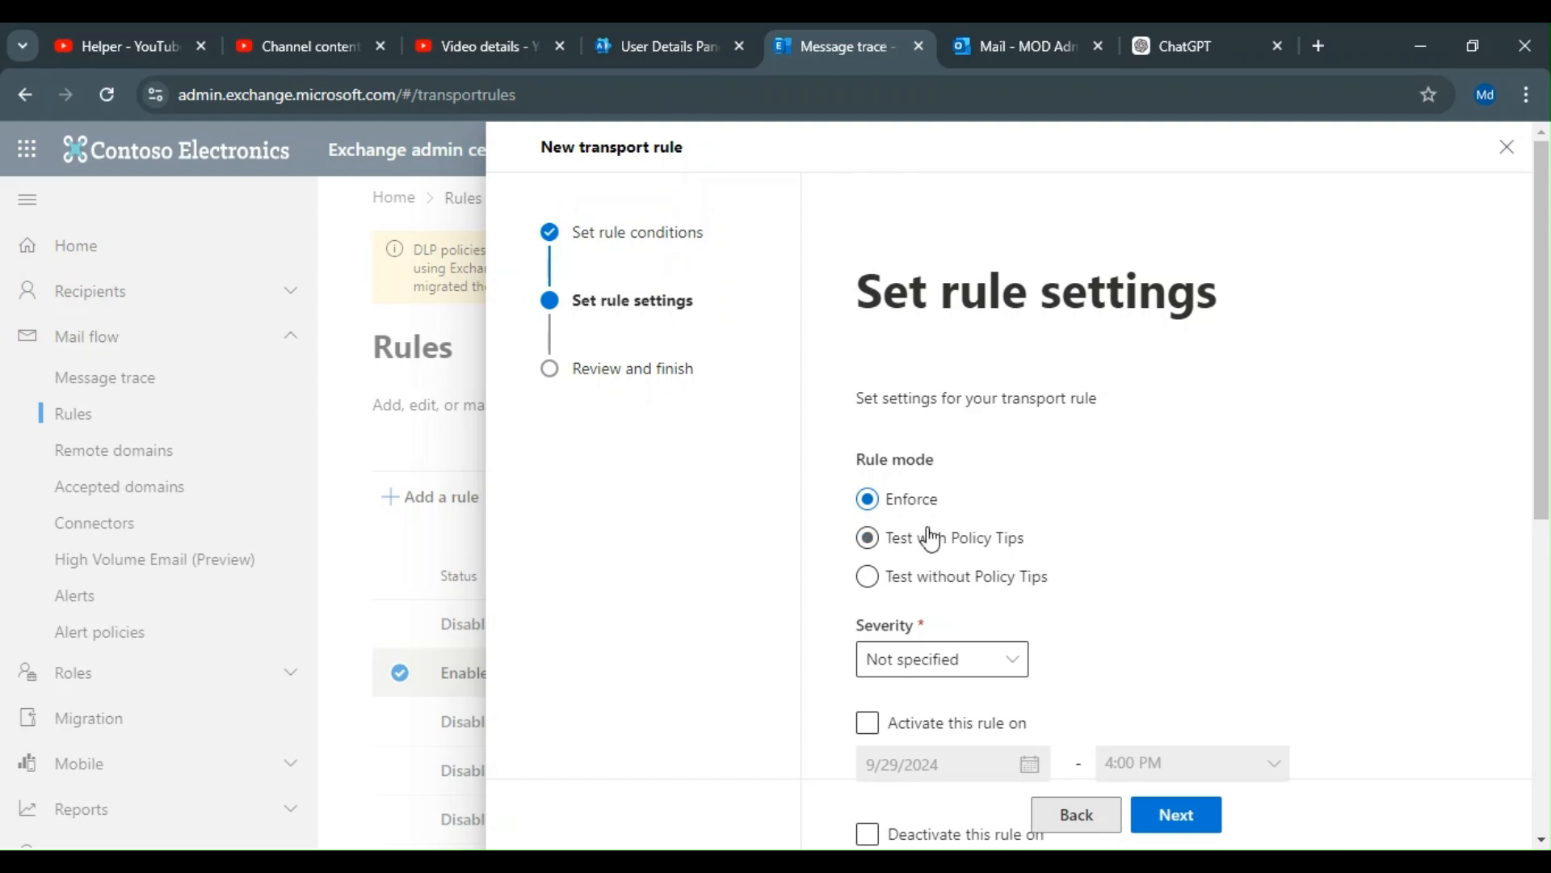
scroll(1033, 554, "down", 2)
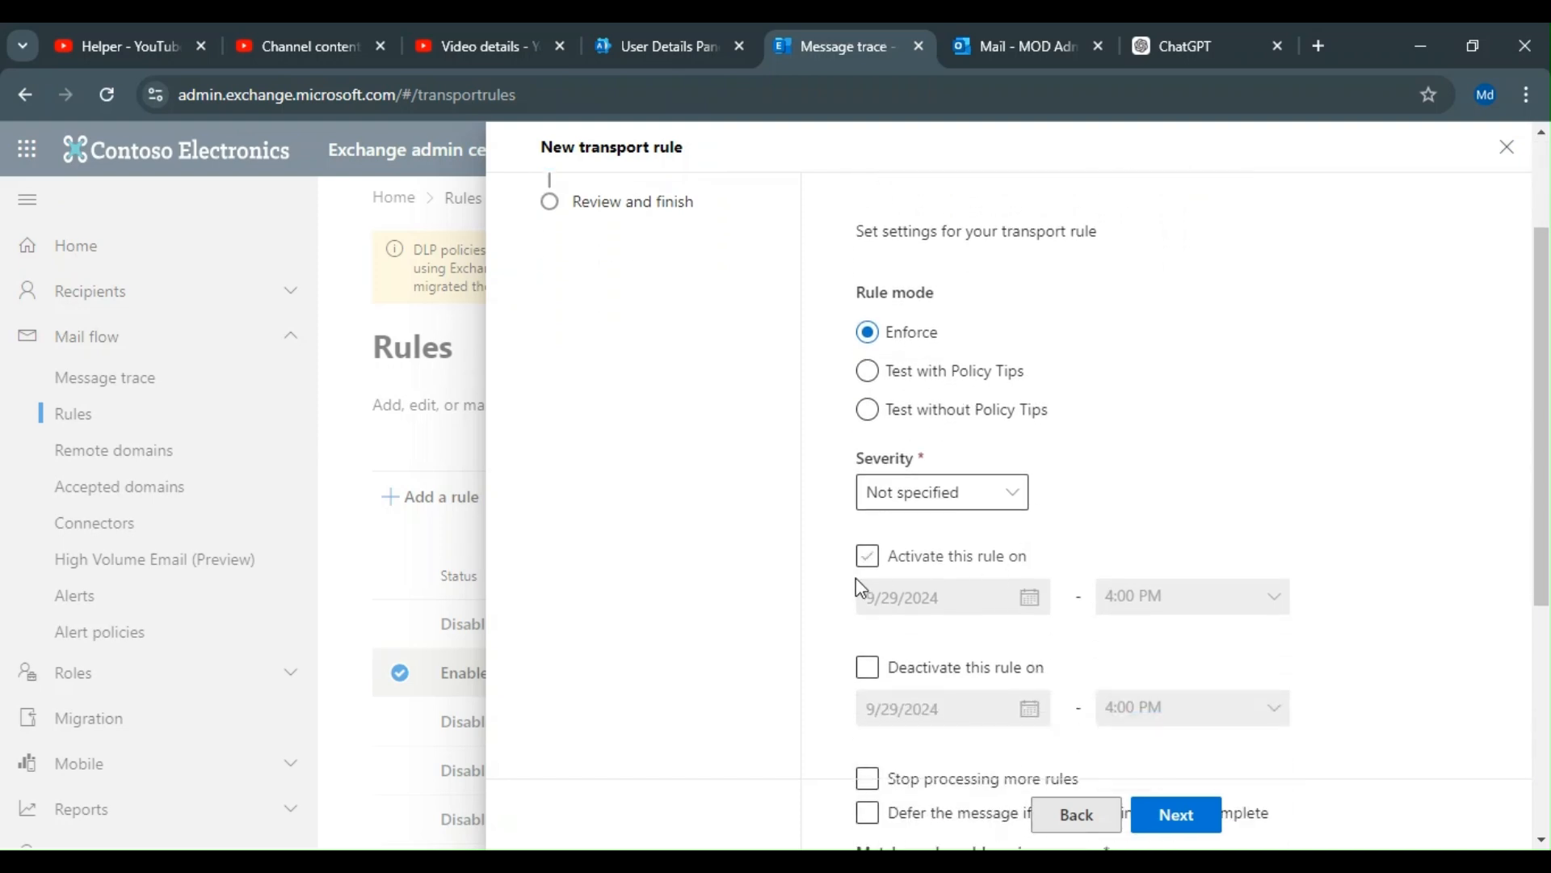
scroll(980, 587, "down", 3)
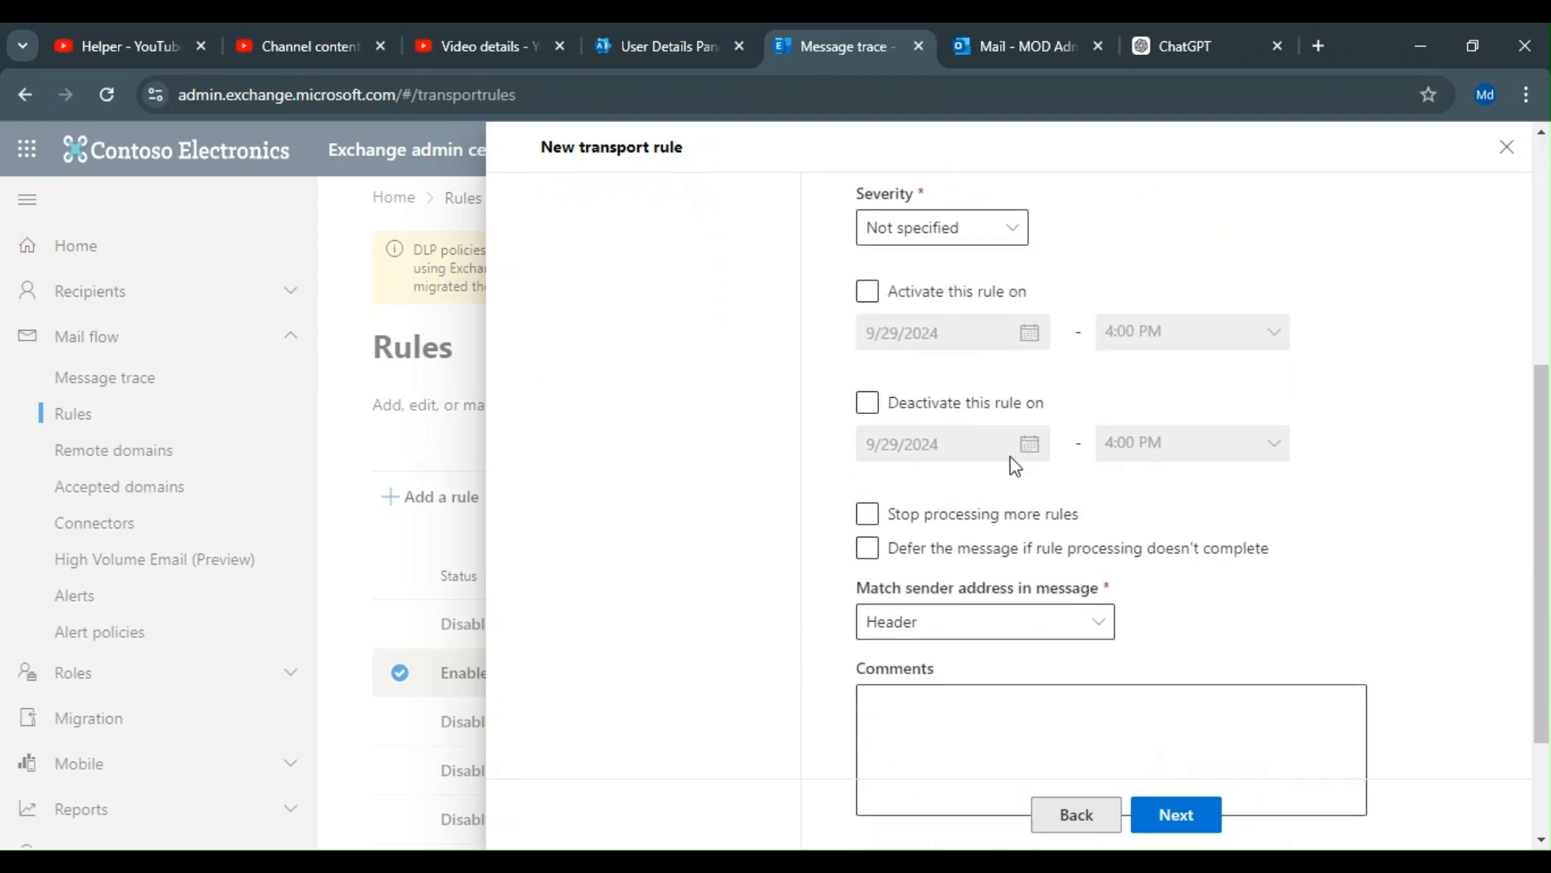
scroll(1014, 461, "down", 2)
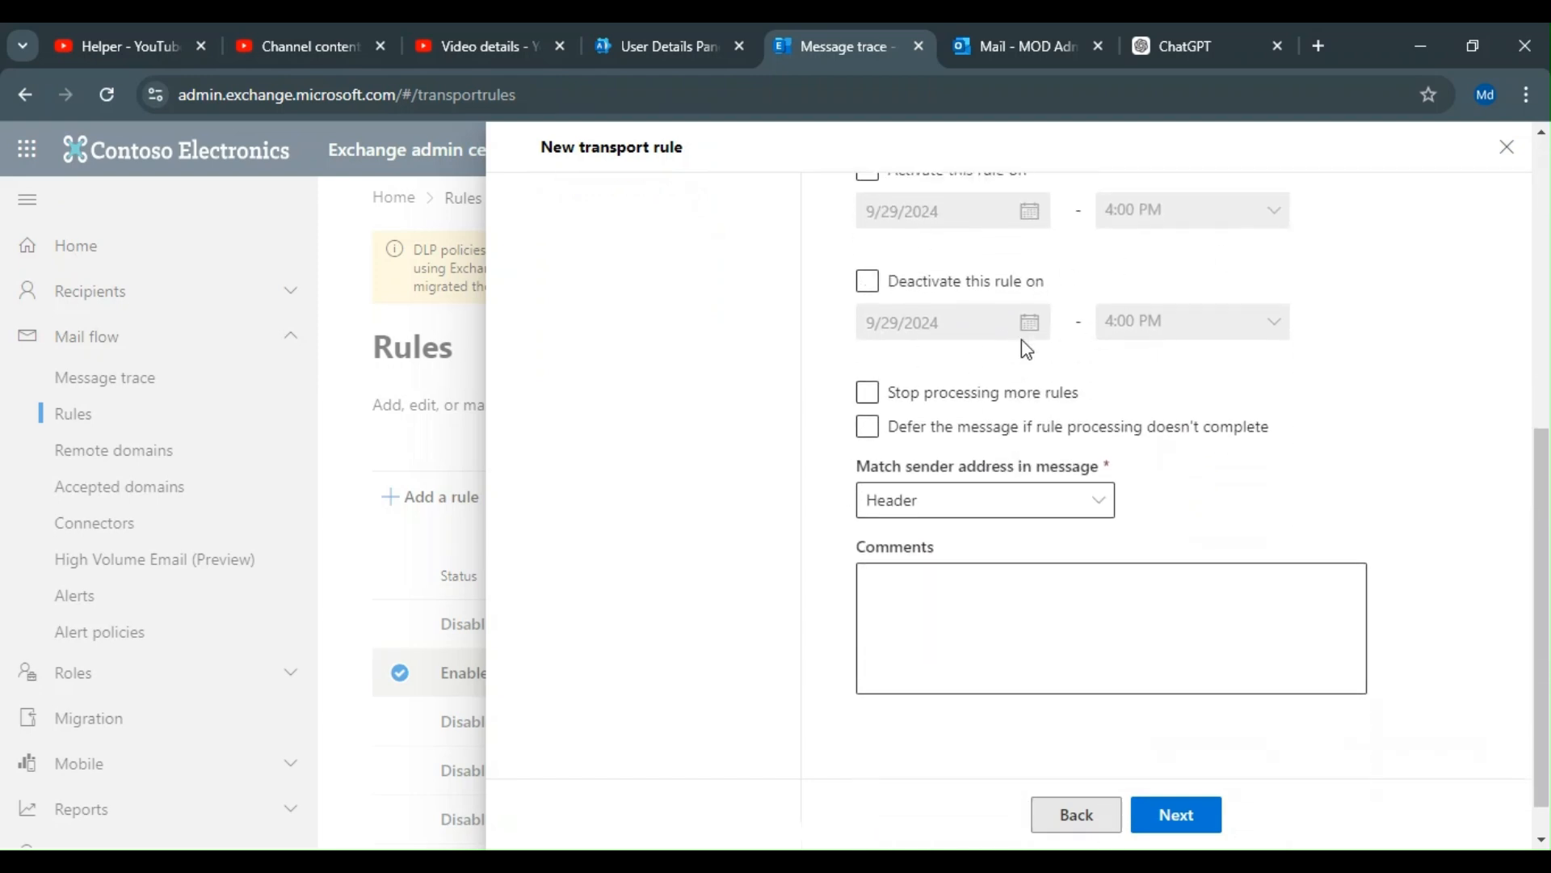
left_click(1036, 506)
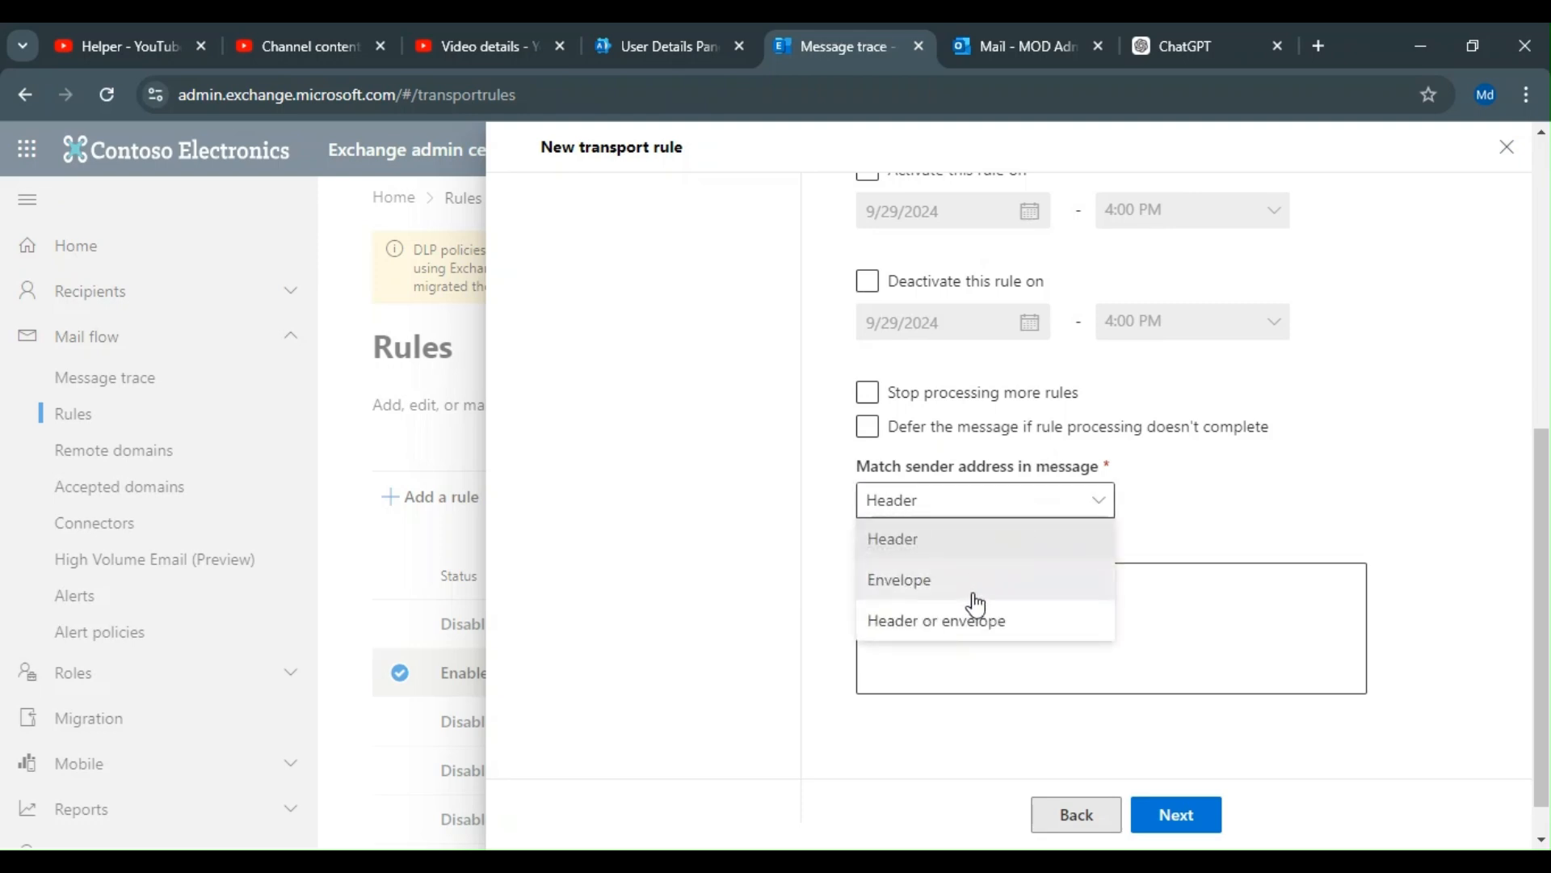
left_click(1216, 570)
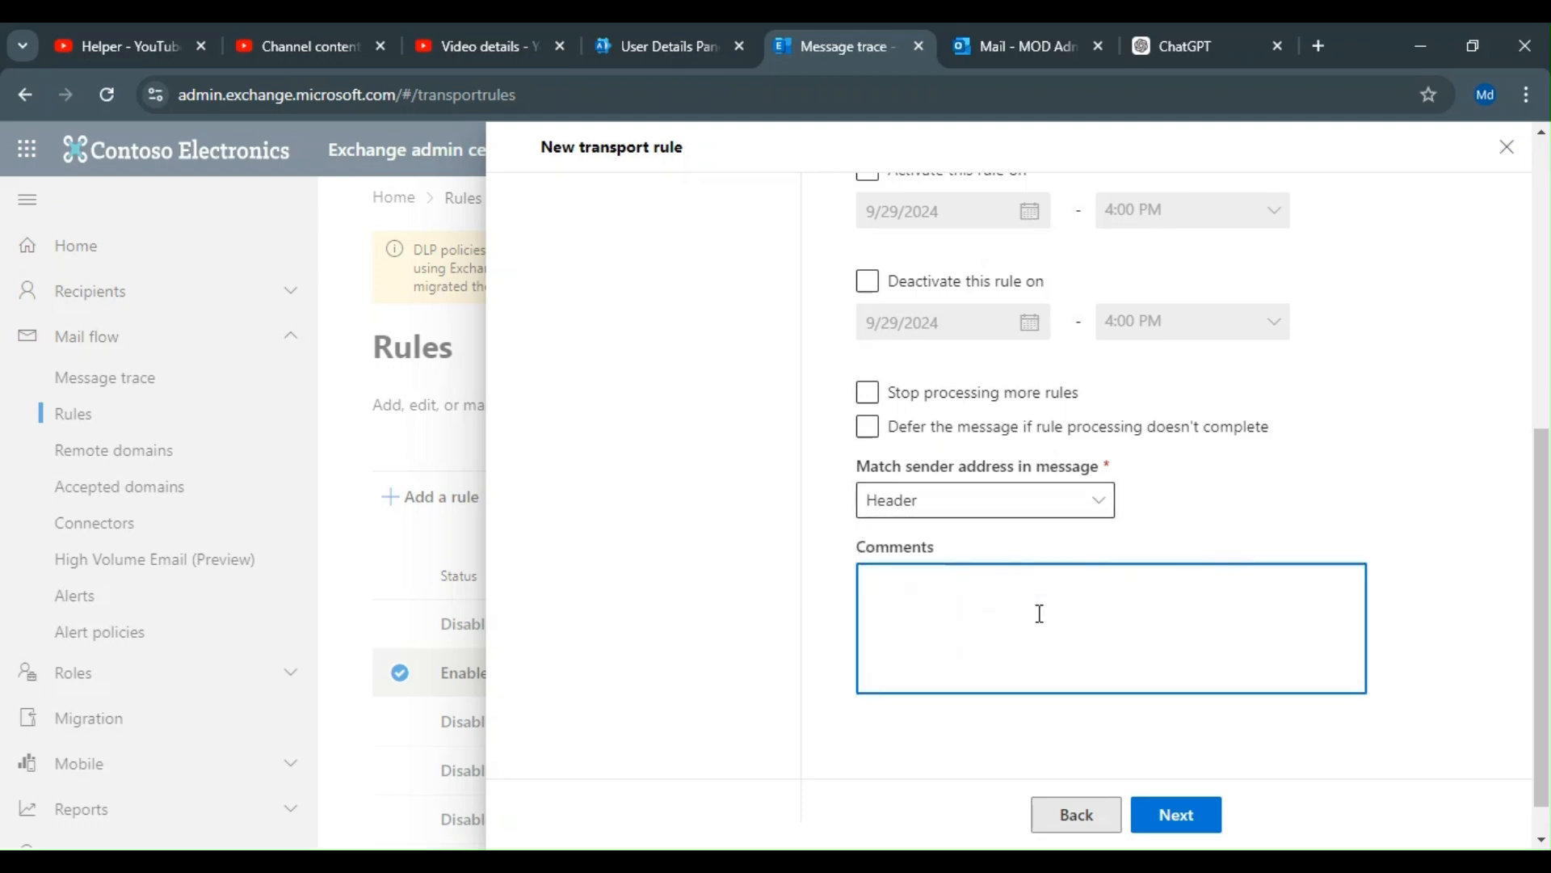
left_click(1176, 814)
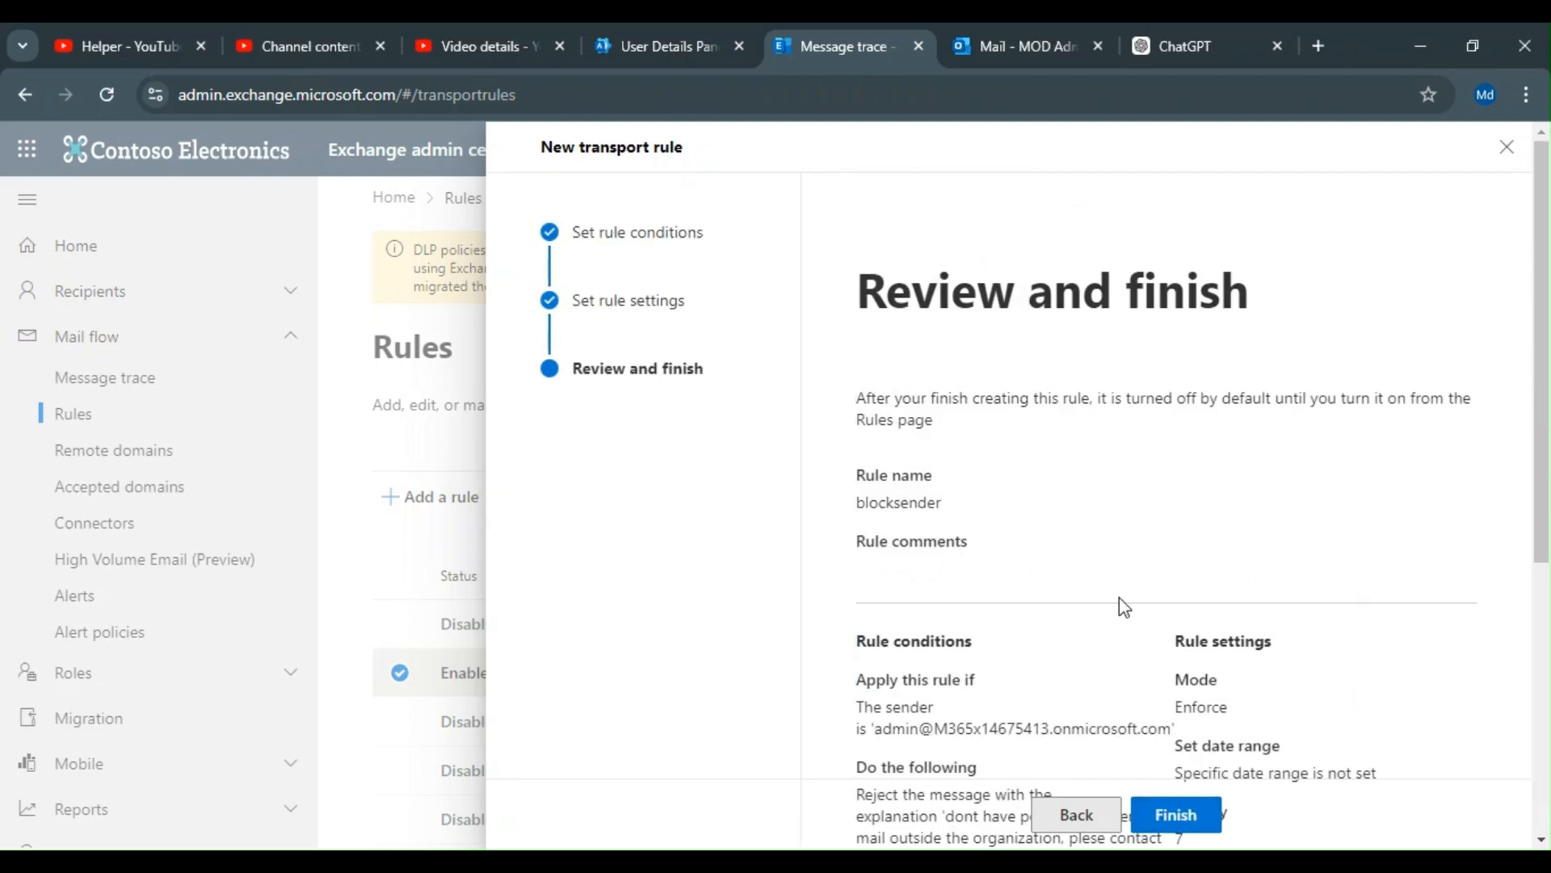
Review the rule's conditions and settings, finish creating it and return to the Rules list
scroll(1119, 602, "down", 5)
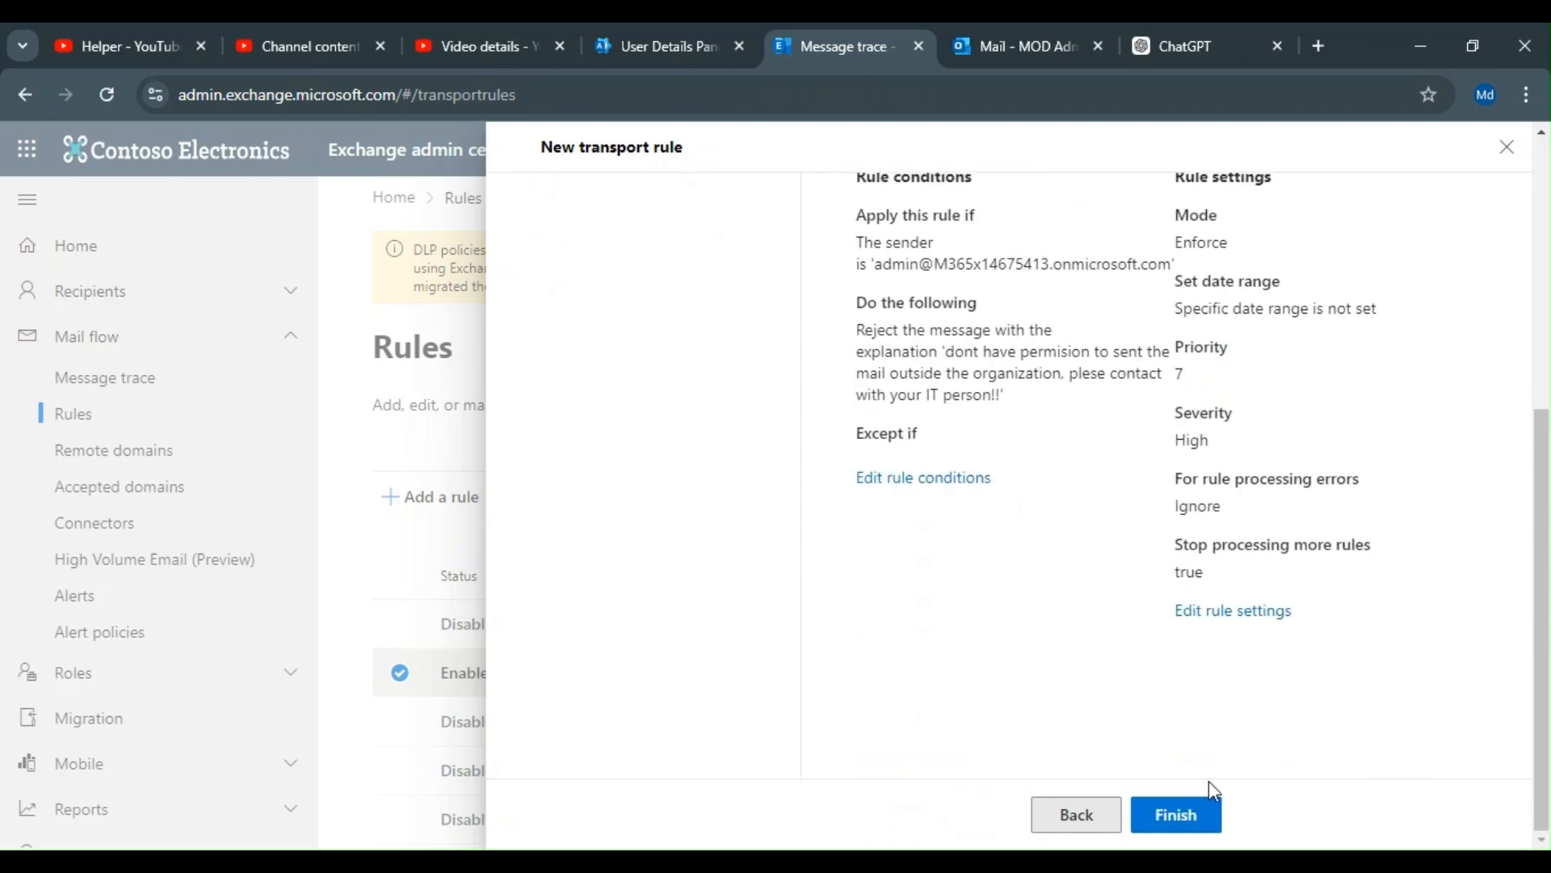
left_click(1187, 818)
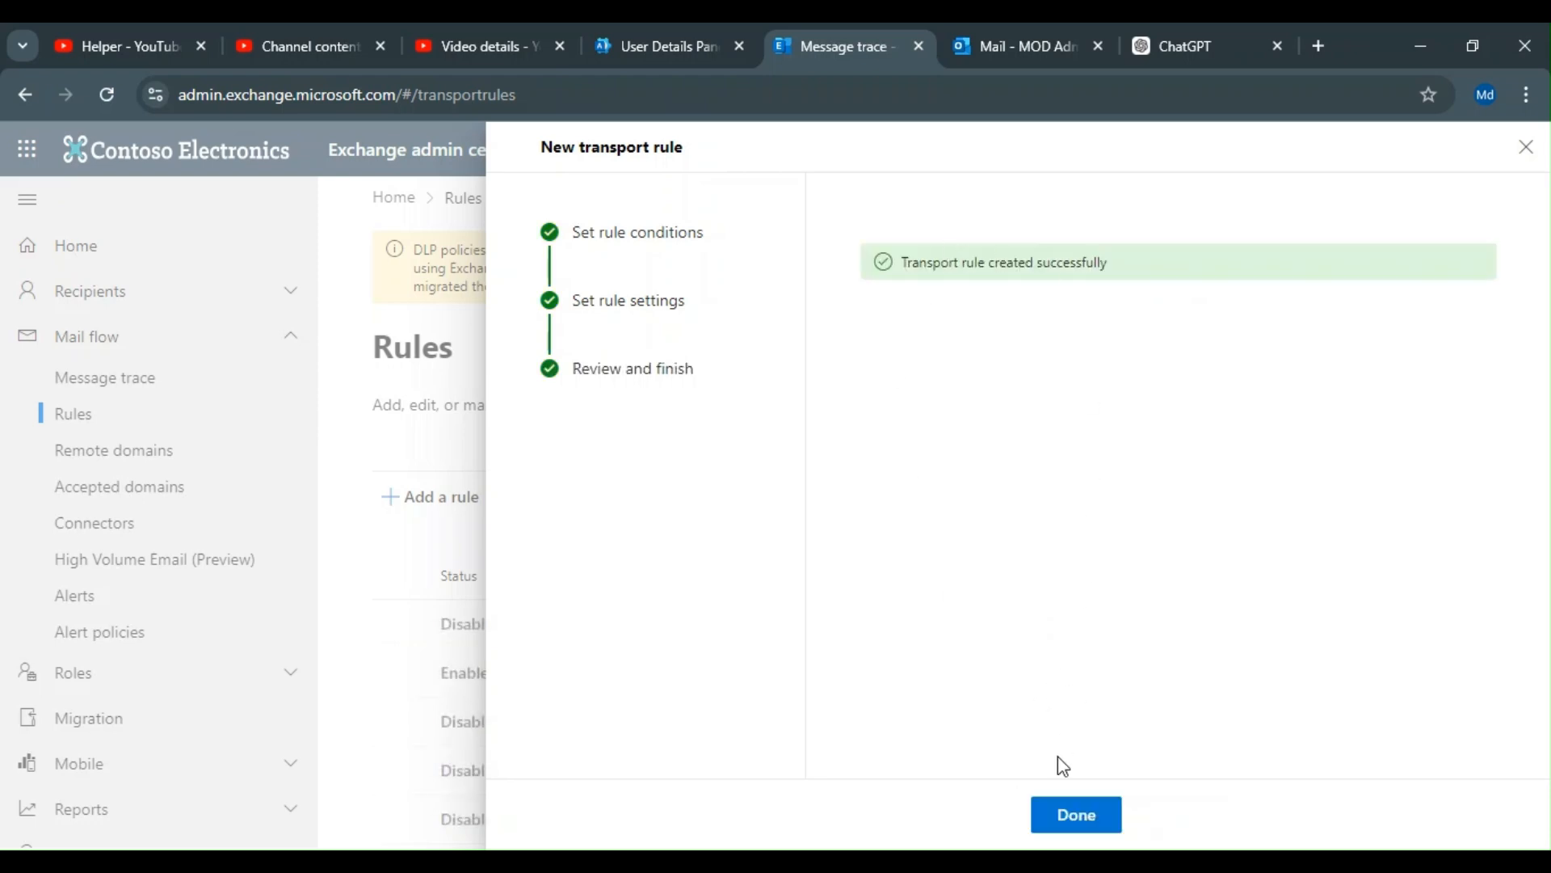
left_click(1076, 815)
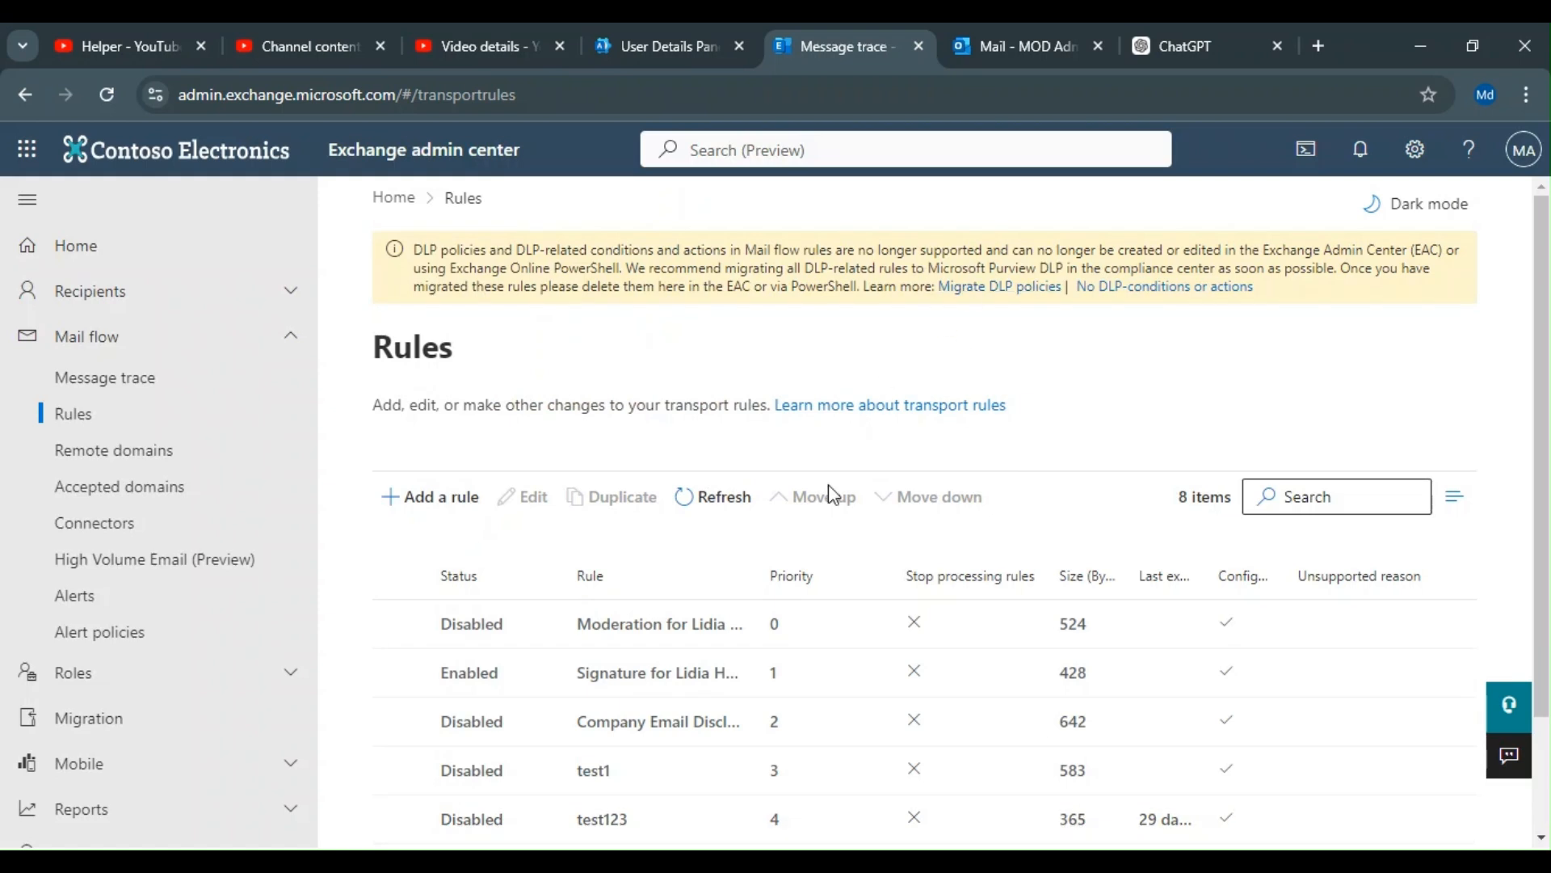
Open the new blocksender rule's details, enable the rule and close the details
scroll(512, 638, "down", 2)
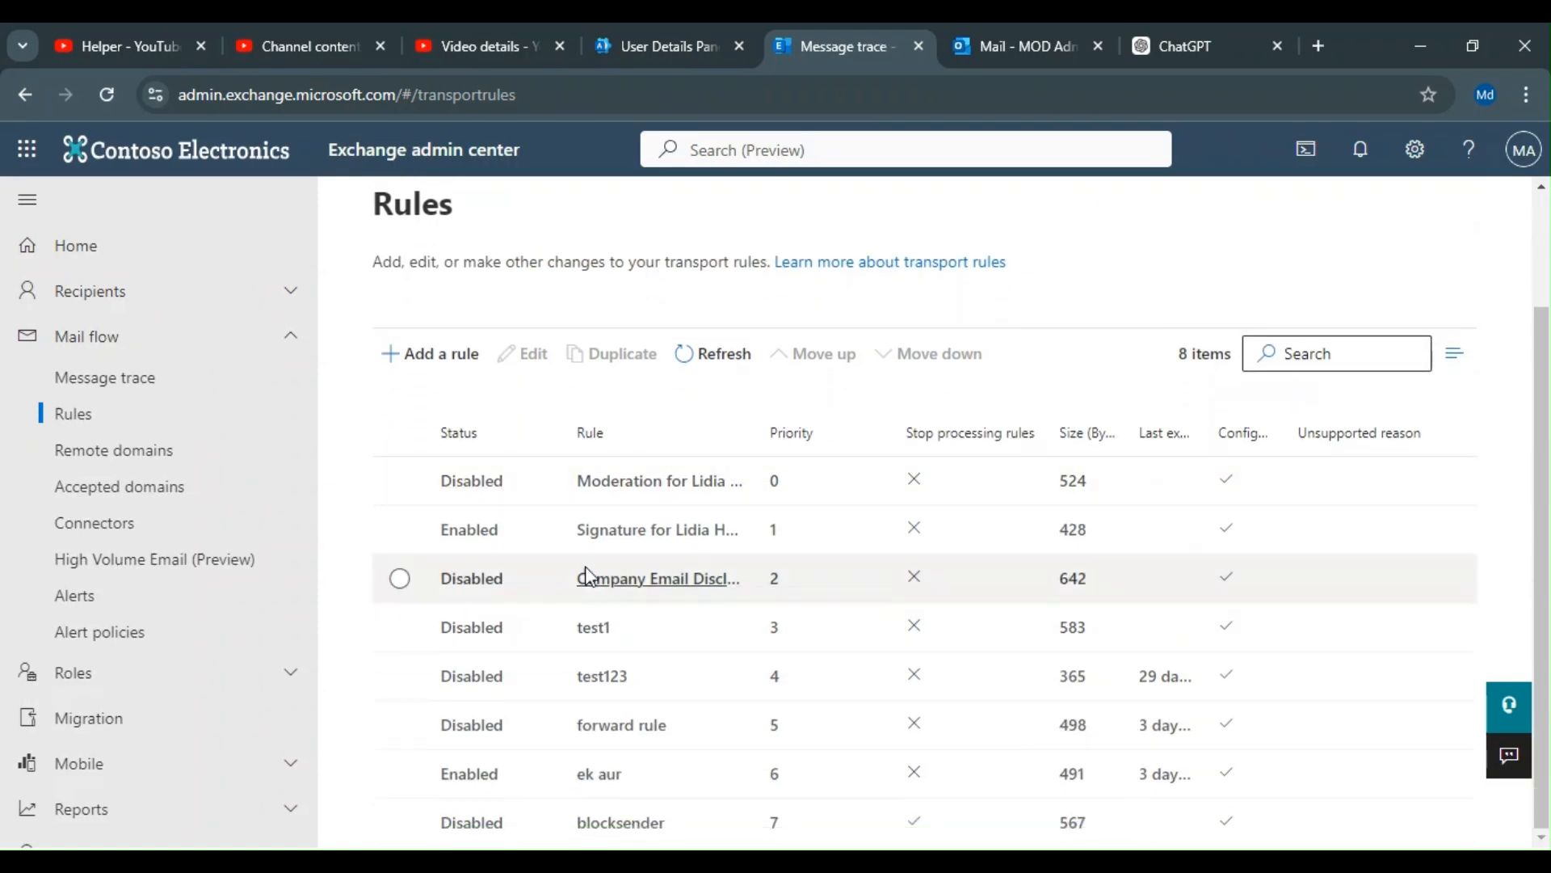
left_click(479, 824)
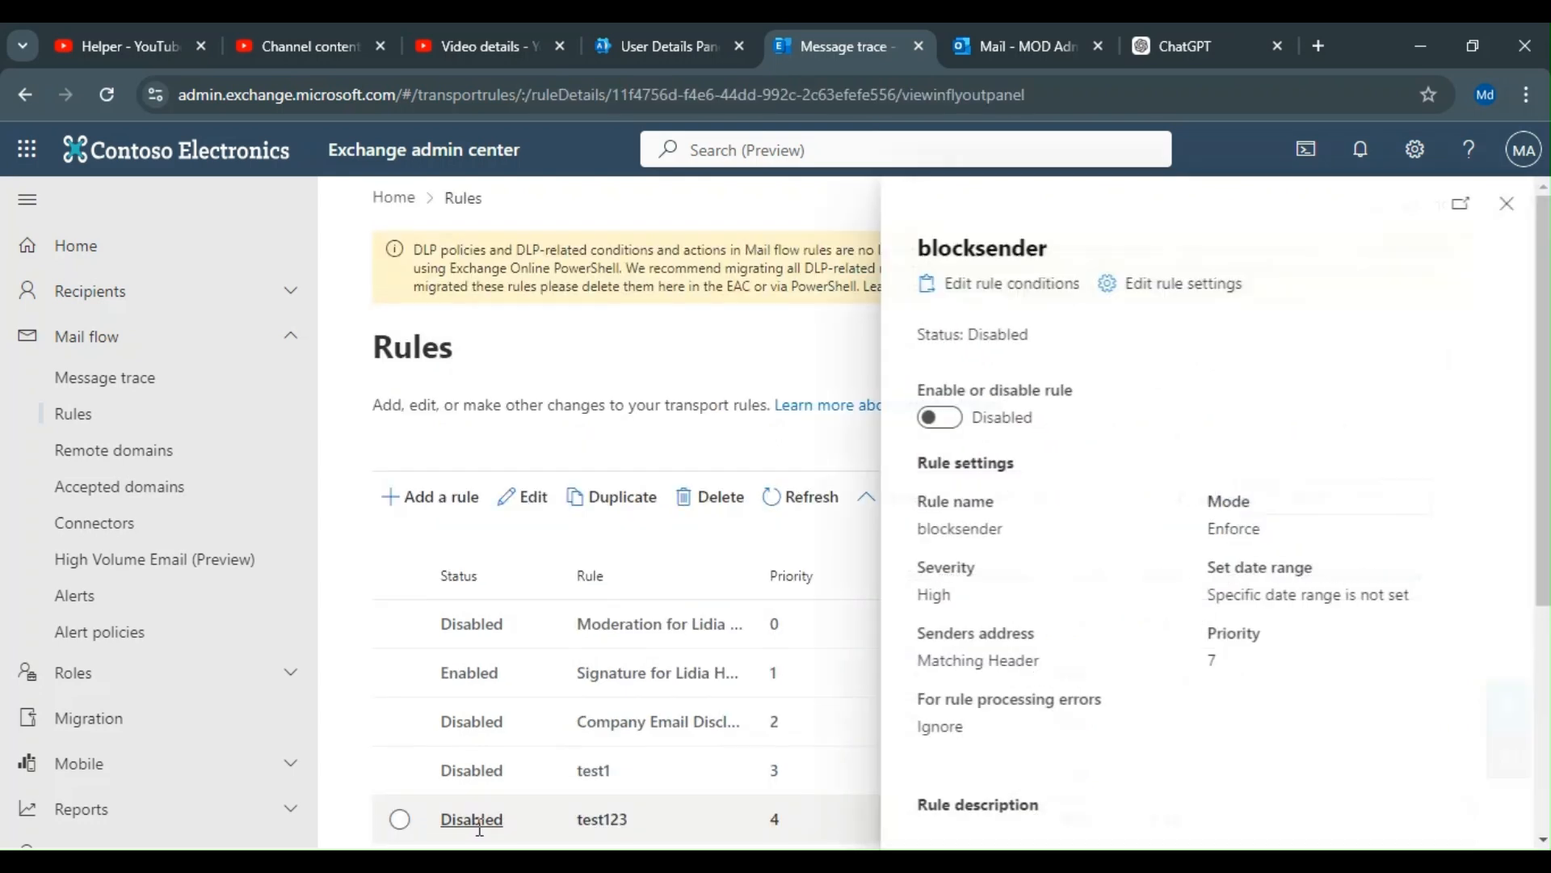
left_click(941, 420)
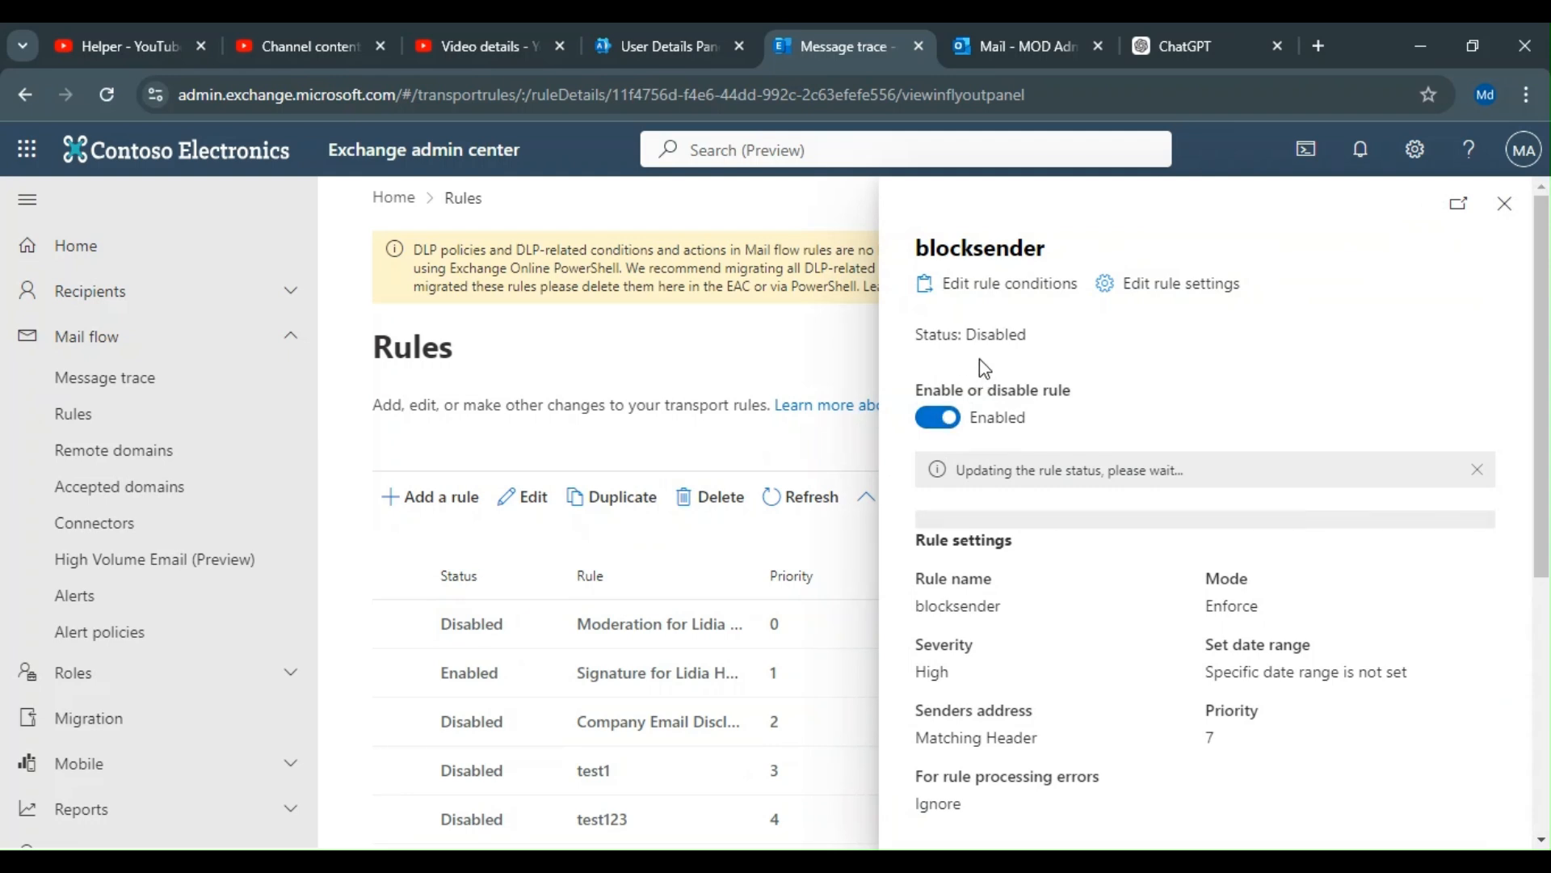
left_click_drag(1028, 335, 960, 334)
left_click(1079, 353)
left_click(1505, 203)
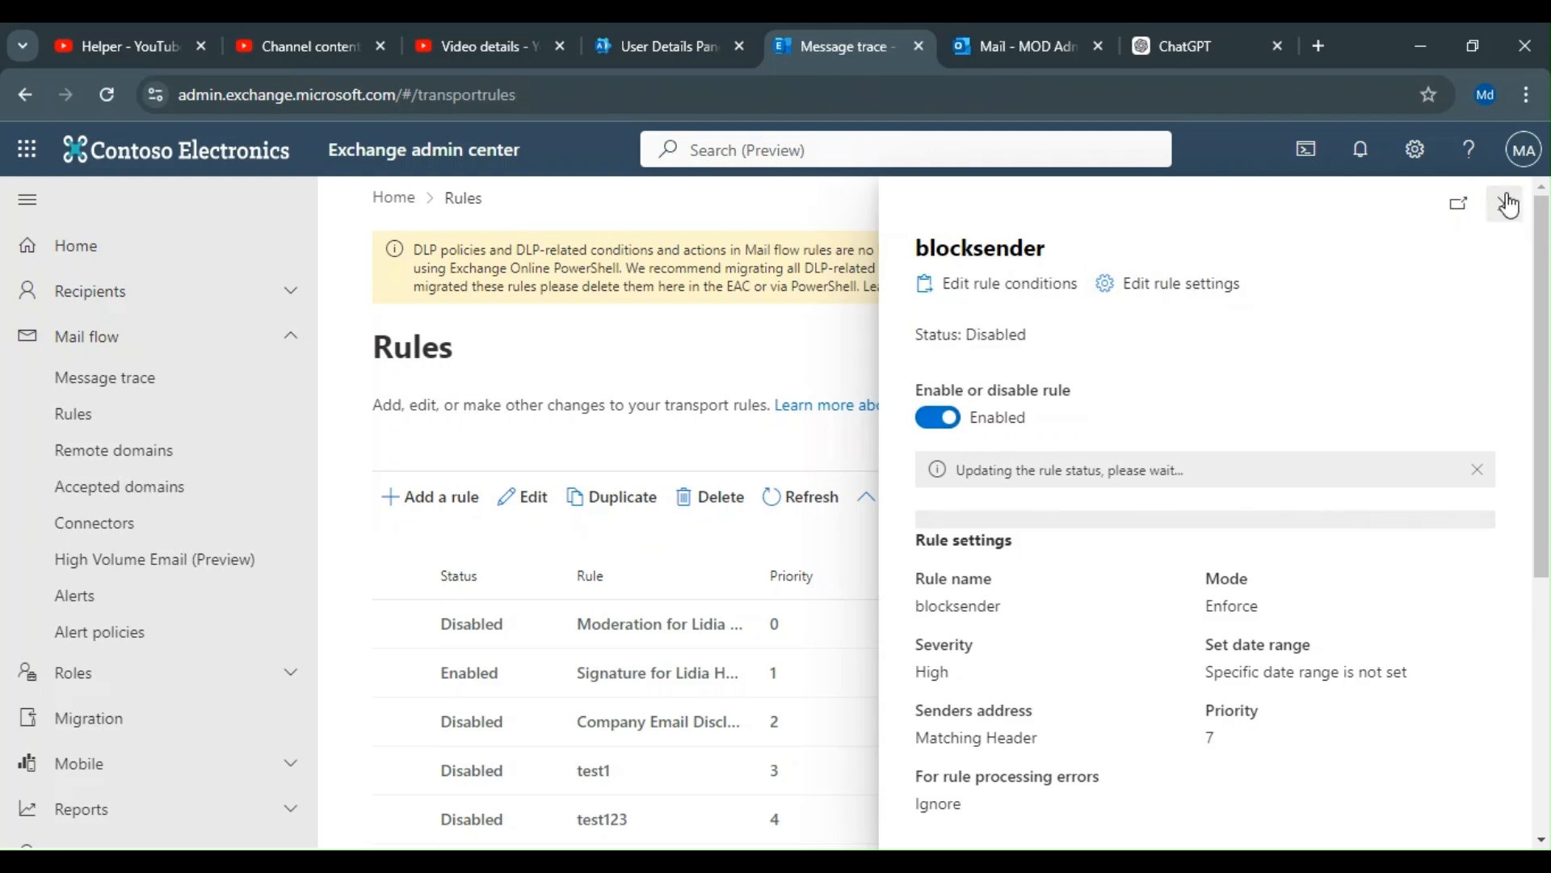
Check the blocksender rule's enabled status in its details, refreshing the Rules list in between, and clear its selection
left_click(522, 838)
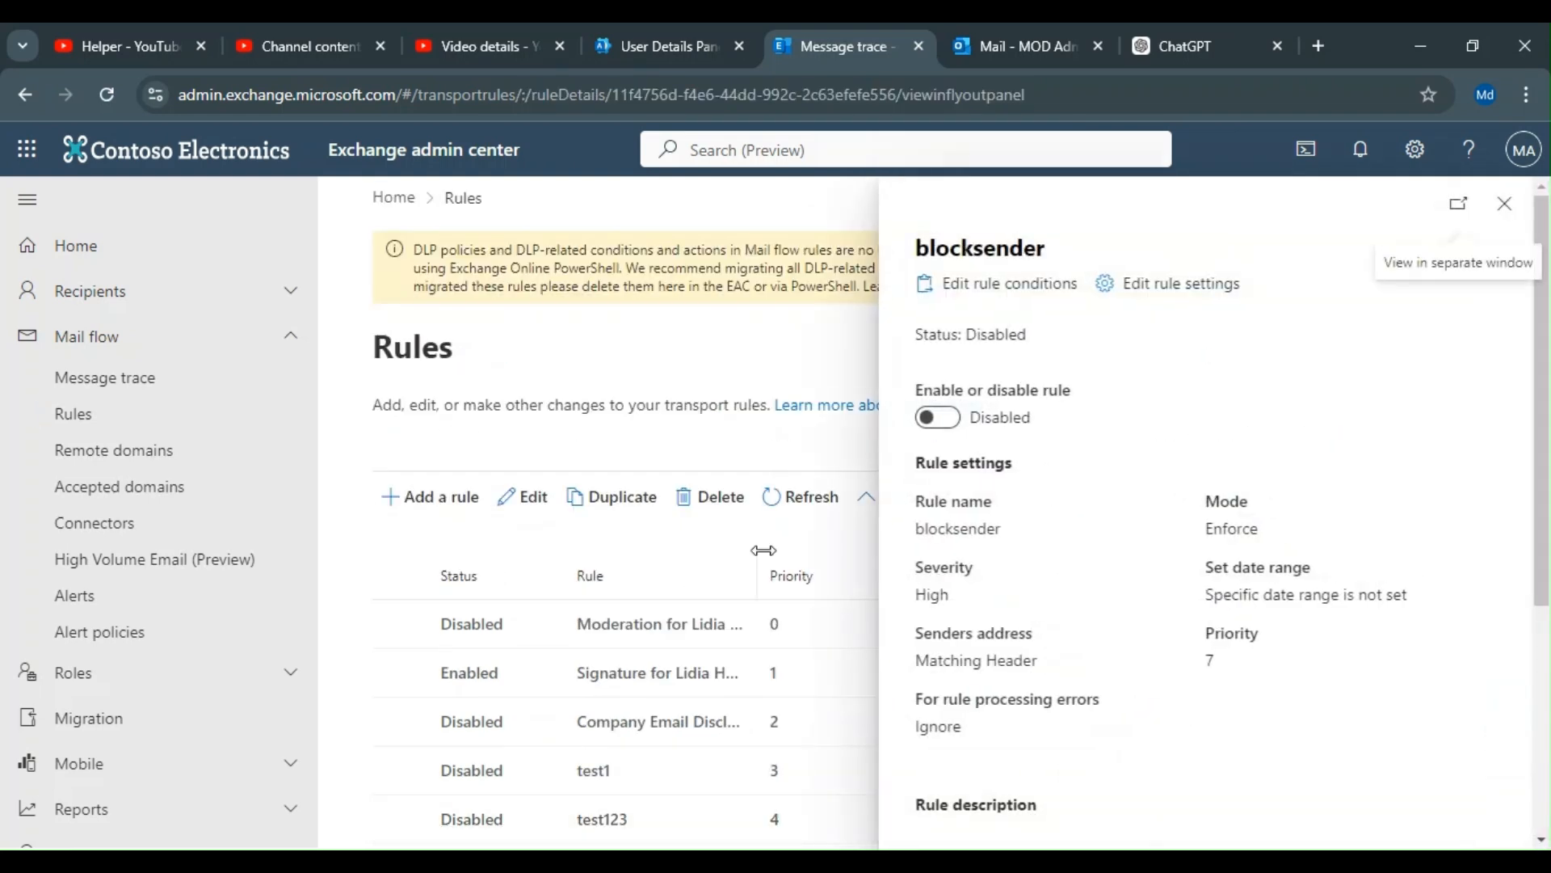
left_click(1512, 202)
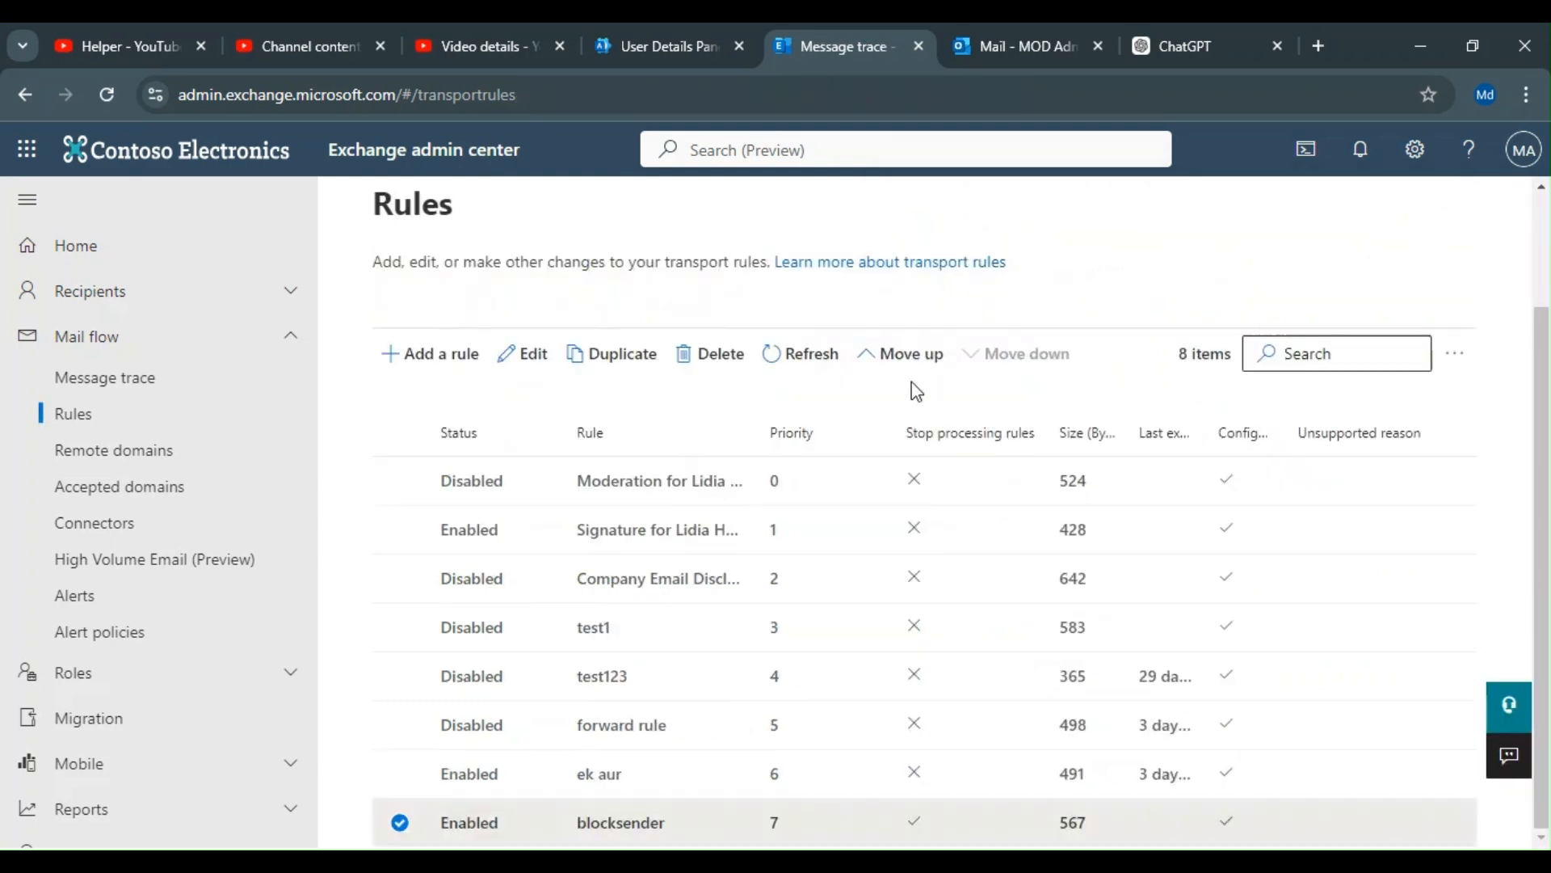
left_click(781, 356)
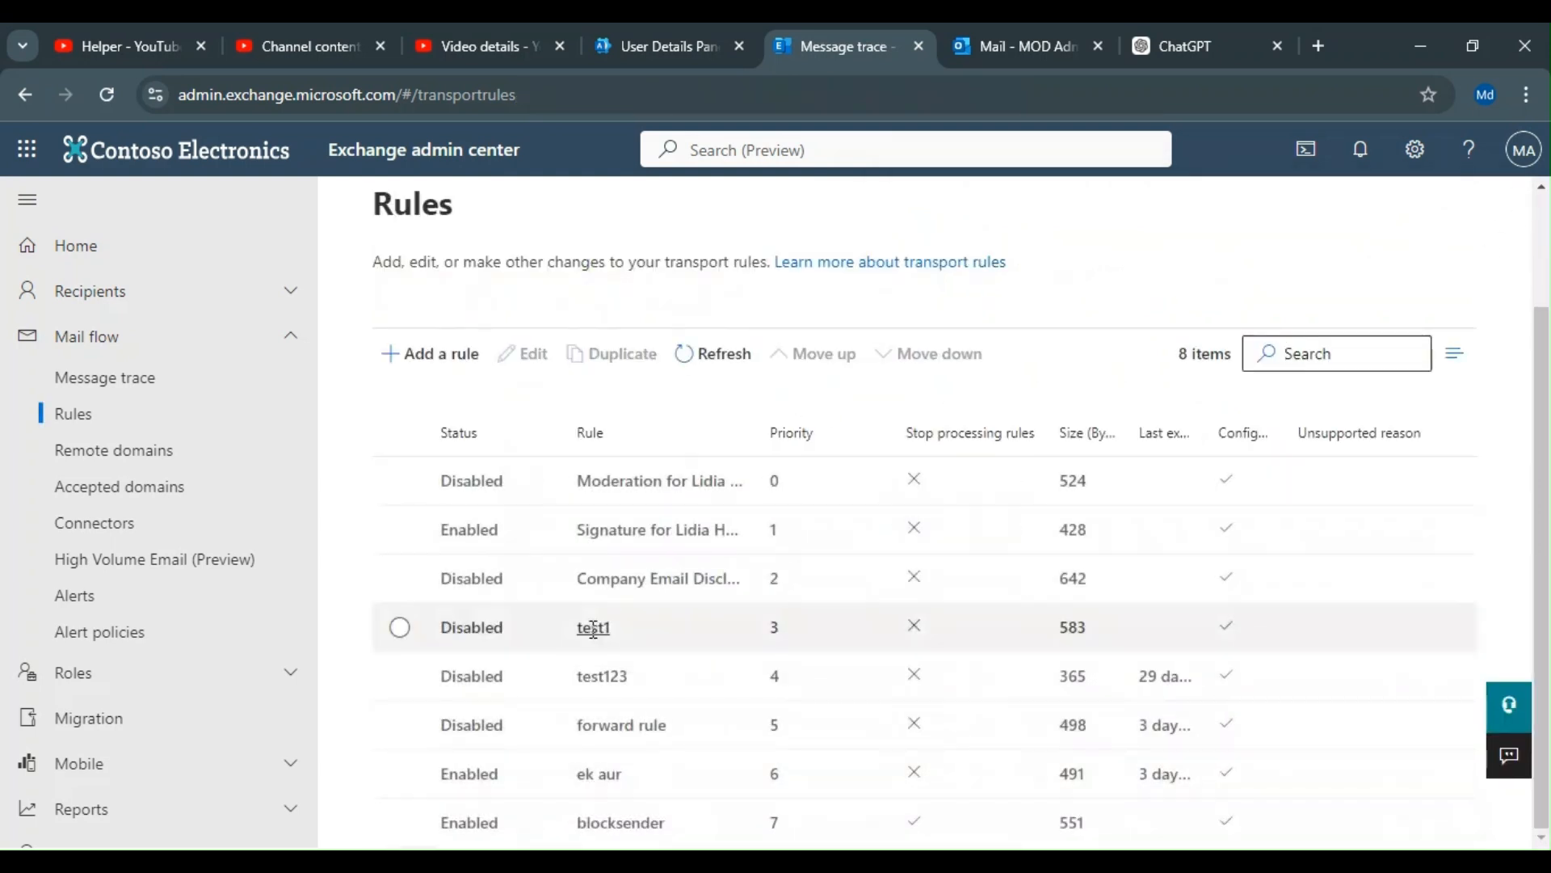
left_click(468, 841)
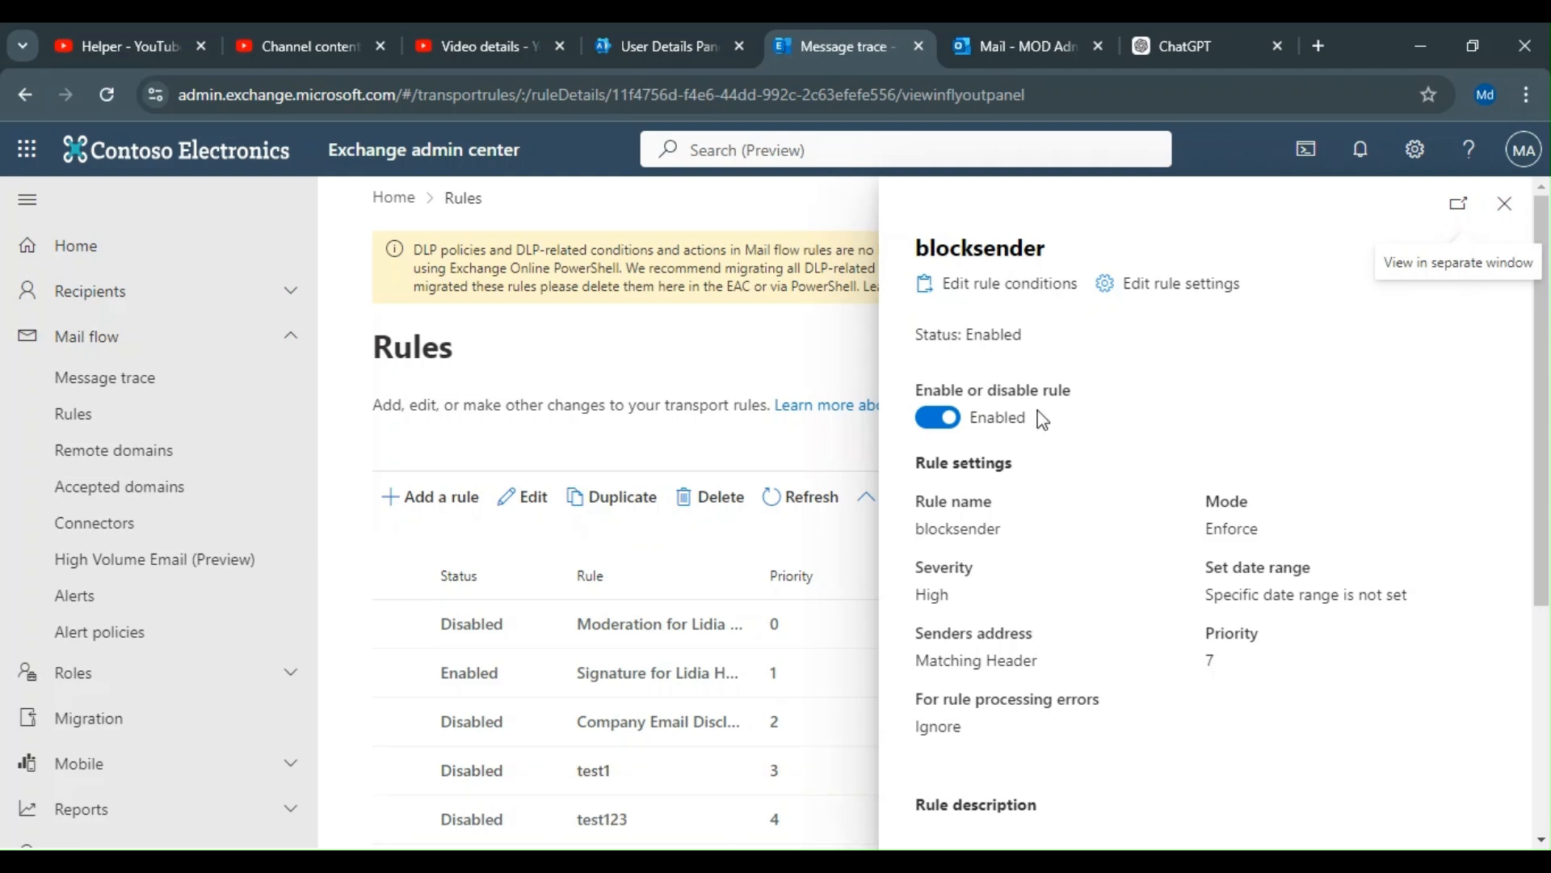
left_click(1511, 203)
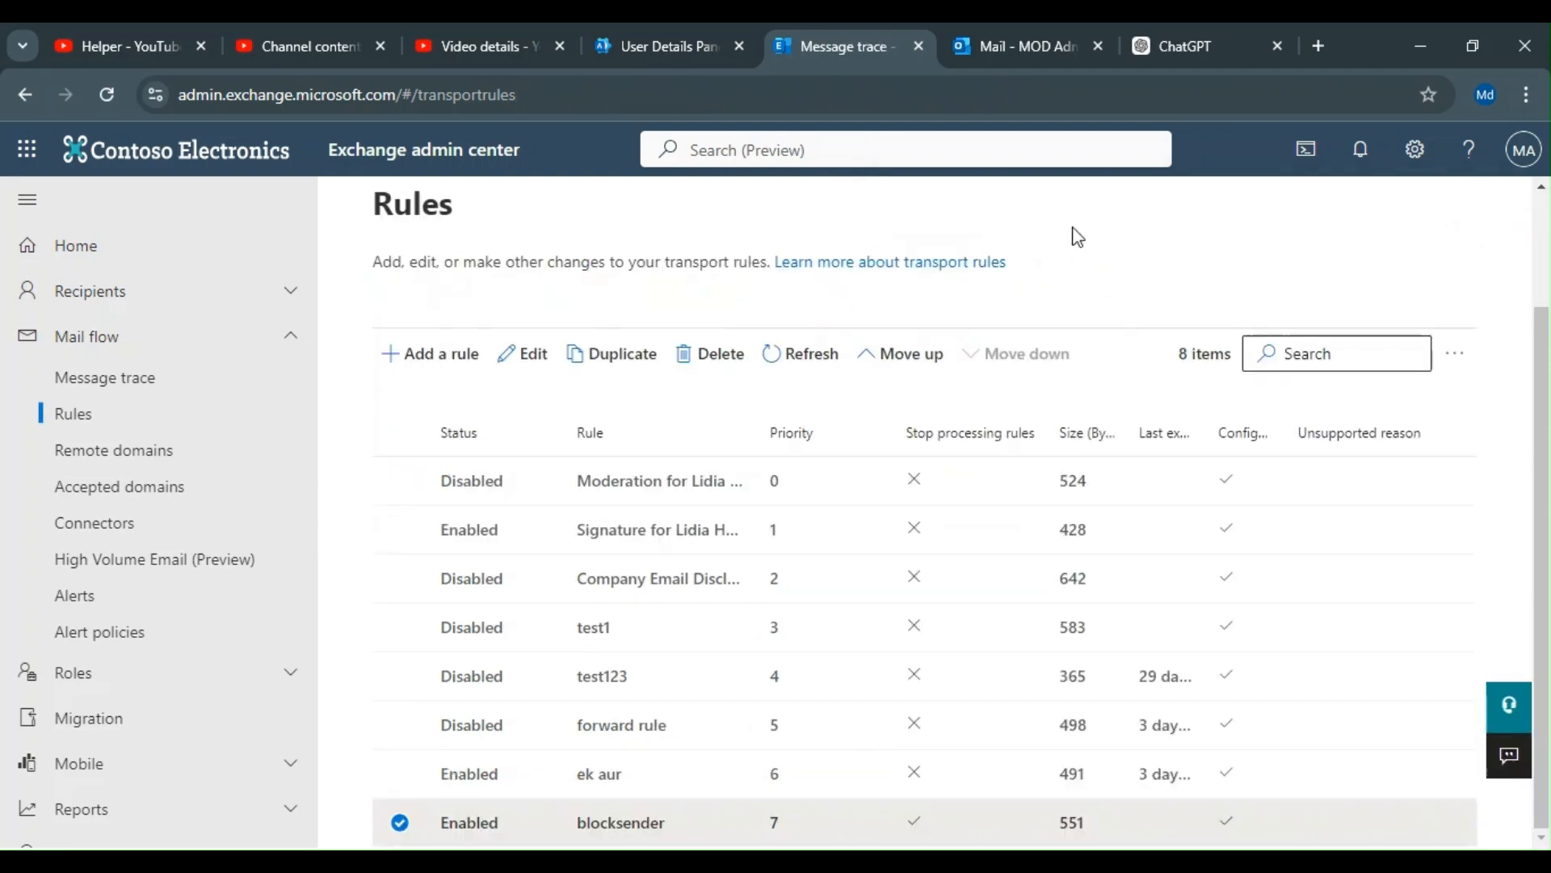
left_click(400, 825)
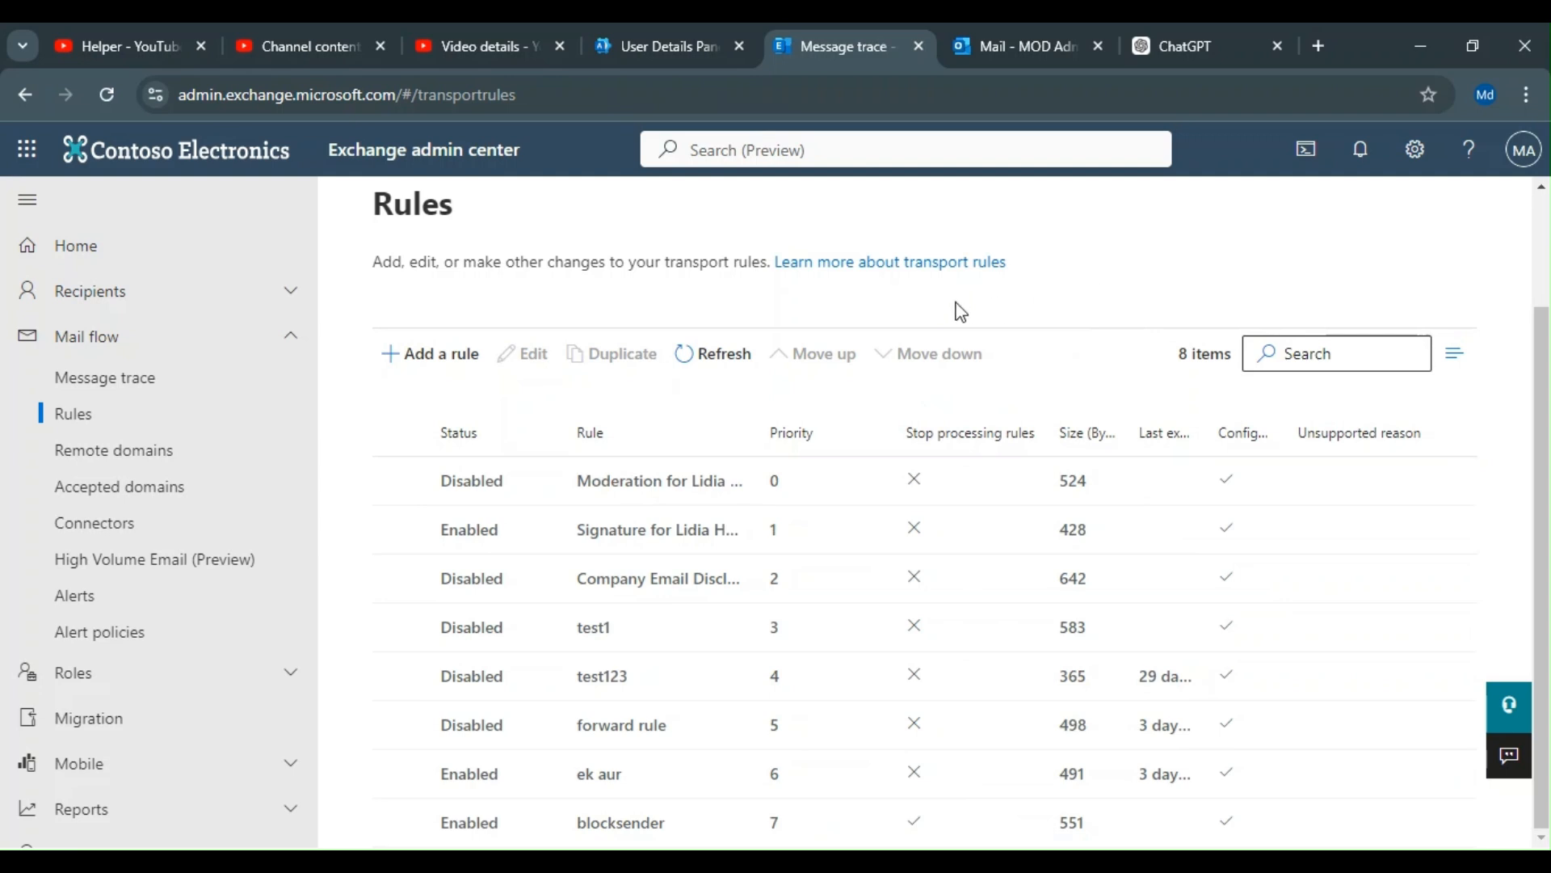
Switch to Outlook and start a new email addressed to the administrator account
left_click(991, 54)
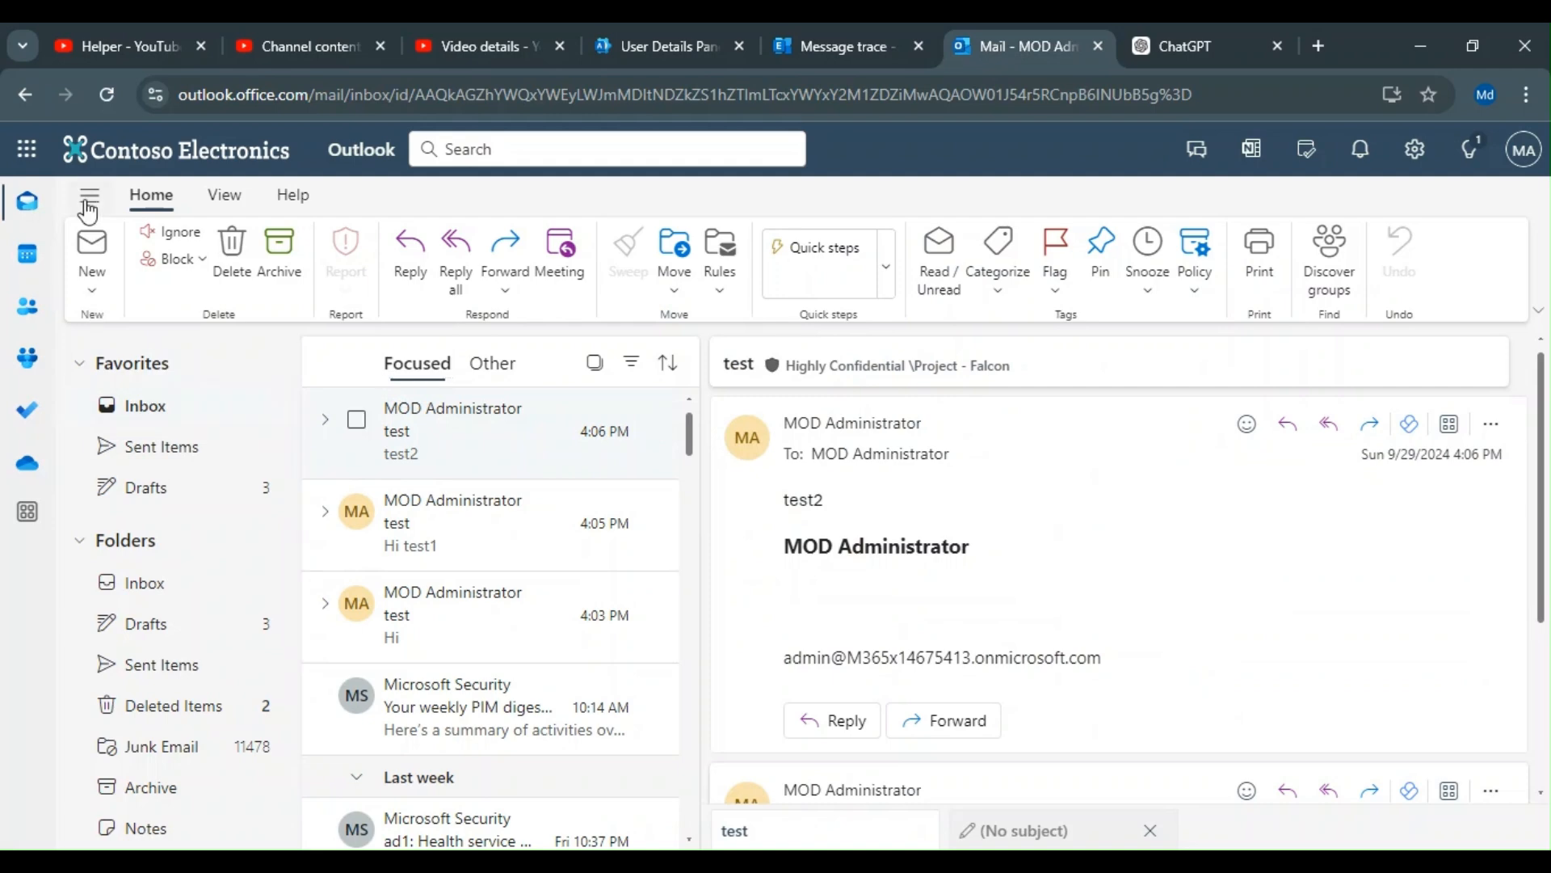
left_click(106, 242)
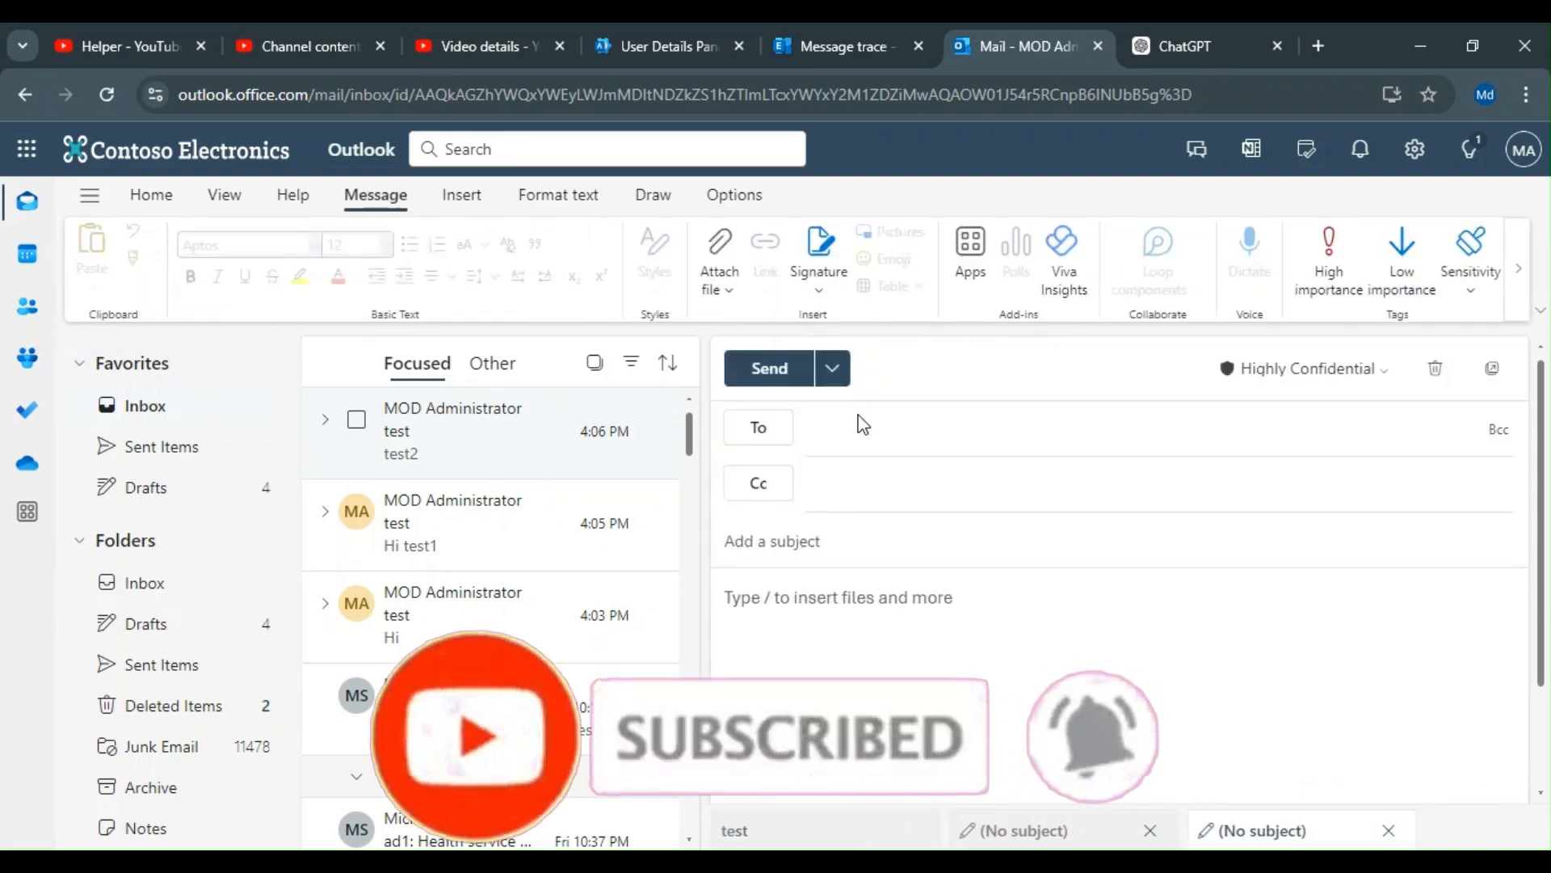
type("mod")
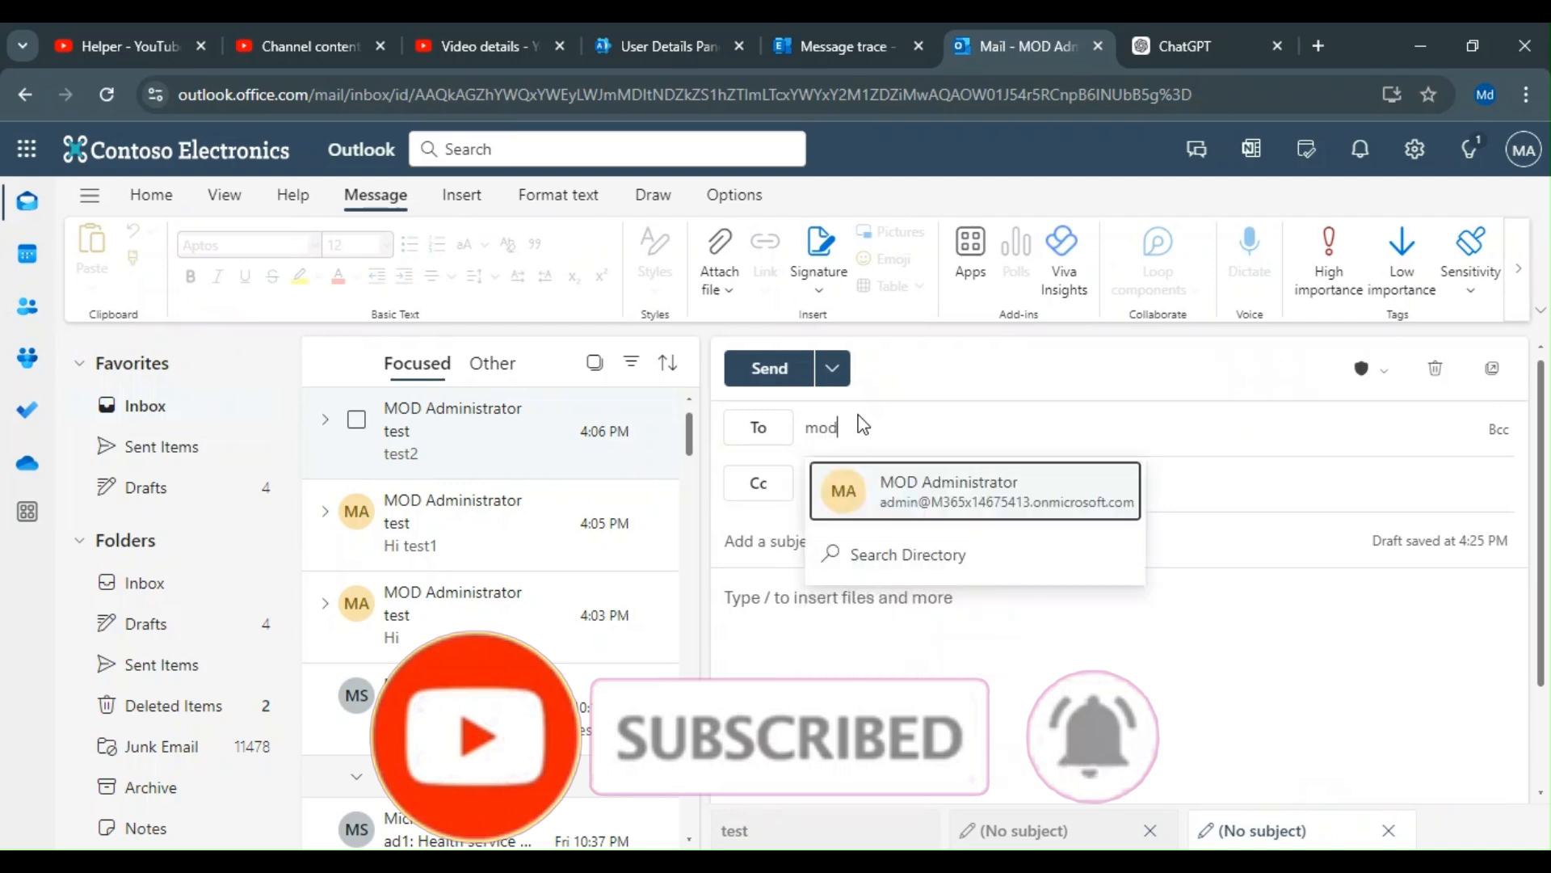
left_click(852, 509)
Give the email the subject "test" and the body text "etstttstststsyjkc", and send it
left_click(817, 527)
type("test")
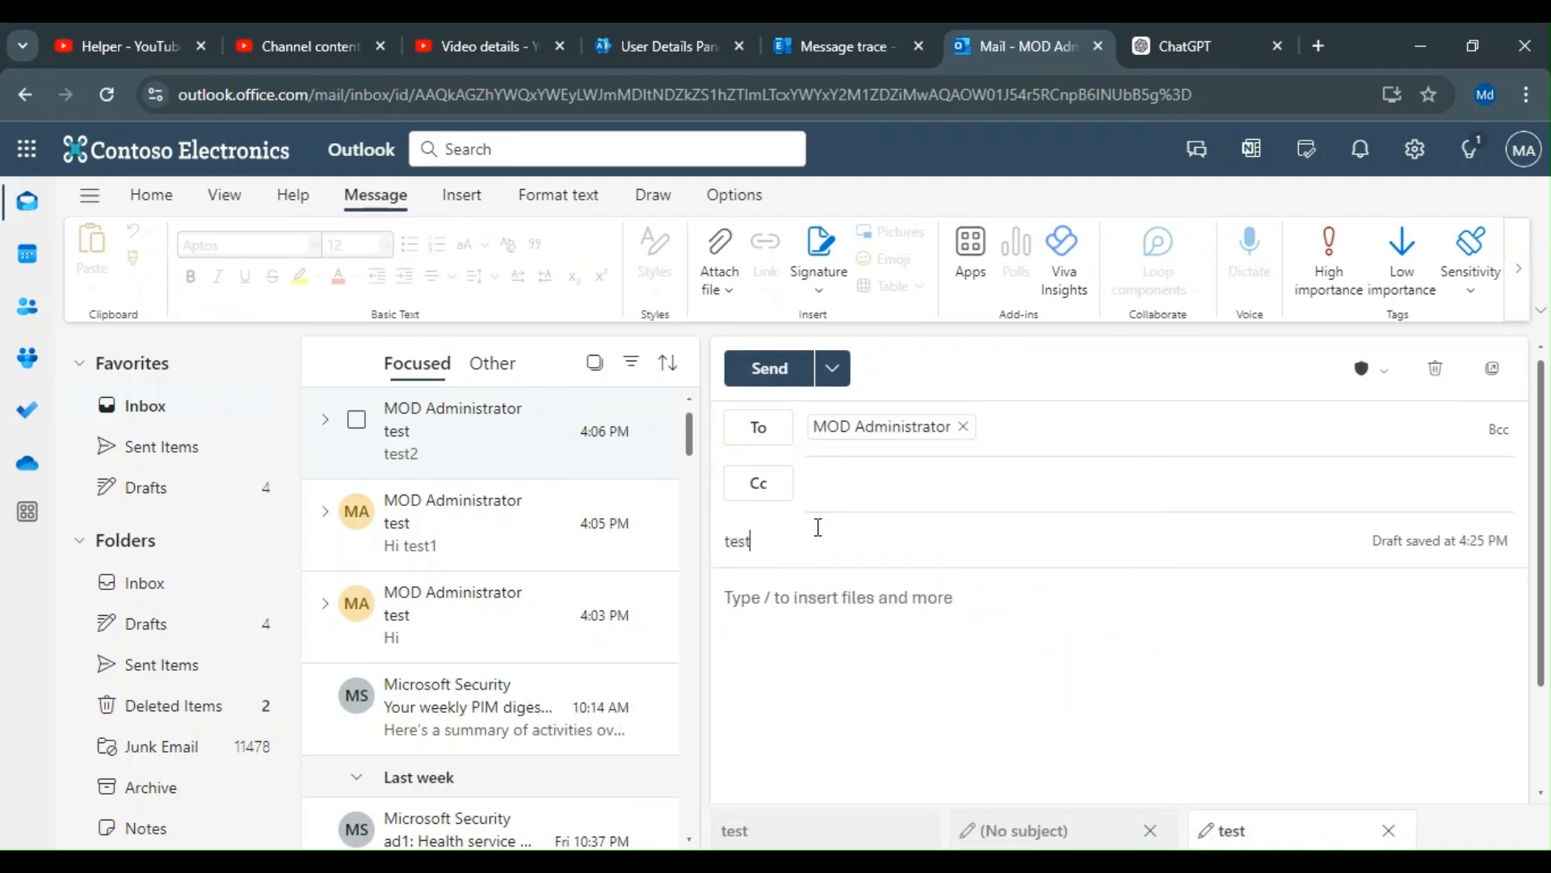
key("Tab")
type("etstttststststsyjkc")
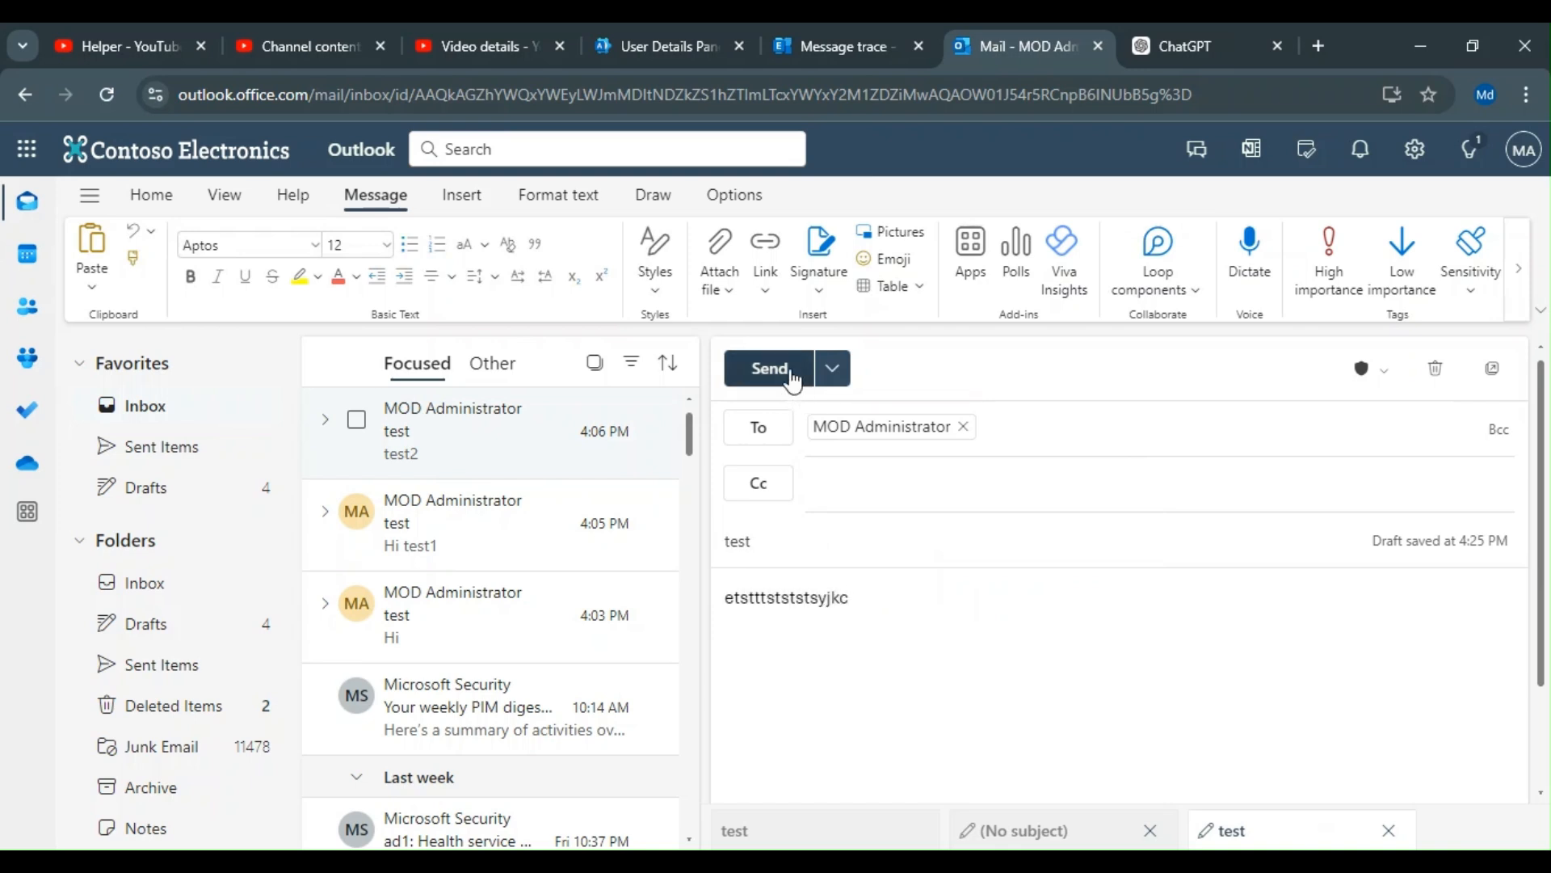
scroll(877, 782, "down", 2)
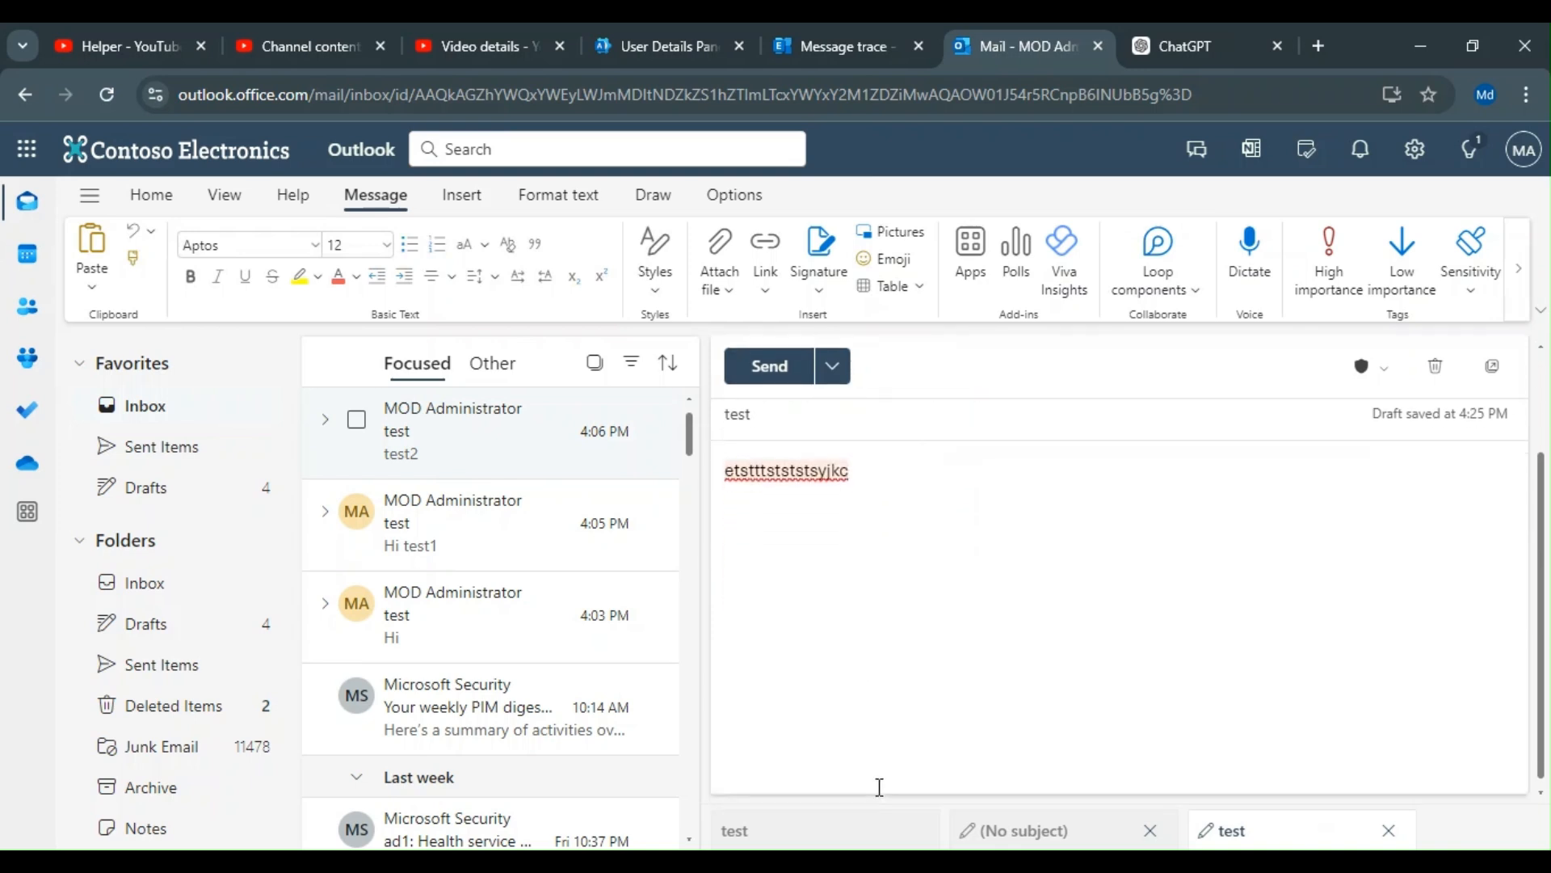
scroll(886, 679, "up", 2)
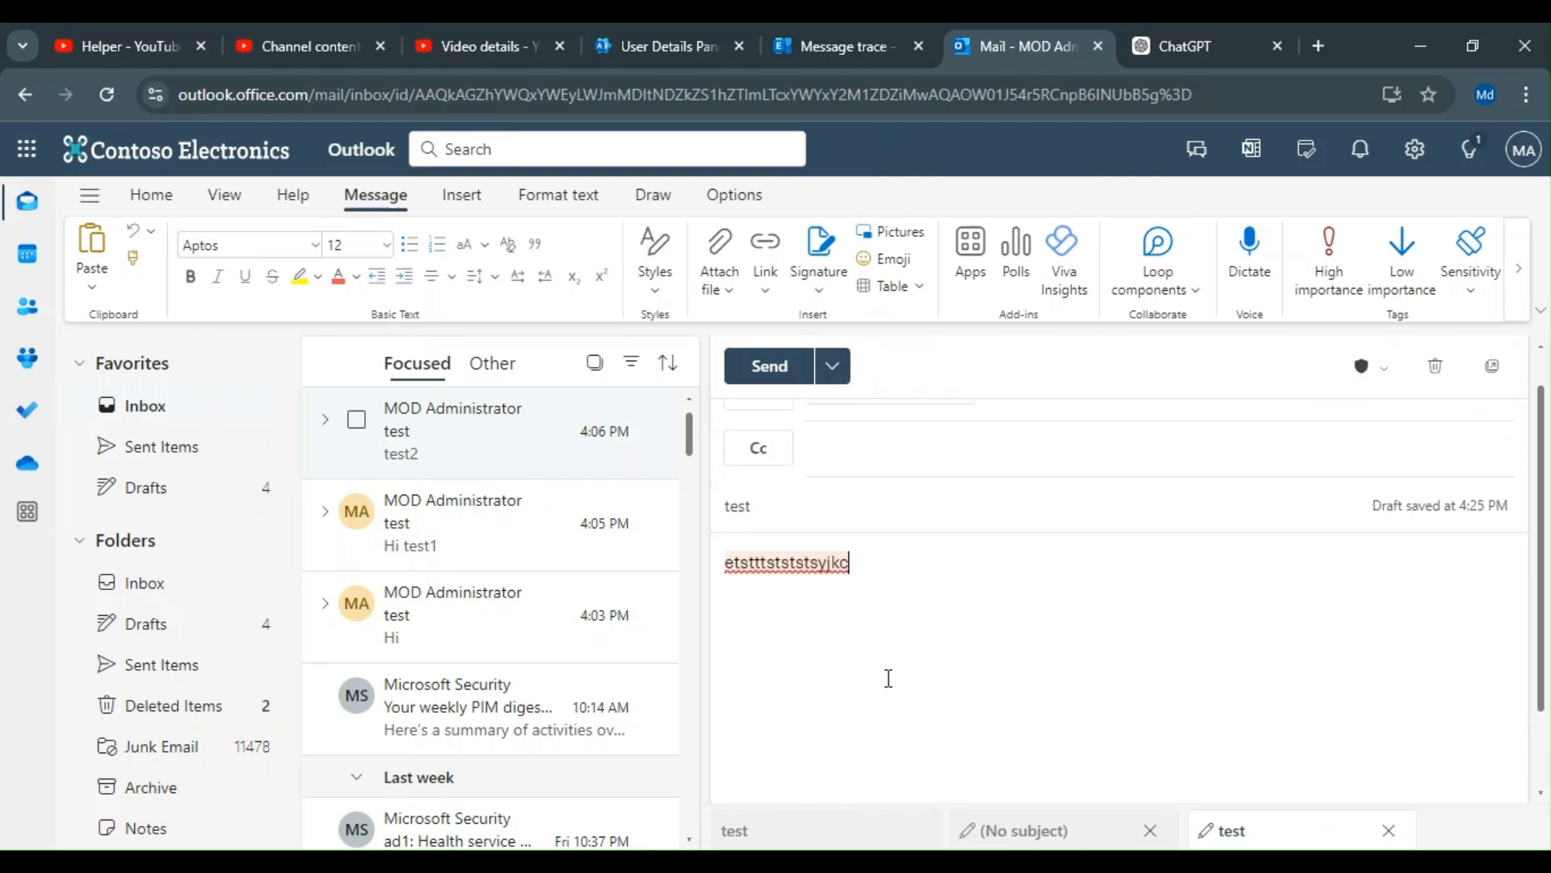
left_click(769, 369)
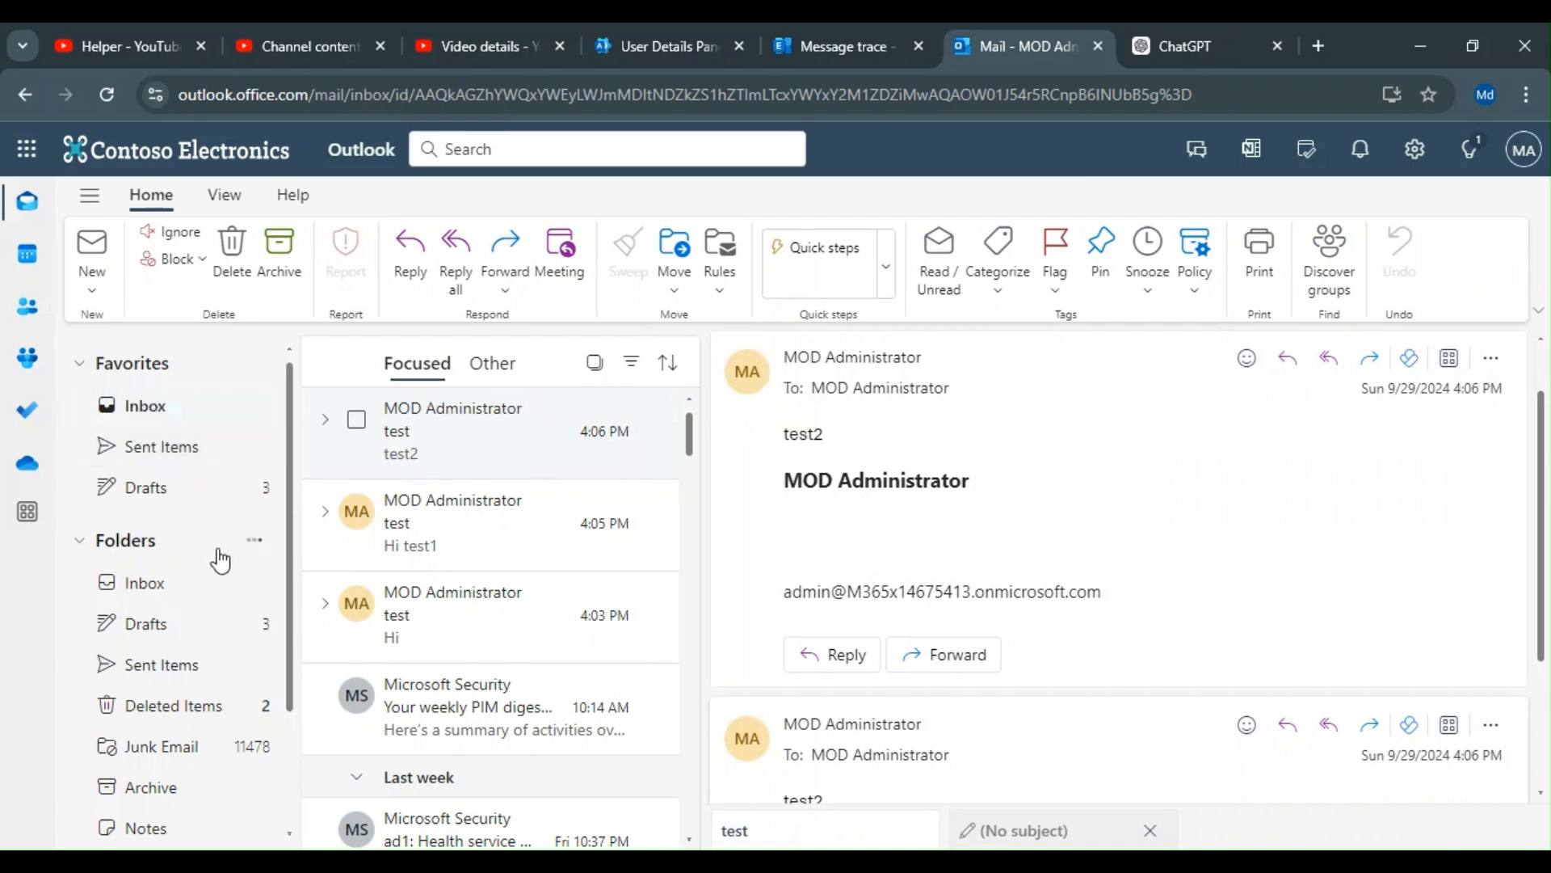
Open the newest inbox message replying to the test email and examine its rejection explanation, error details and message headers
left_click(439, 433)
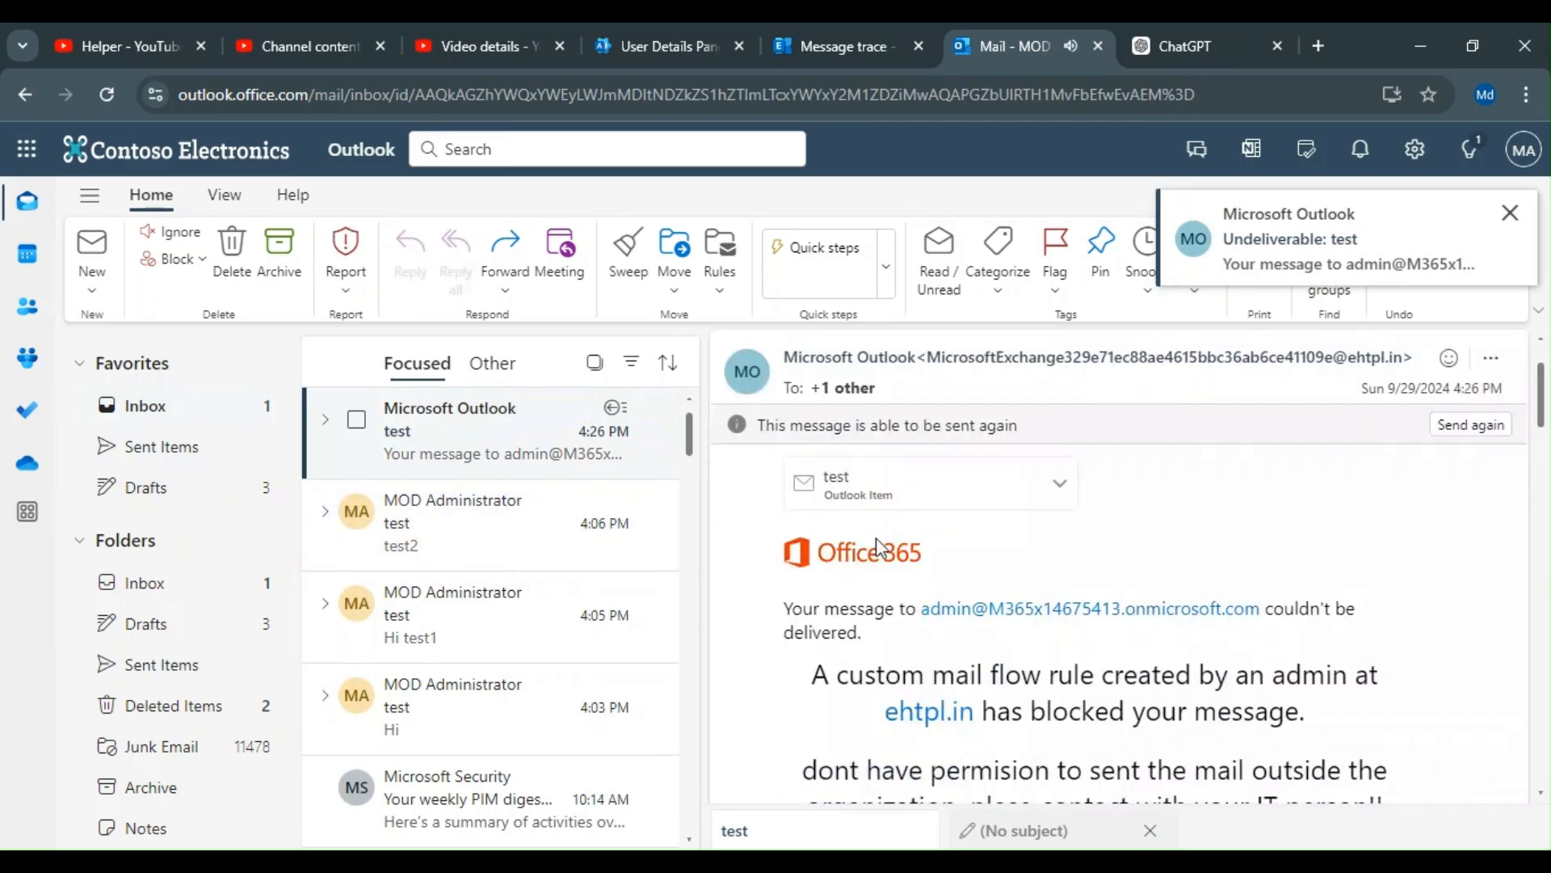
scroll(877, 538, "up", 1)
scroll(877, 538, "down", 5)
scroll(878, 538, "up", 6)
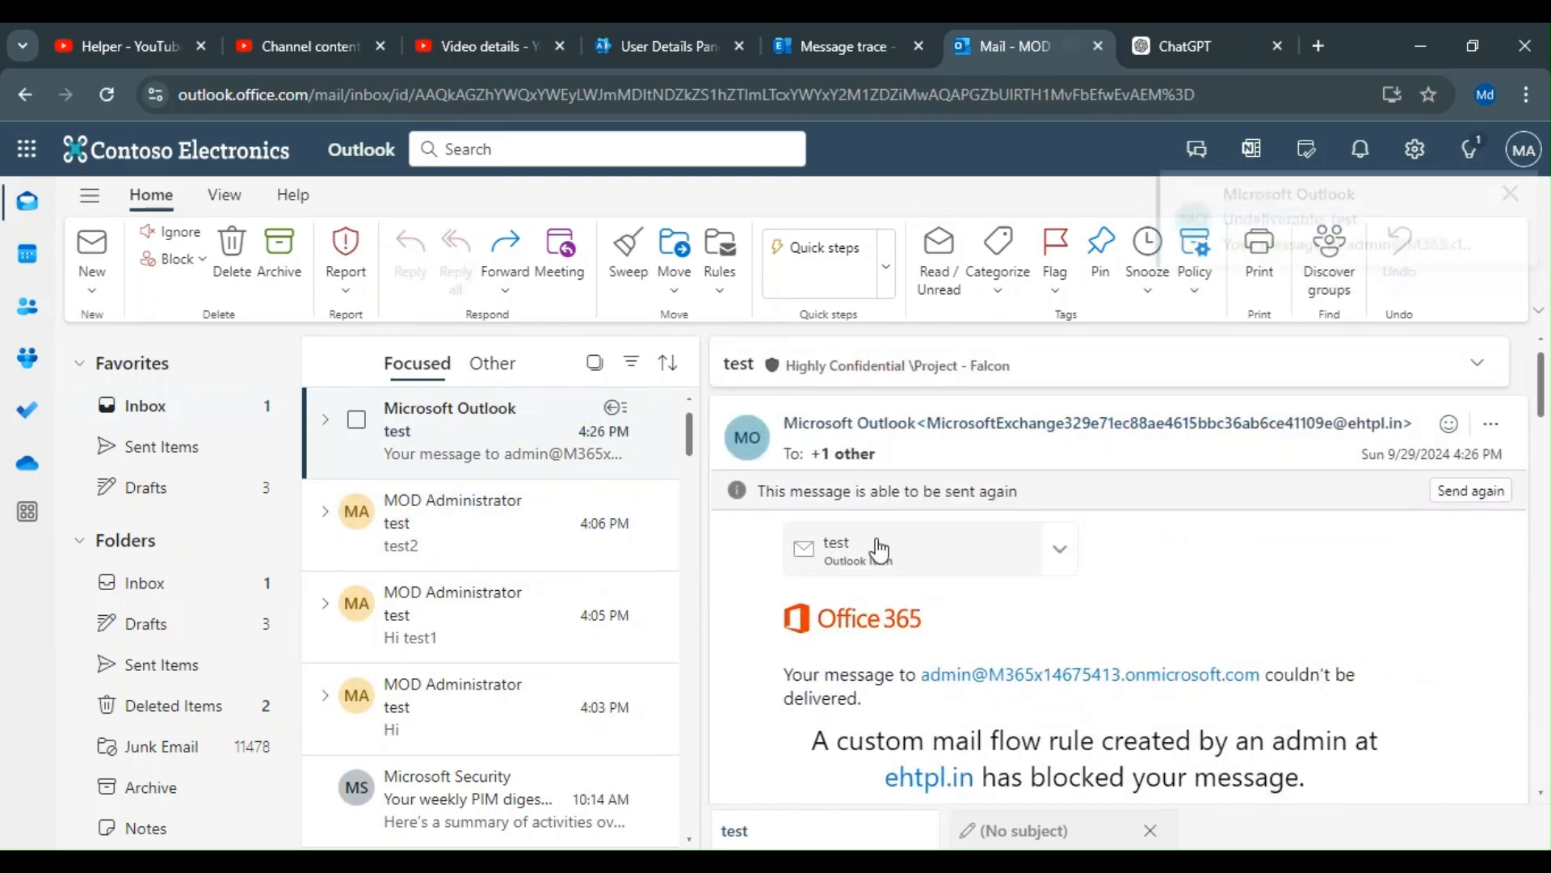
scroll(977, 565, "down", 2)
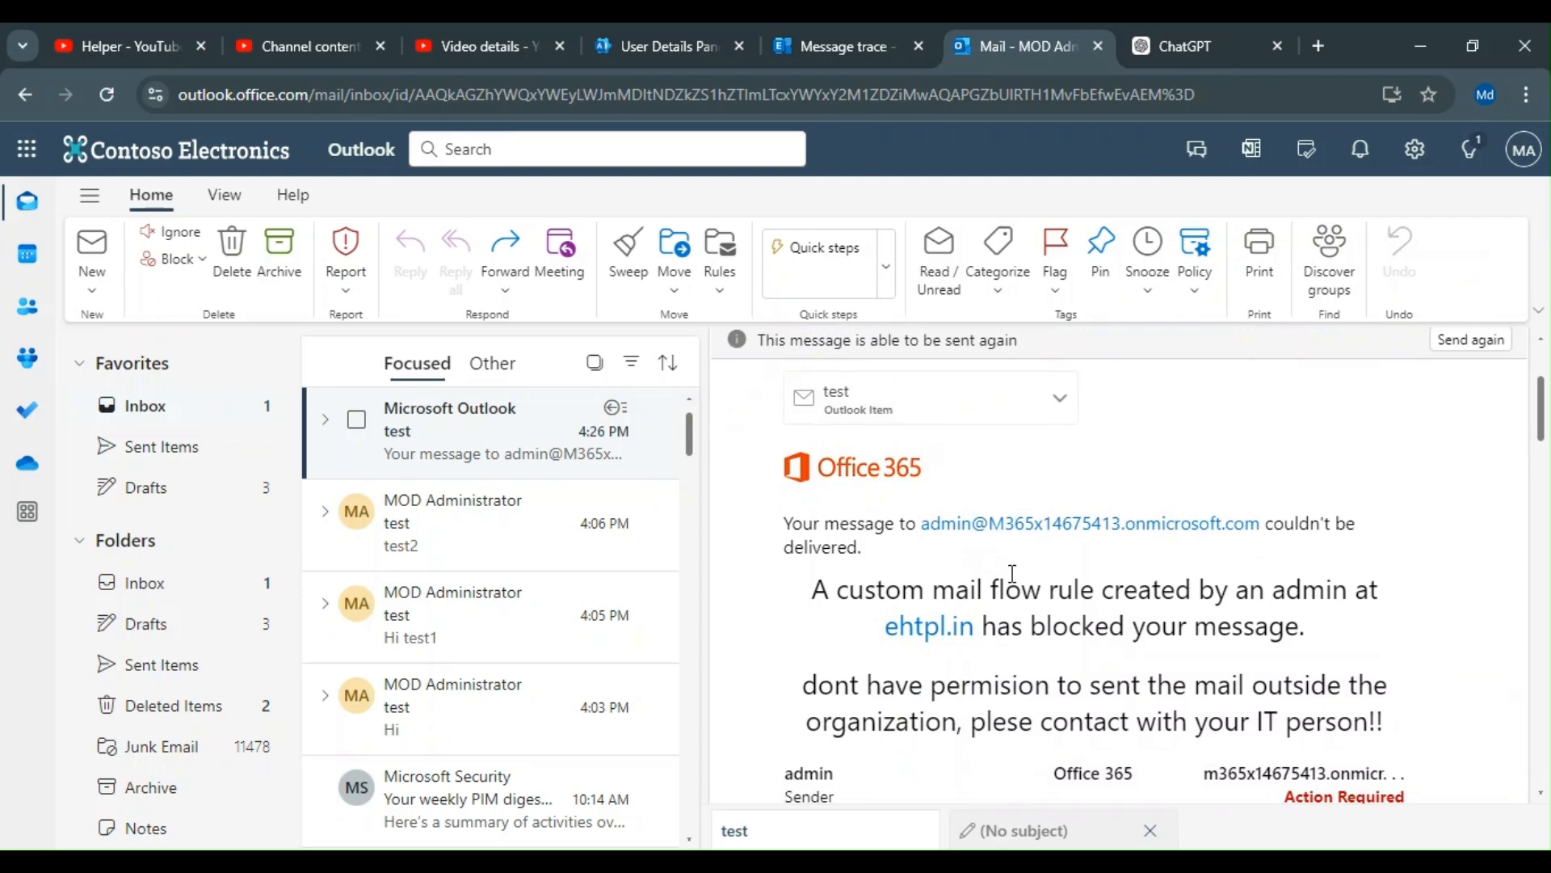
scroll(1013, 572, "down", 4)
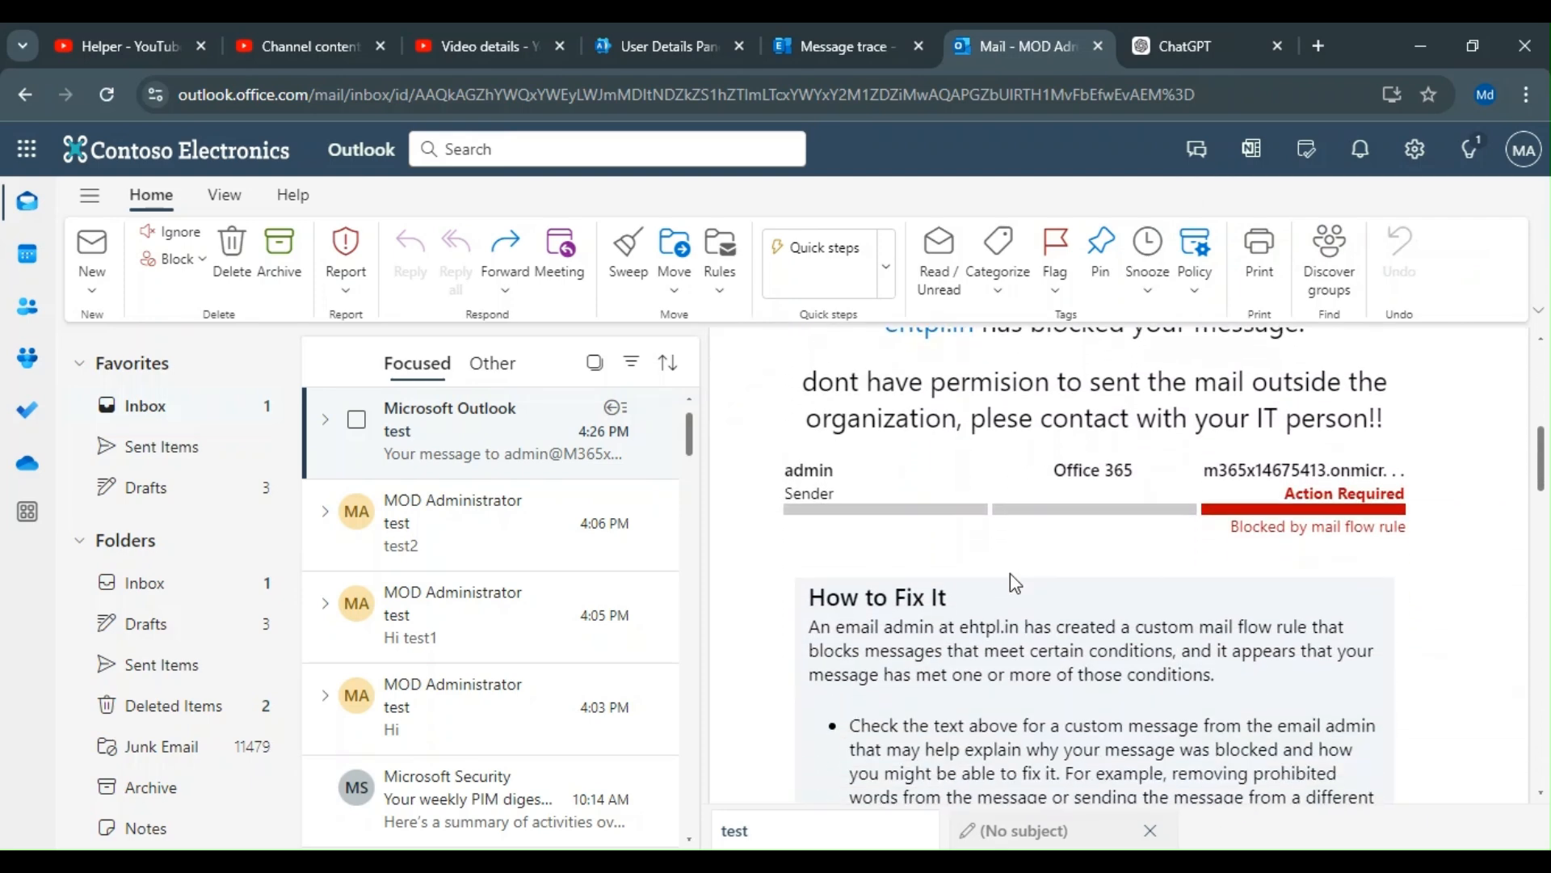
scroll(1010, 573, "down", 2)
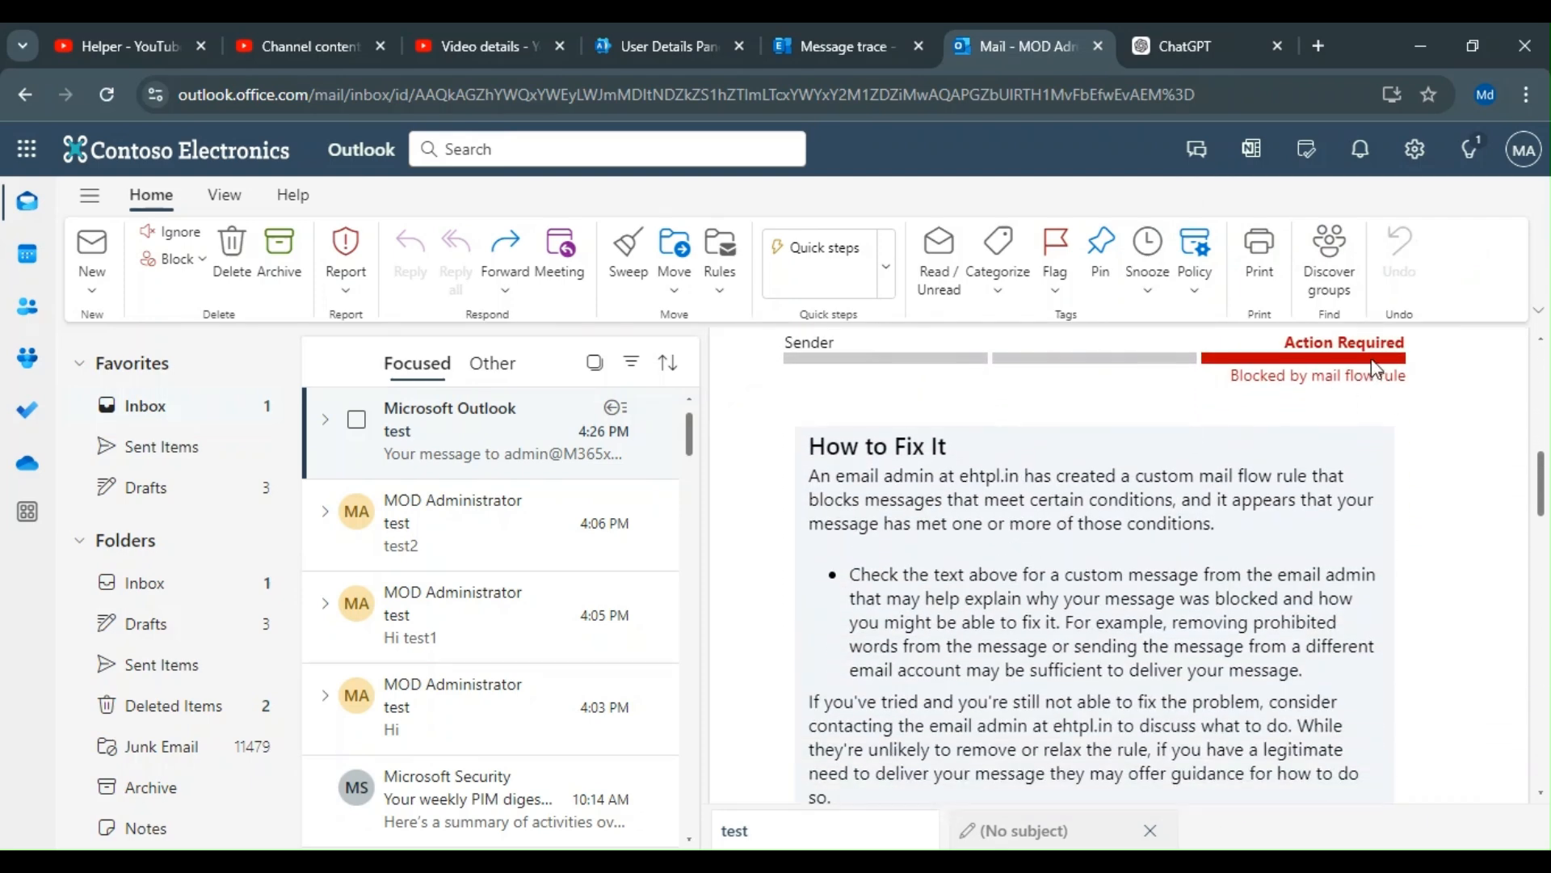
left_click_drag(1410, 376, 1310, 377)
scroll(1108, 565, "down", 10)
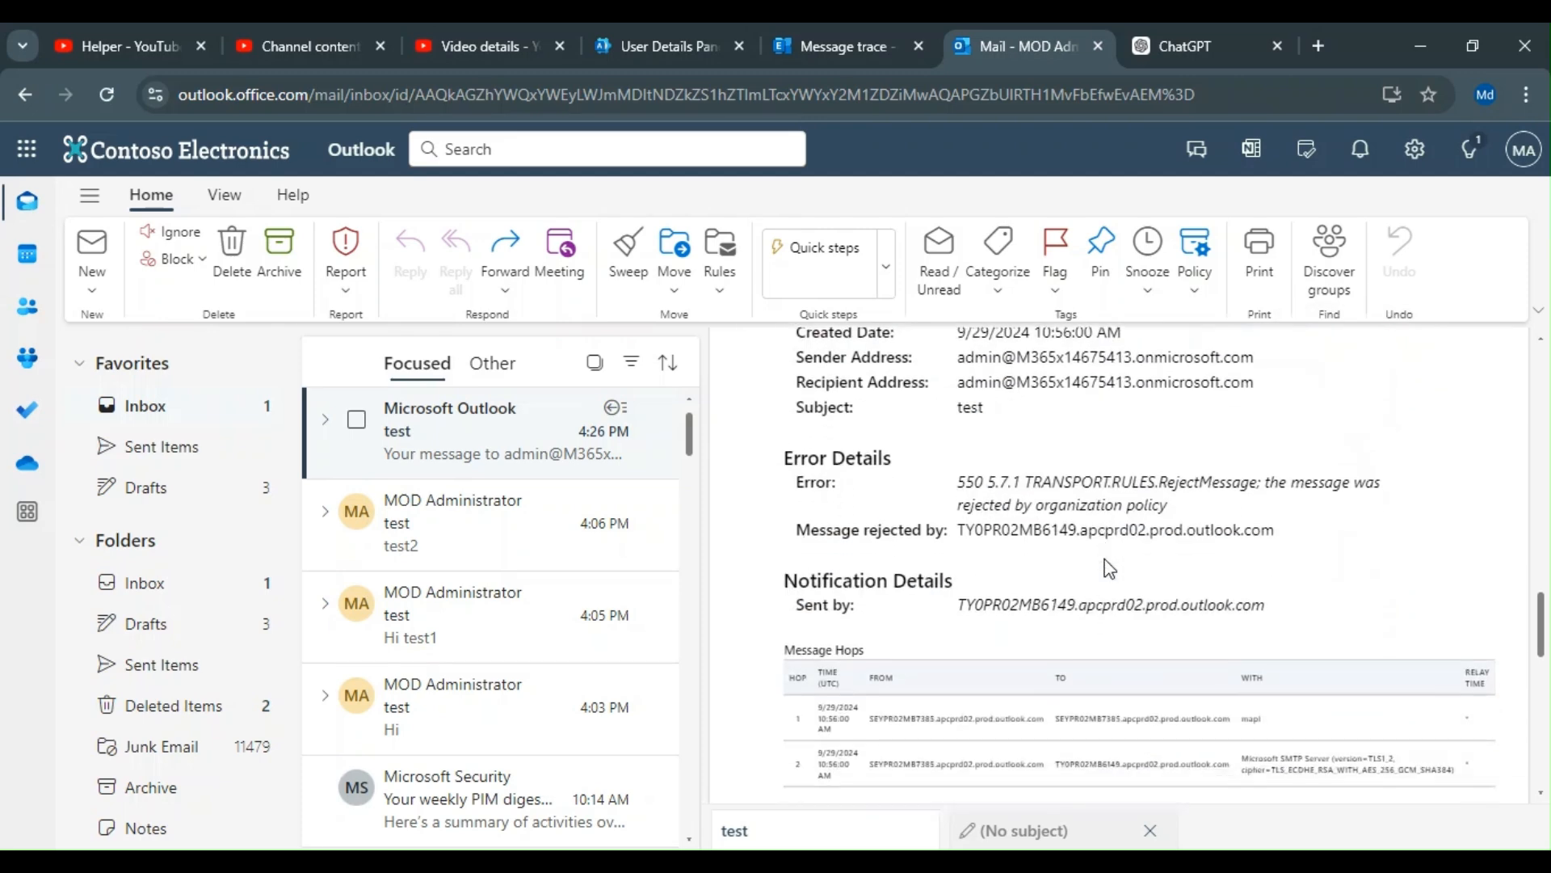
scroll(1108, 568, "down", 10)
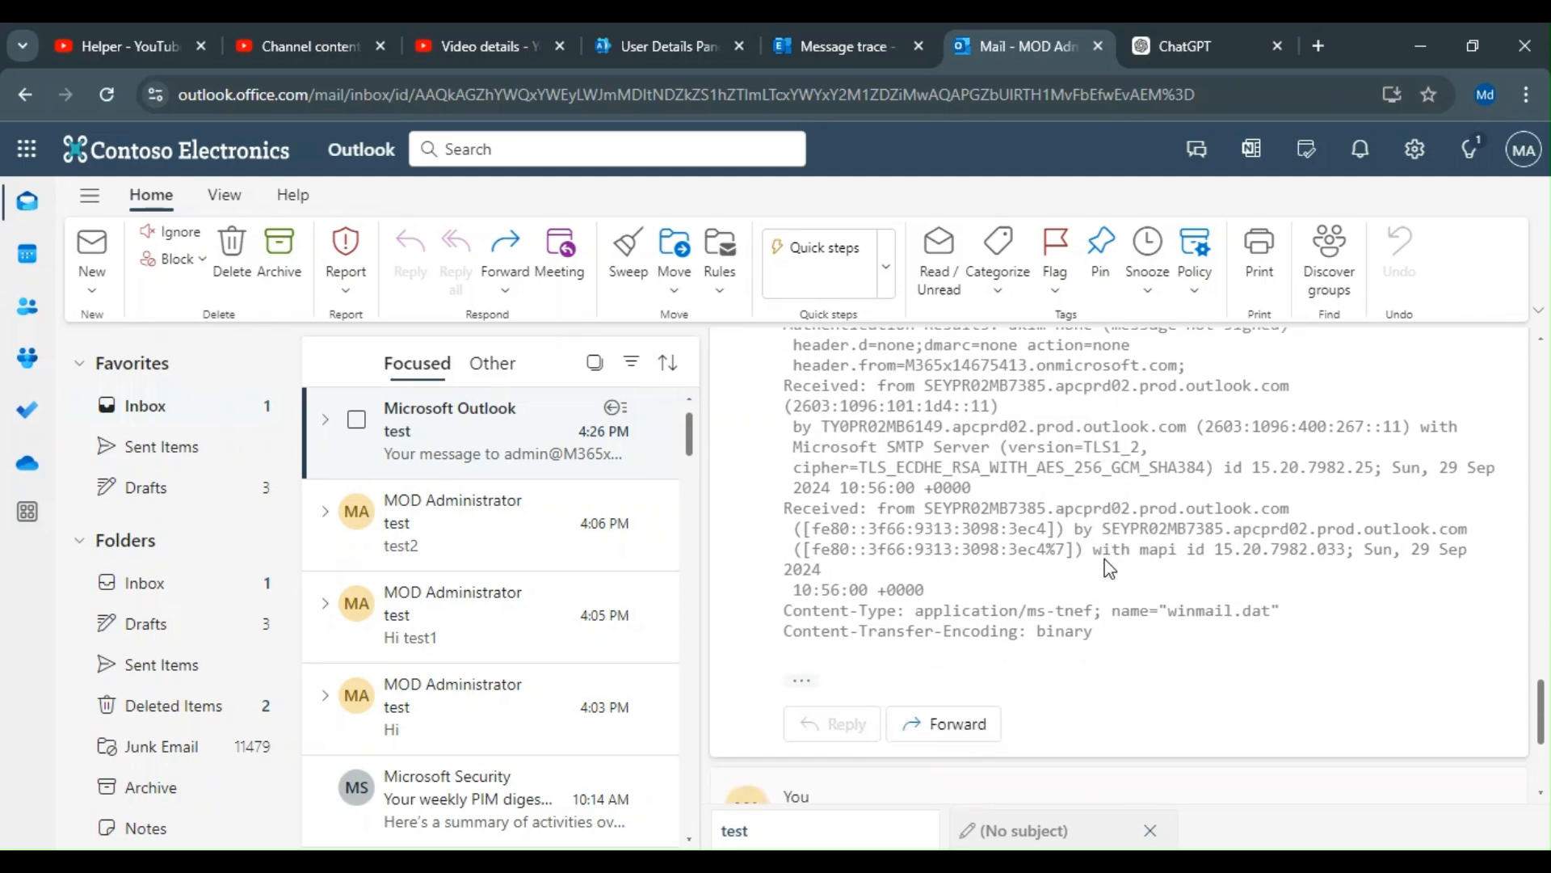
scroll(1109, 568, "up", 20)
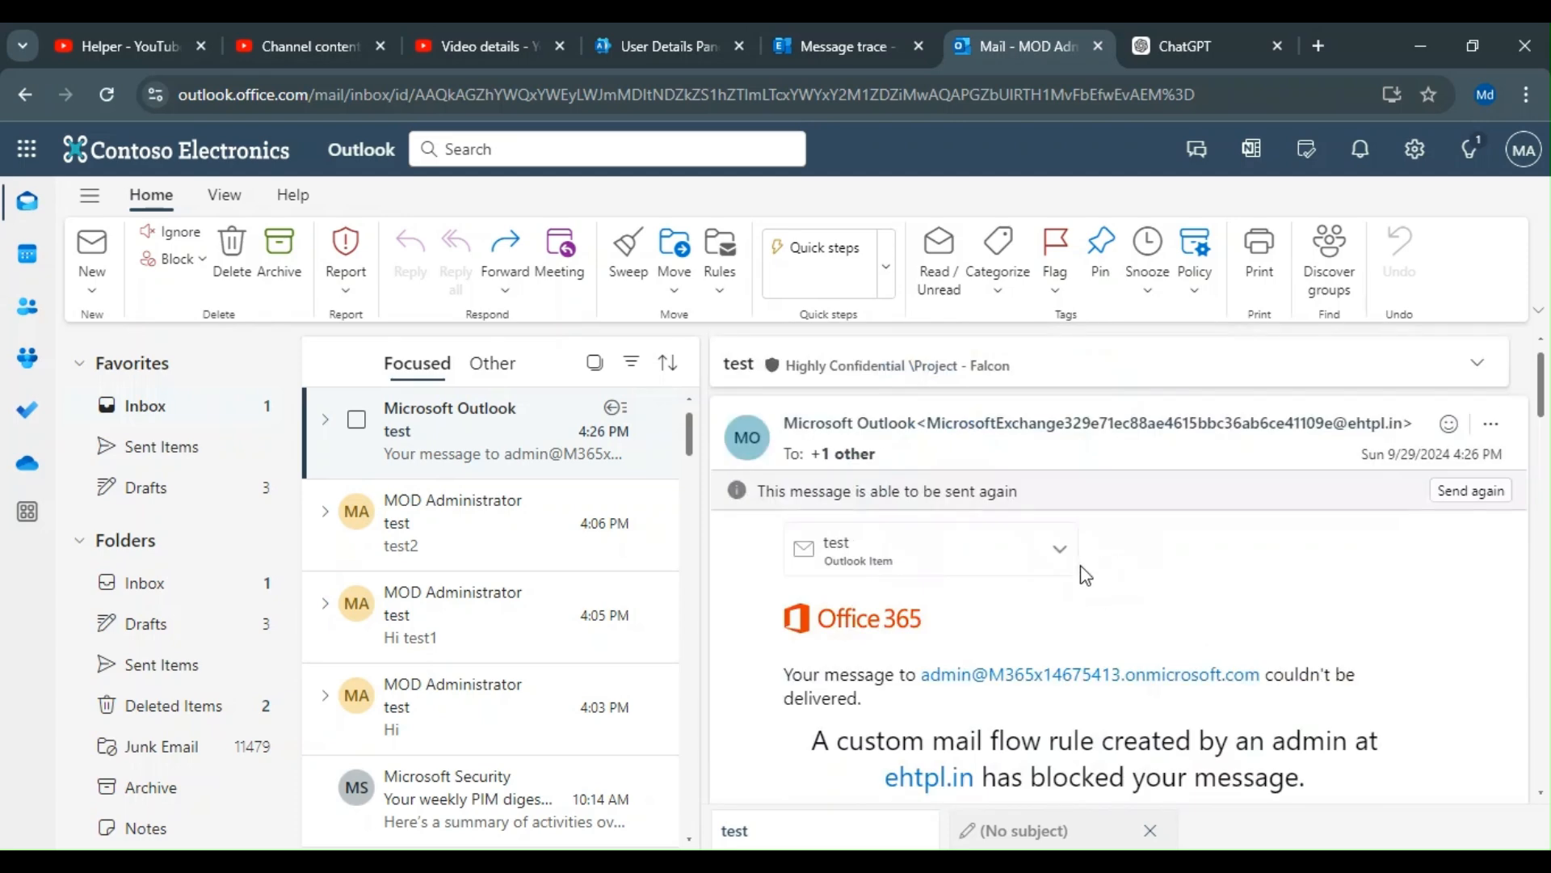
scroll(1275, 580, "down", 4)
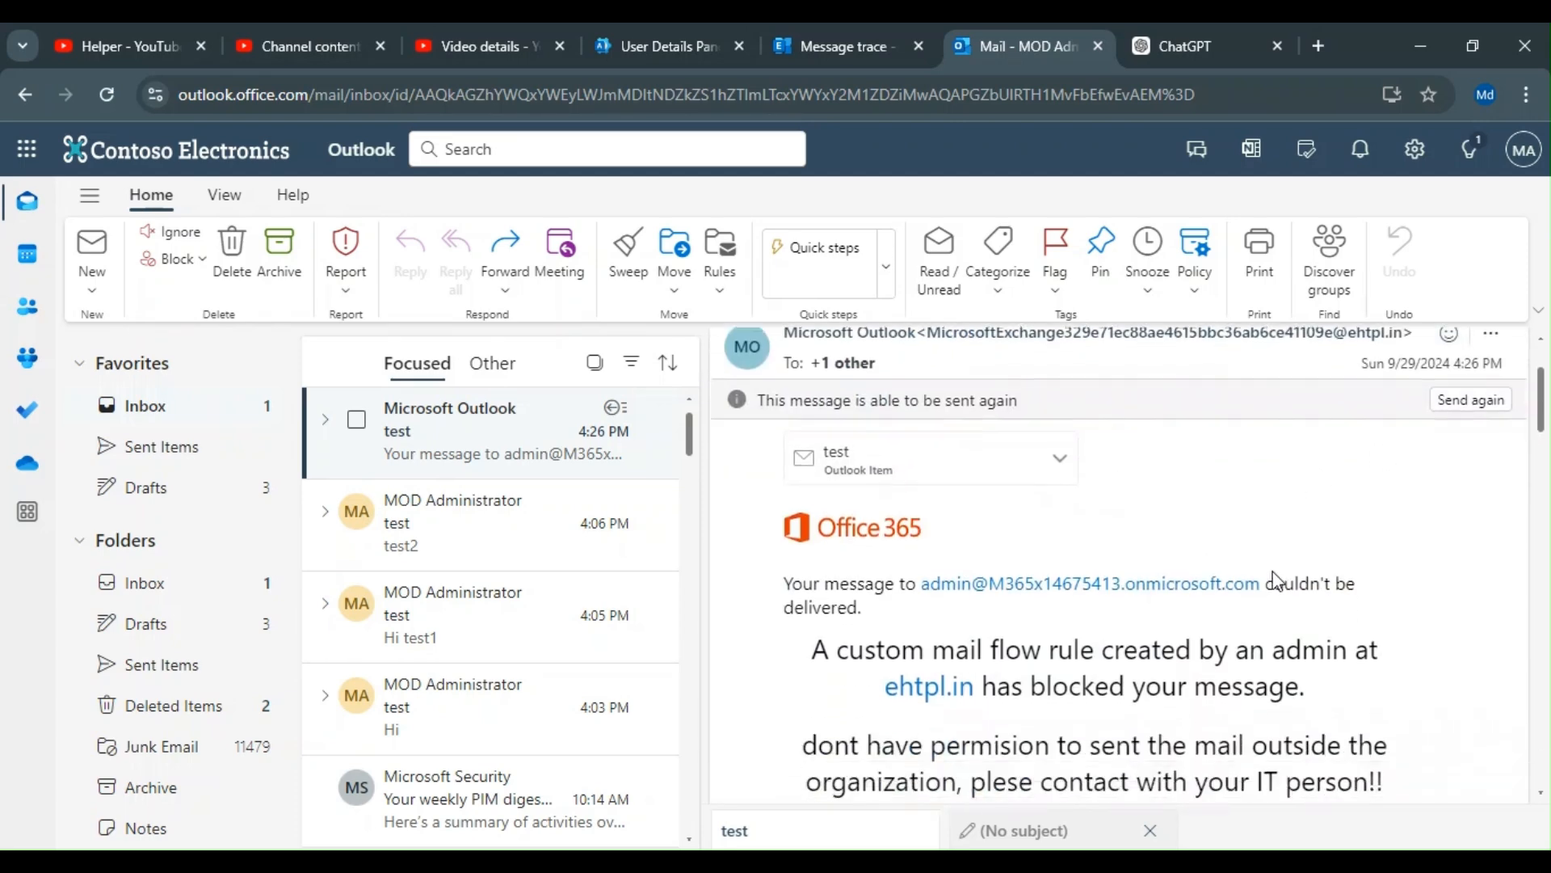
mouse_move(818, 539)
left_mouse_down()
mouse_move(1281, 570)
mouse_move(938, 570)
mouse_move(834, 533)
left_mouse_up()
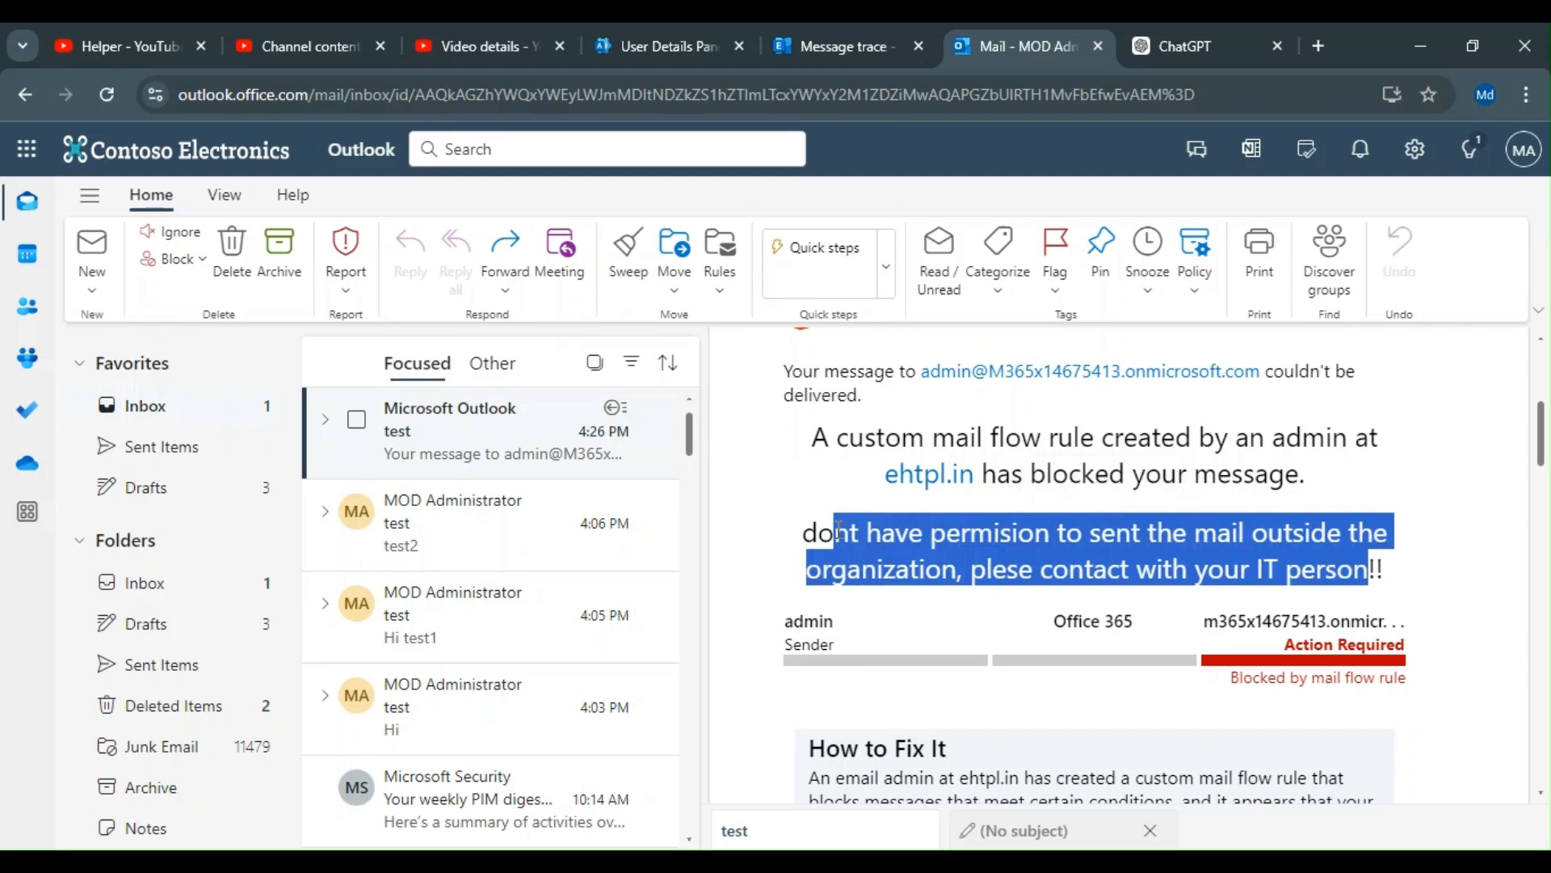
Switch back to the Exchange admin center and open the blocksender rule's conditions for editing
left_click(837, 50)
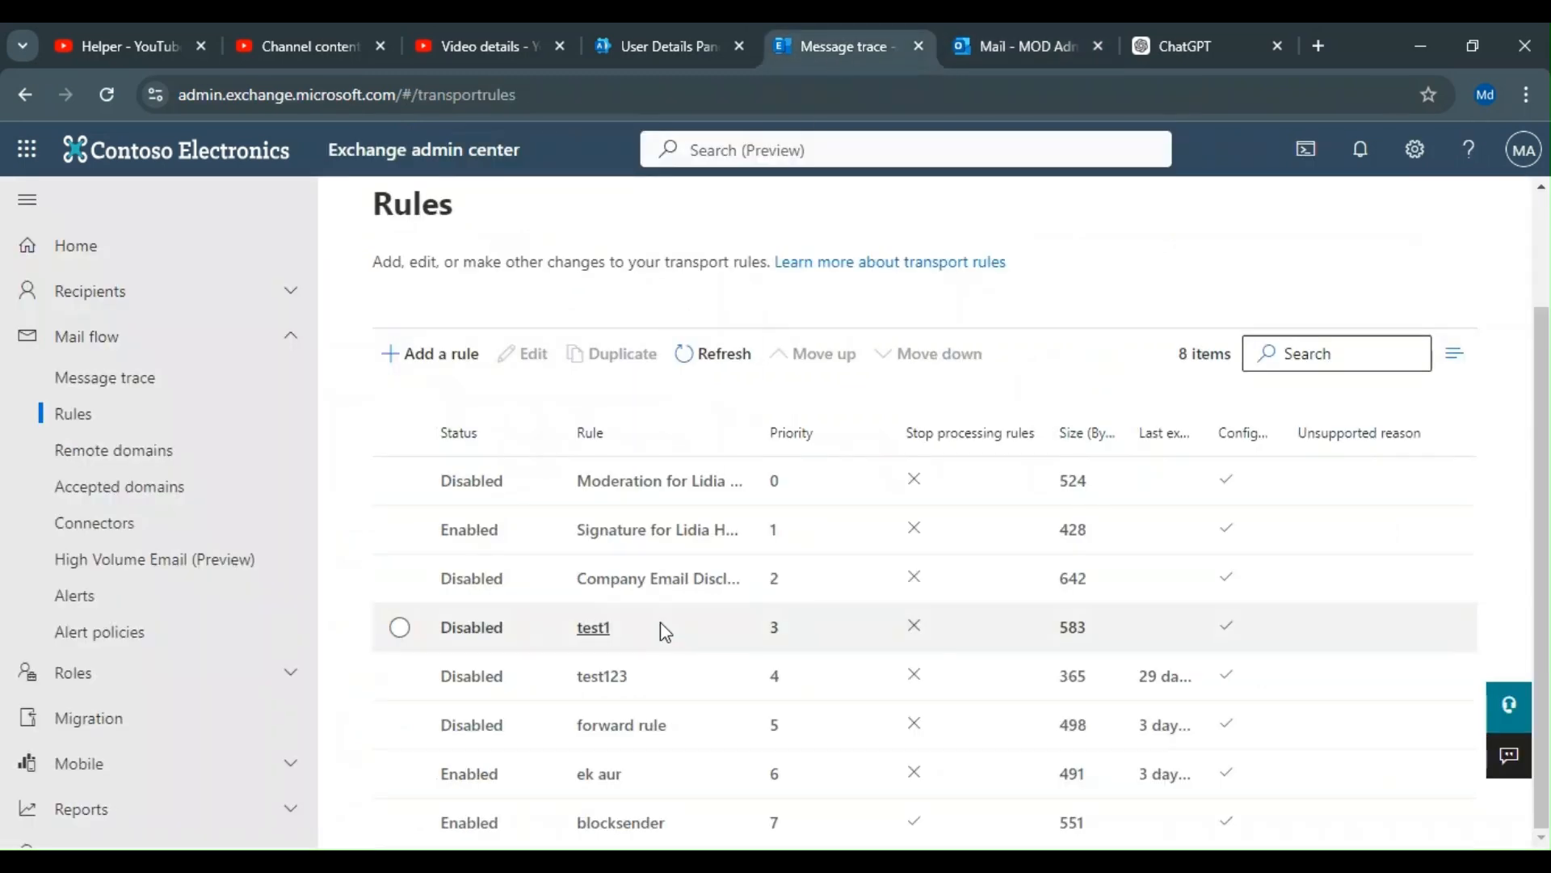
left_click(583, 829)
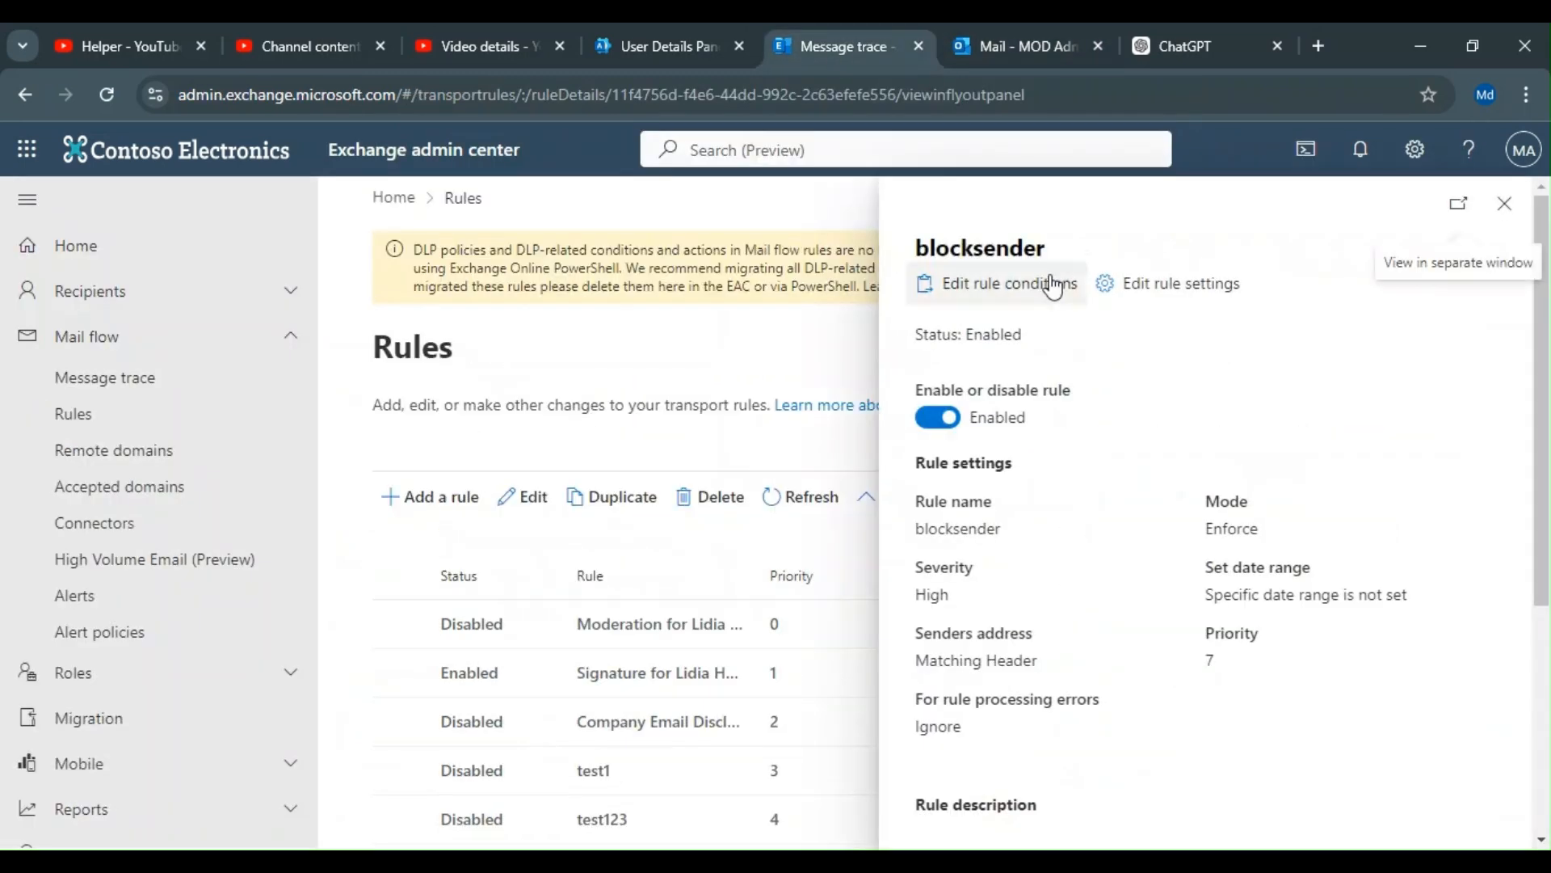
scroll(1037, 691, "down", 5)
scroll(1123, 440, "up", 5)
left_click(1006, 283)
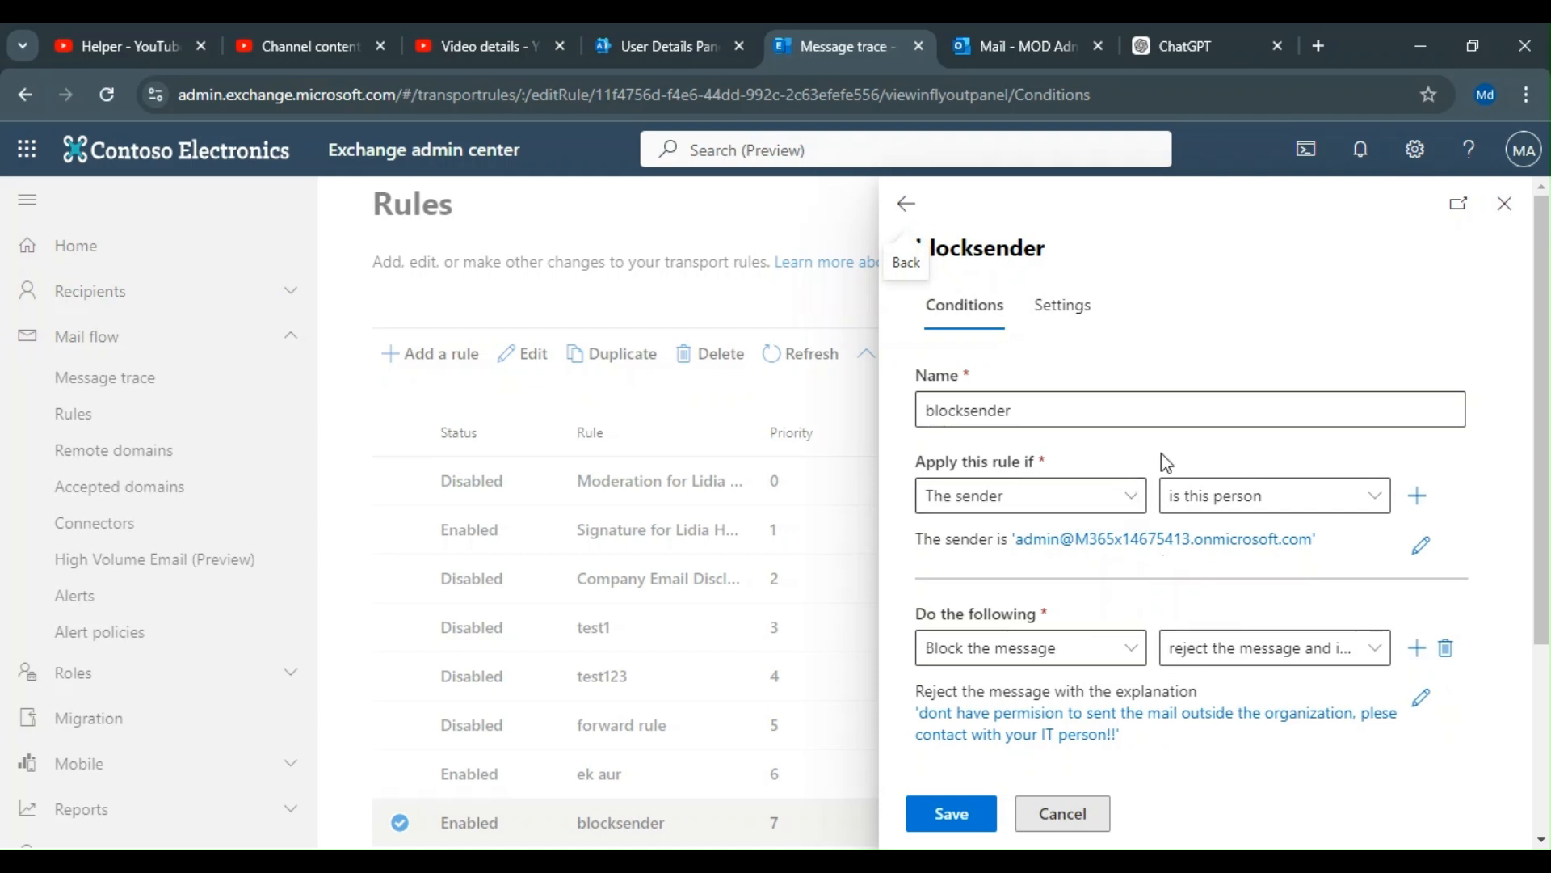
Change the rule's condition to "The recipient" "is external/internal" with the location Outside the organization
left_click(1210, 497)
left_click(1209, 501)
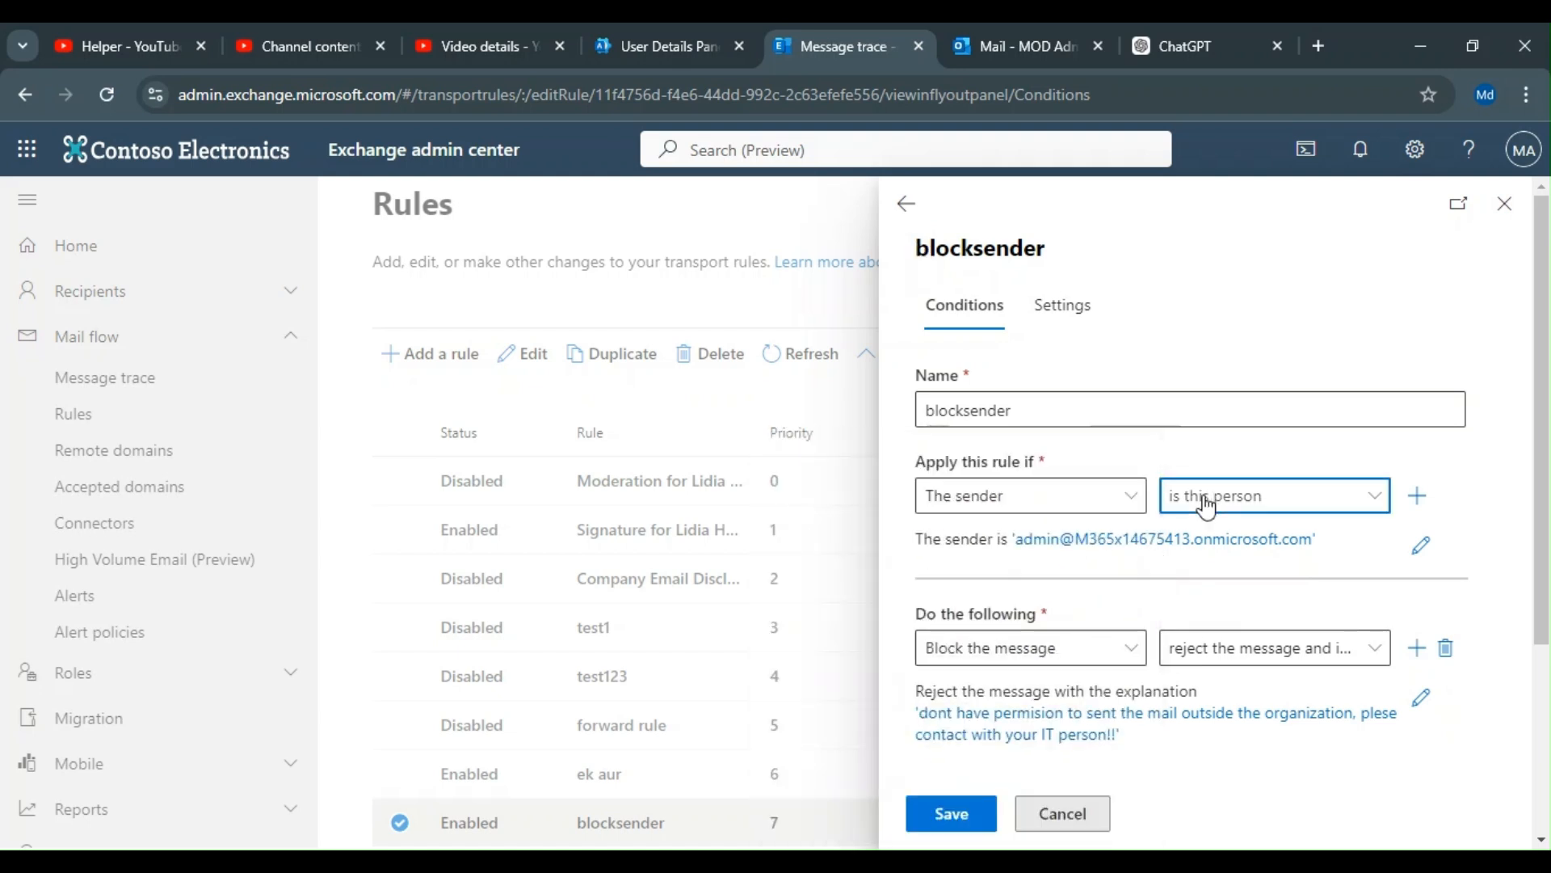
left_click(1098, 502)
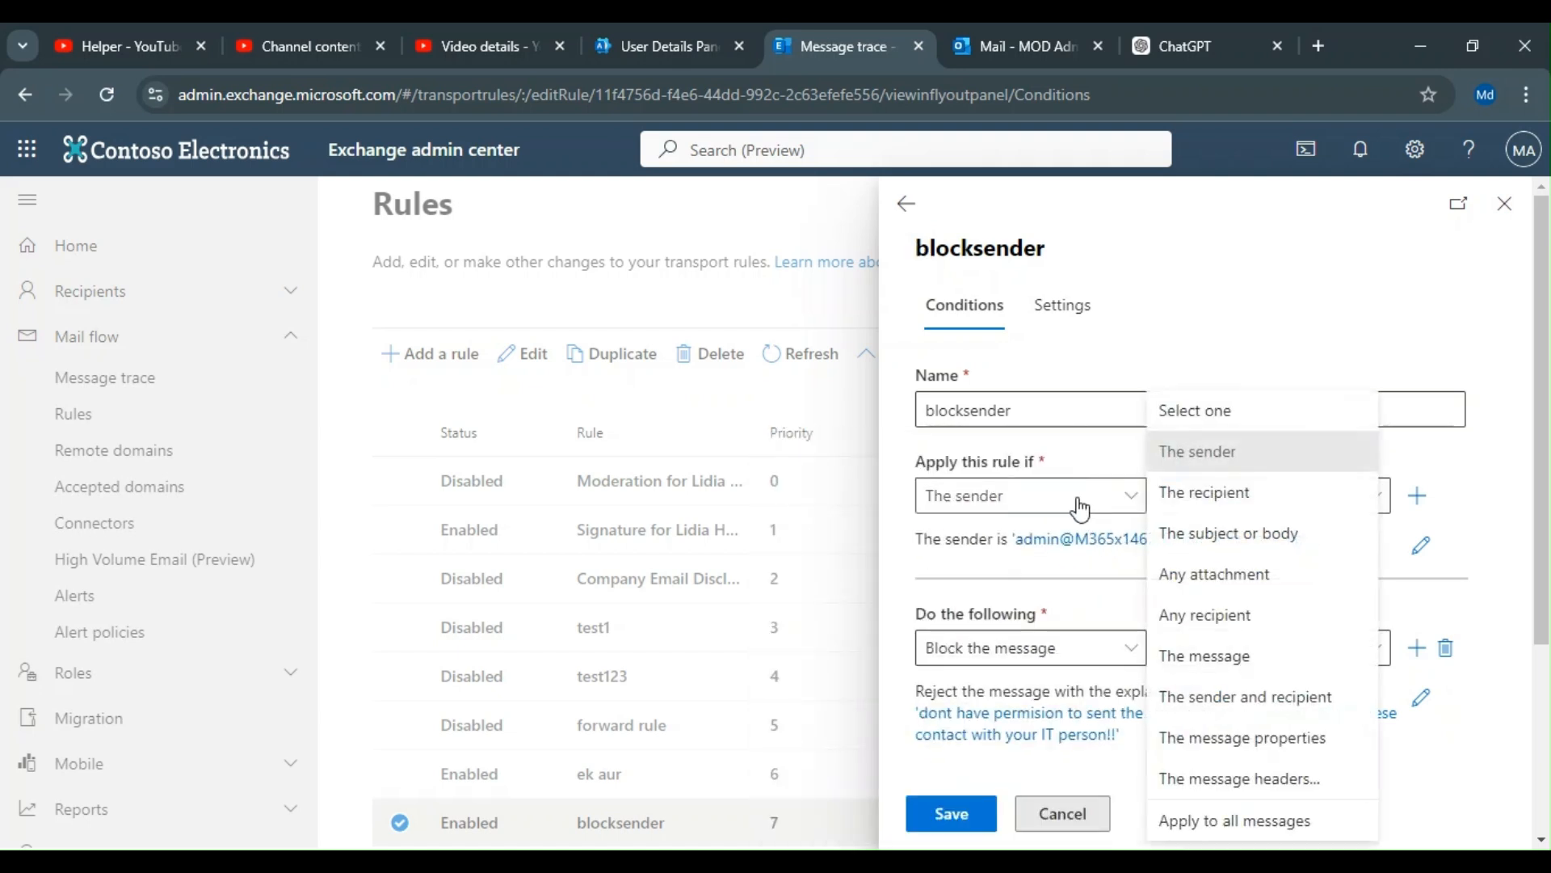
left_click(1188, 501)
left_click(1203, 496)
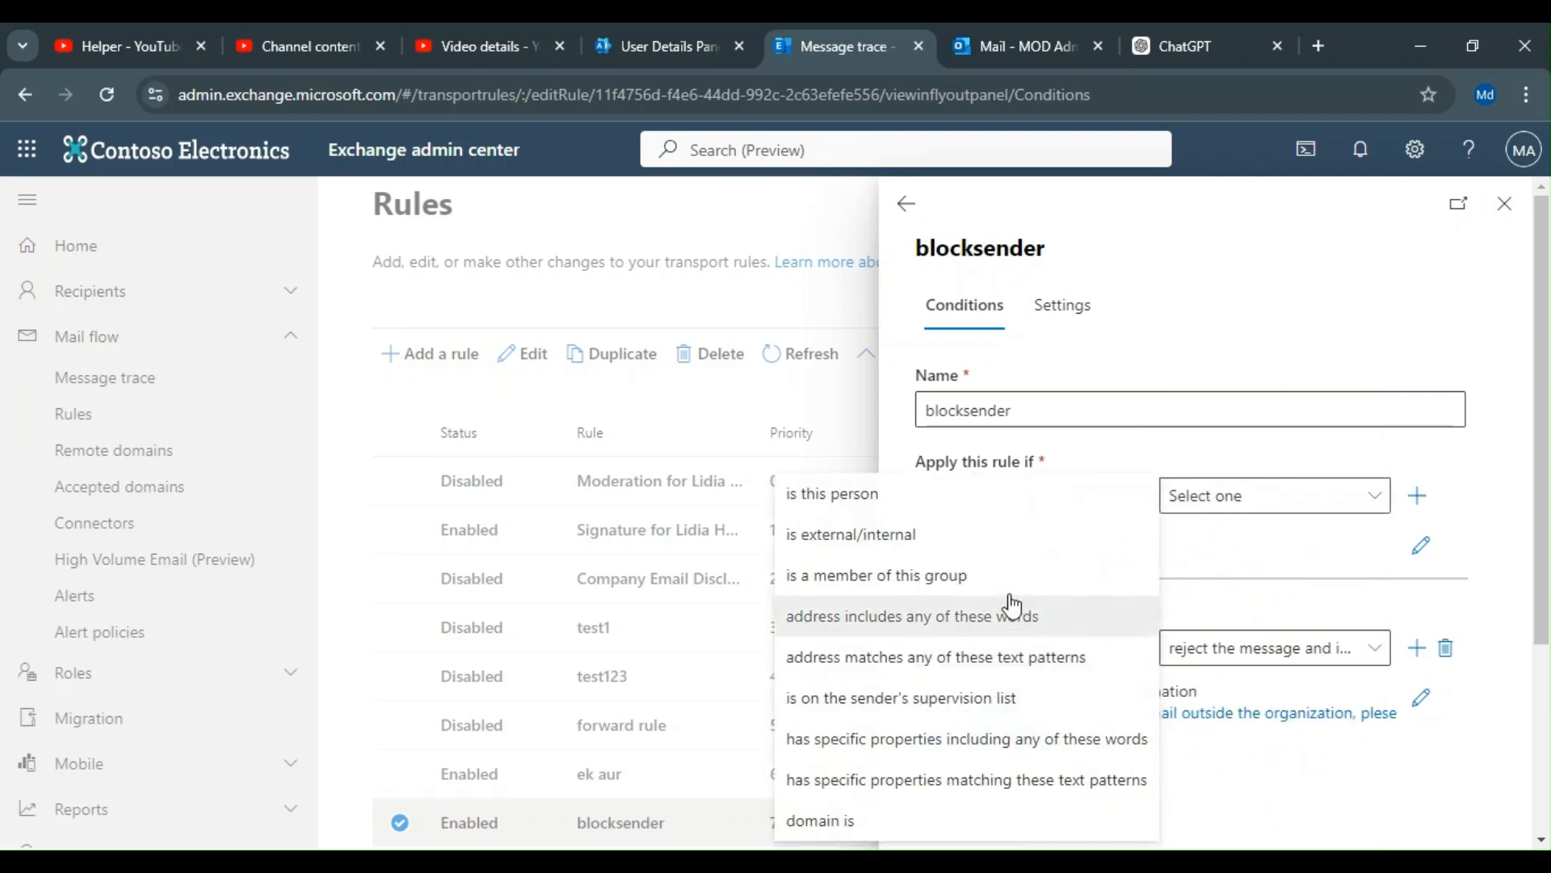
left_click(958, 554)
left_click(1153, 312)
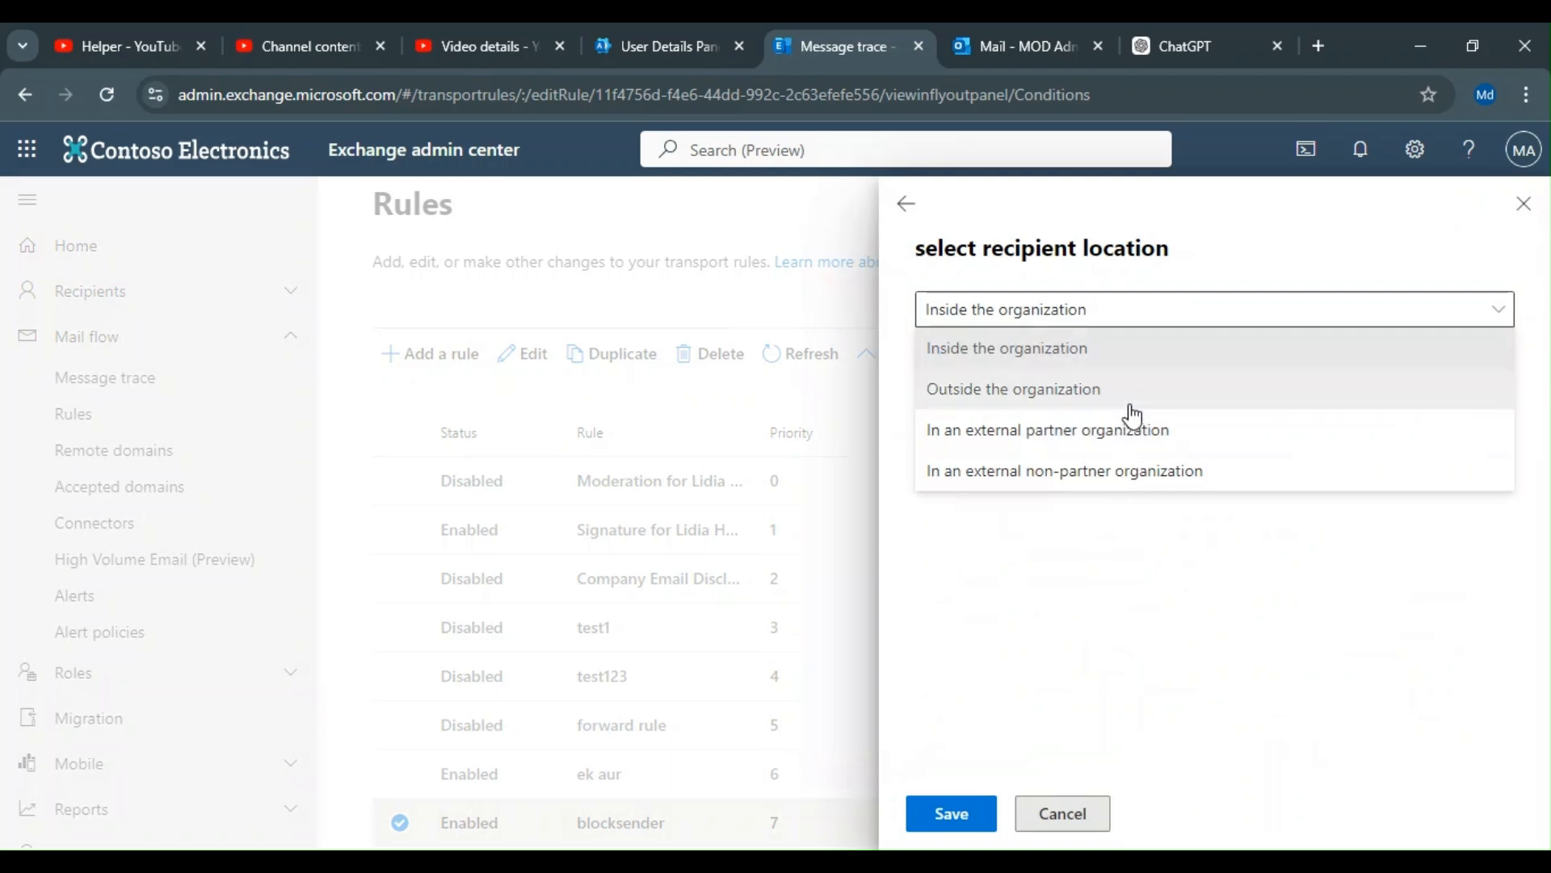
left_click(1129, 398)
left_click(987, 816)
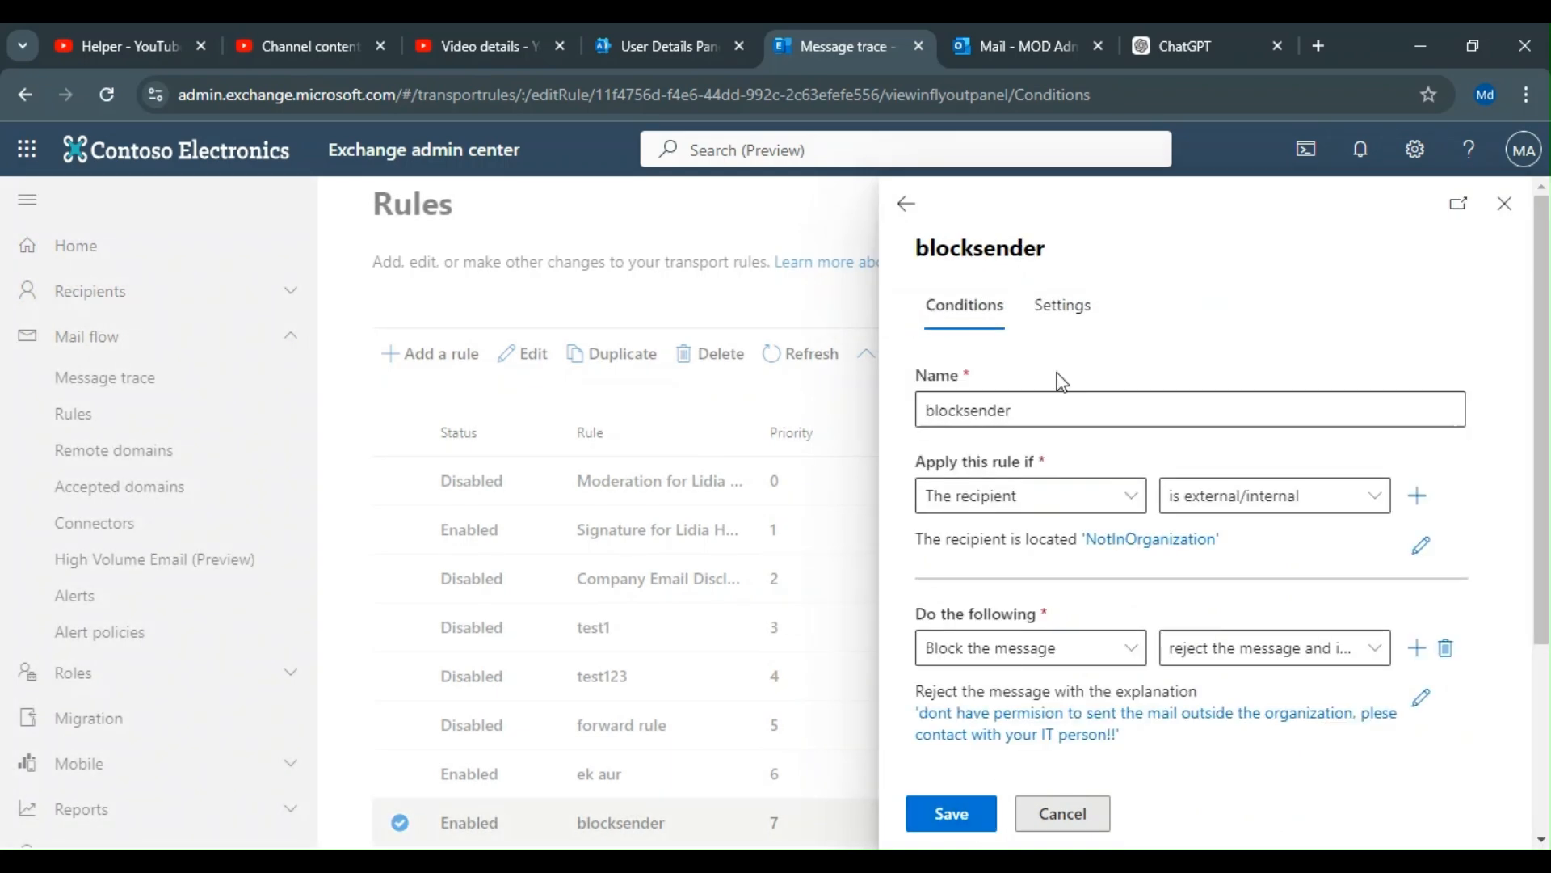
Save the blocksender rule's changed conditions, close its editing pane and end on the Rules list
left_click(979, 823)
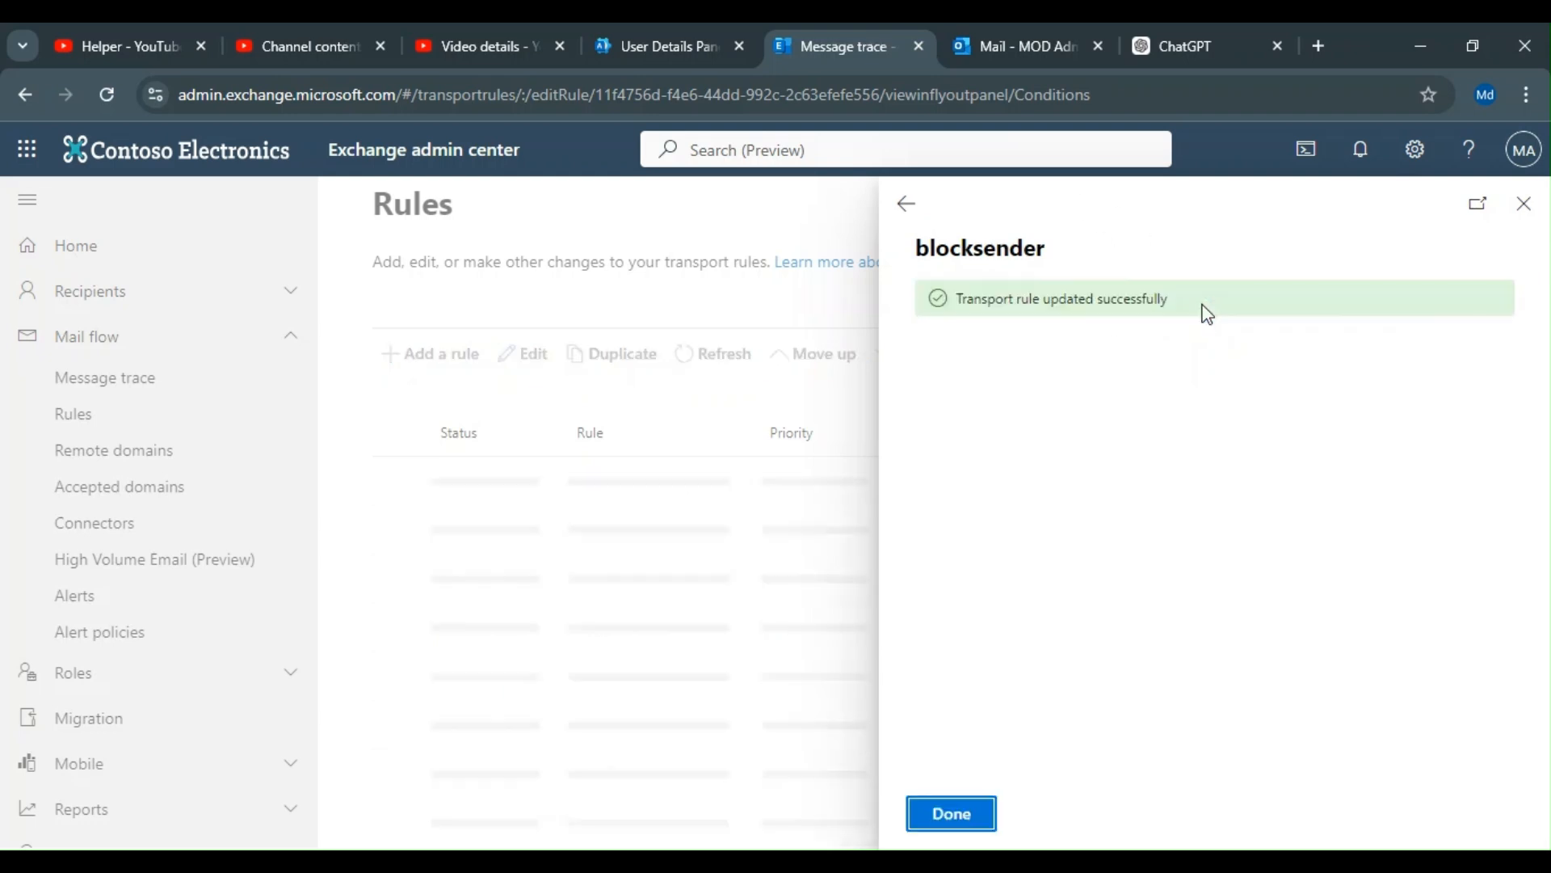
left_click(906, 223)
left_click(1036, 31)
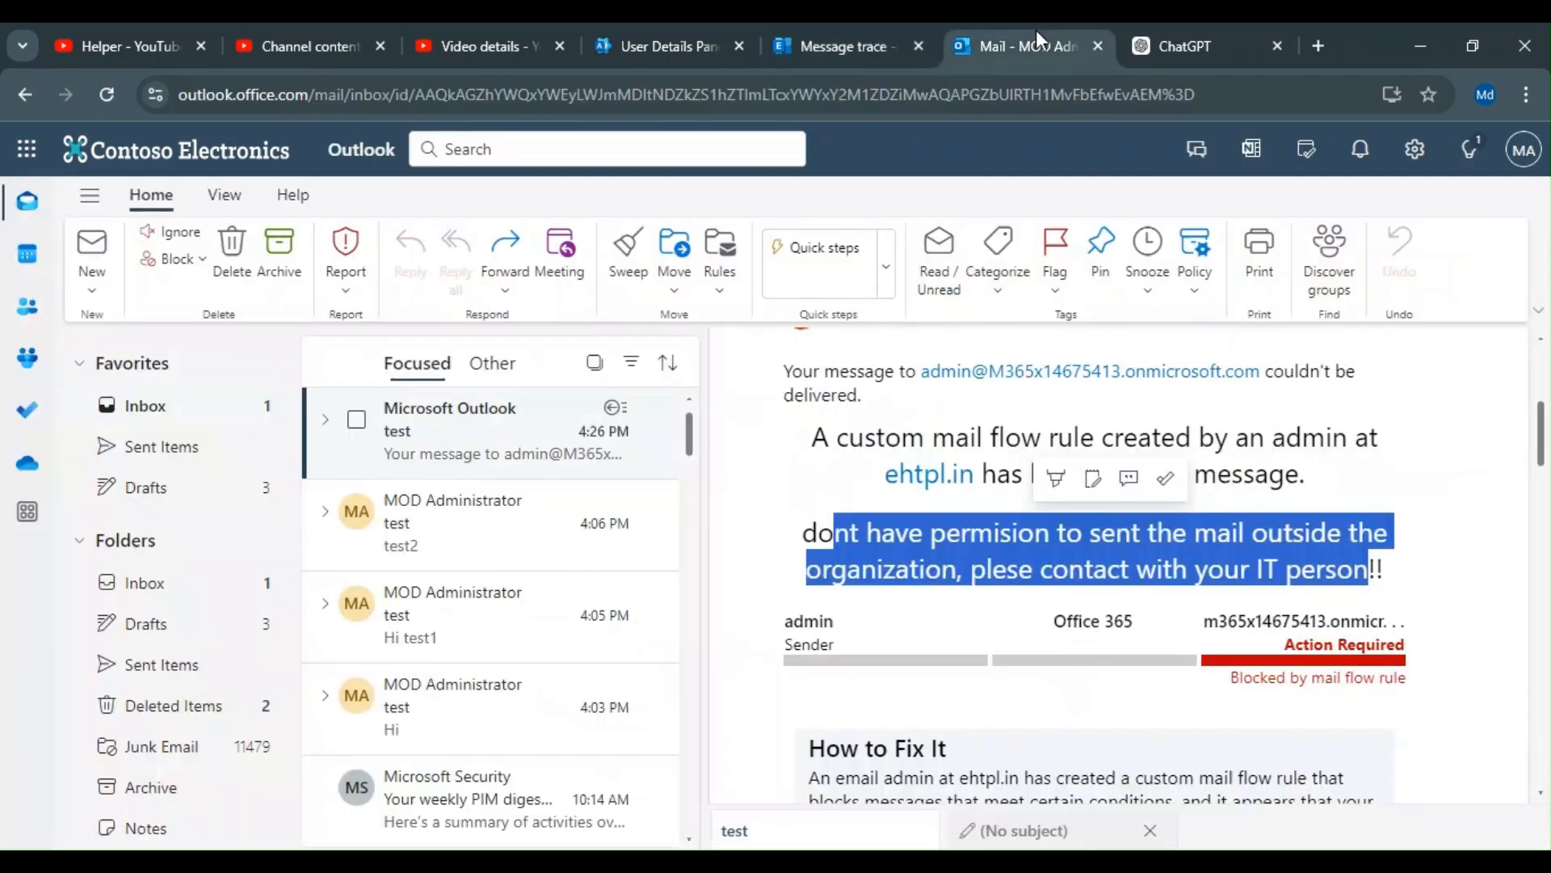
left_click(842, 53)
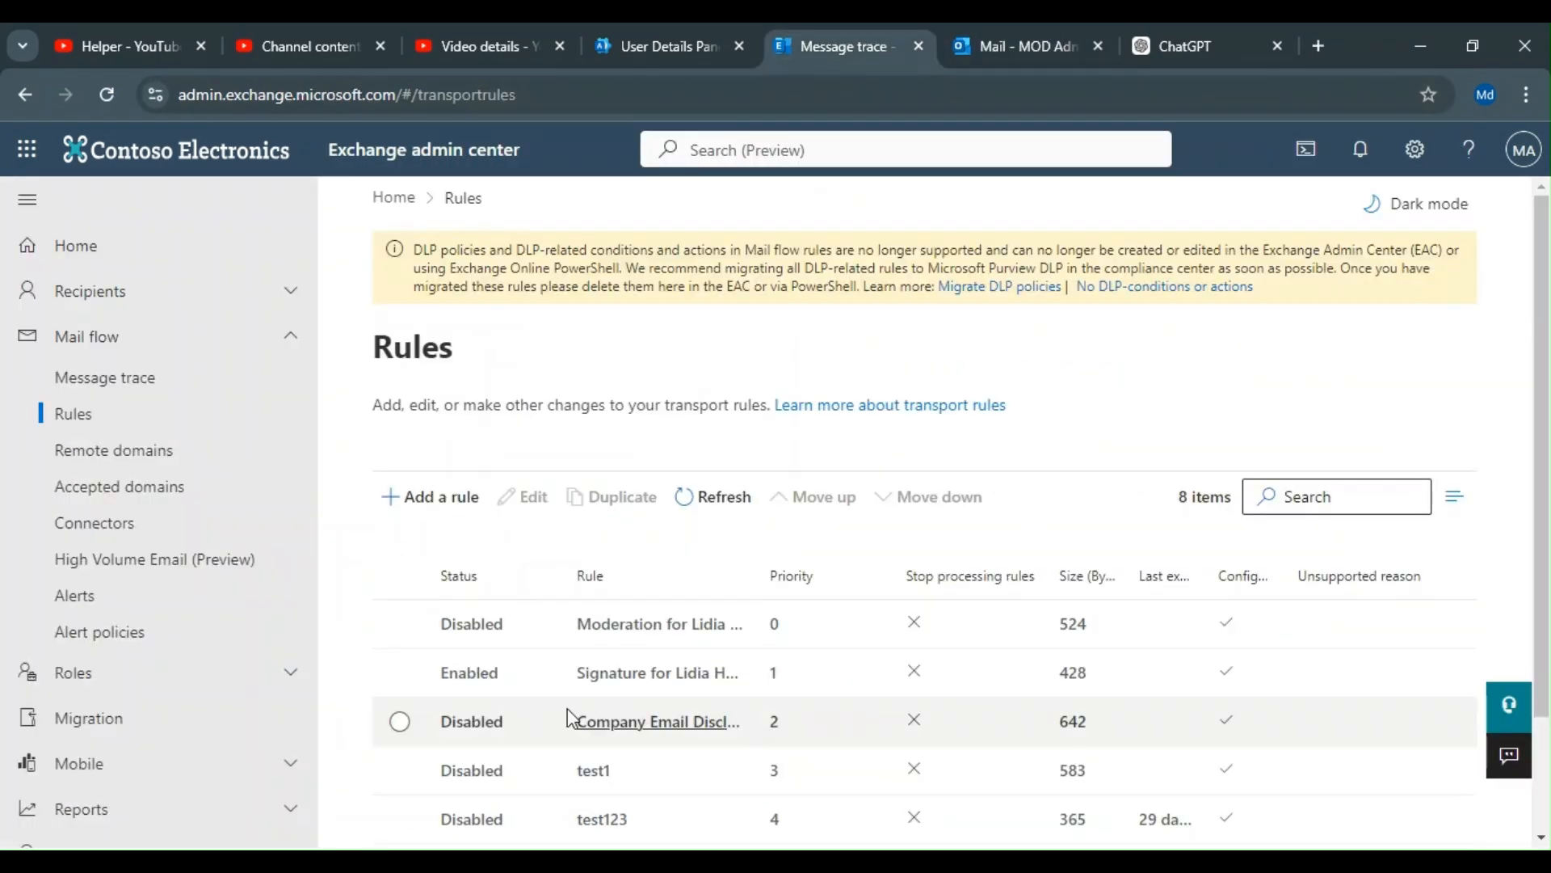
Open the blocksender rule's details from the Rules list to review its status and settings
scroll(567, 715, "down", 2)
left_click(478, 832)
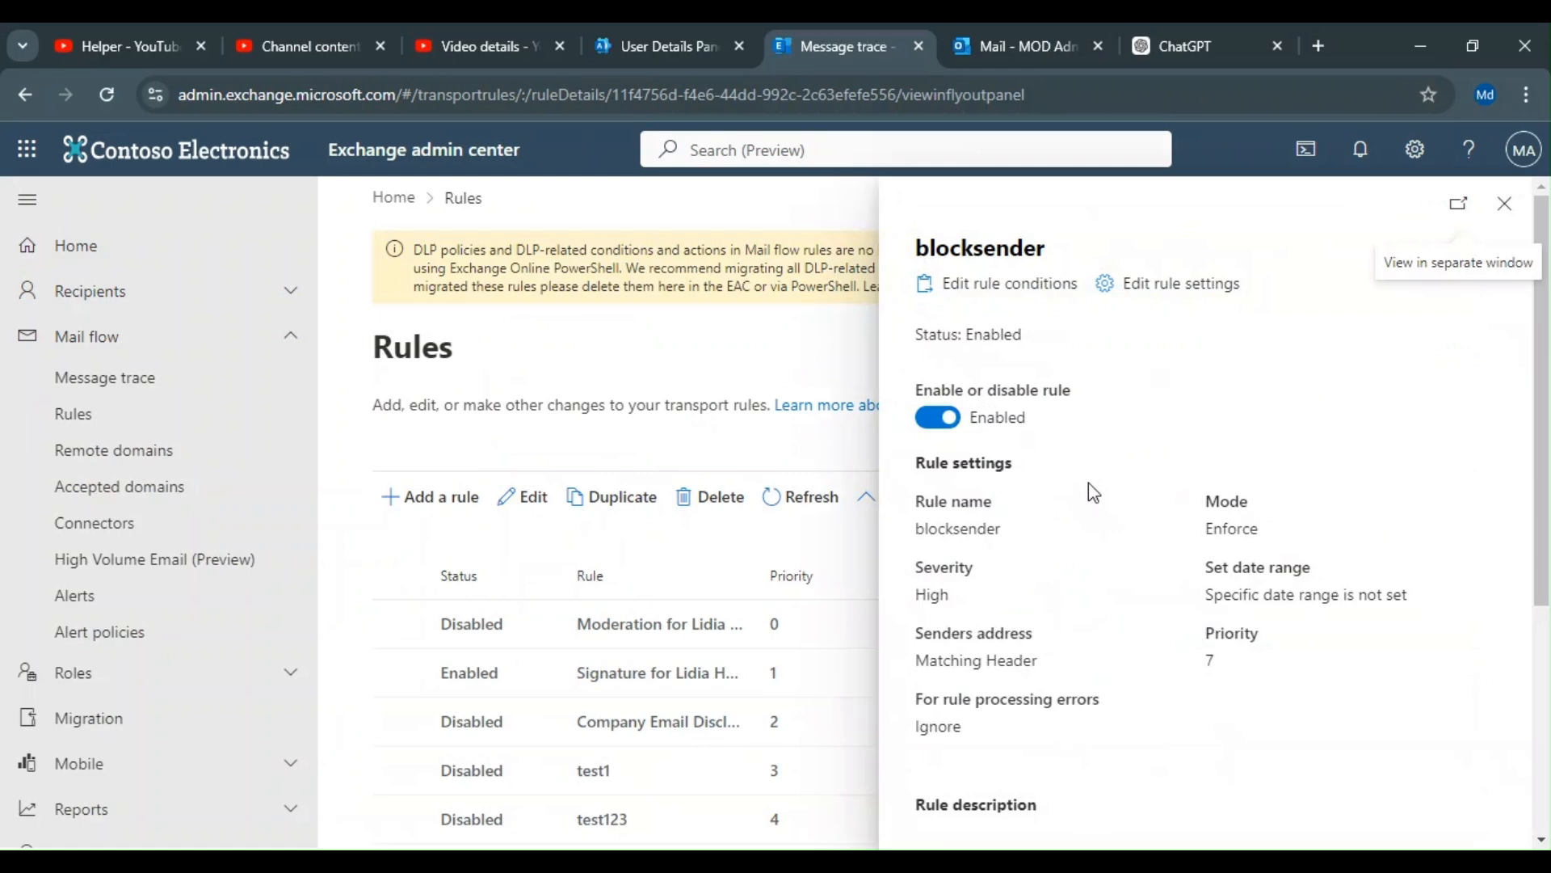
Switch to Outlook and address a new email to the administrator account
left_click(982, 42)
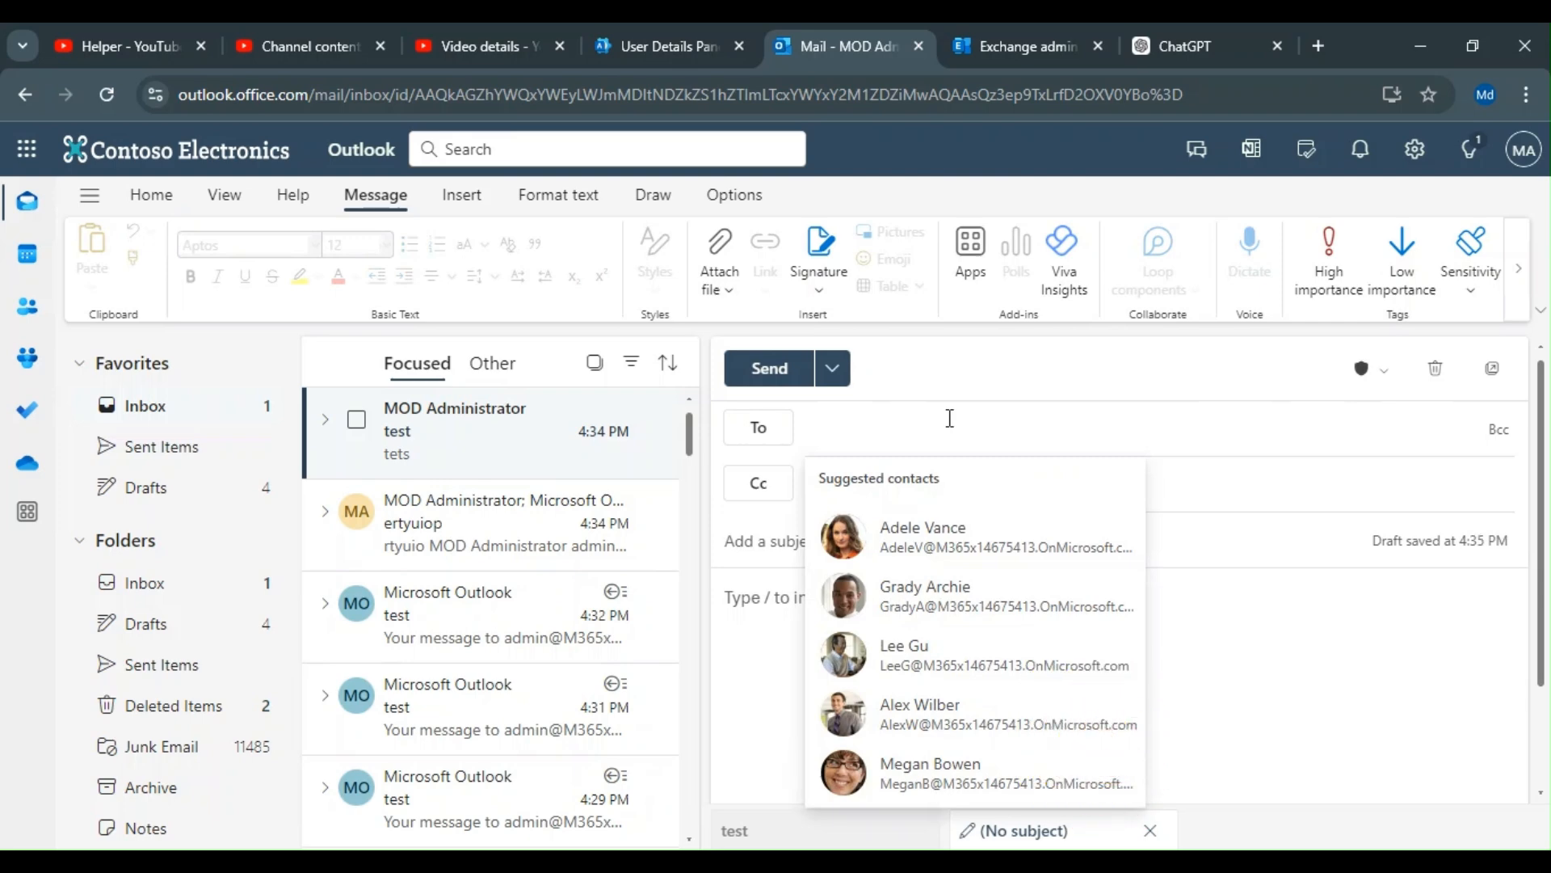
type("mod")
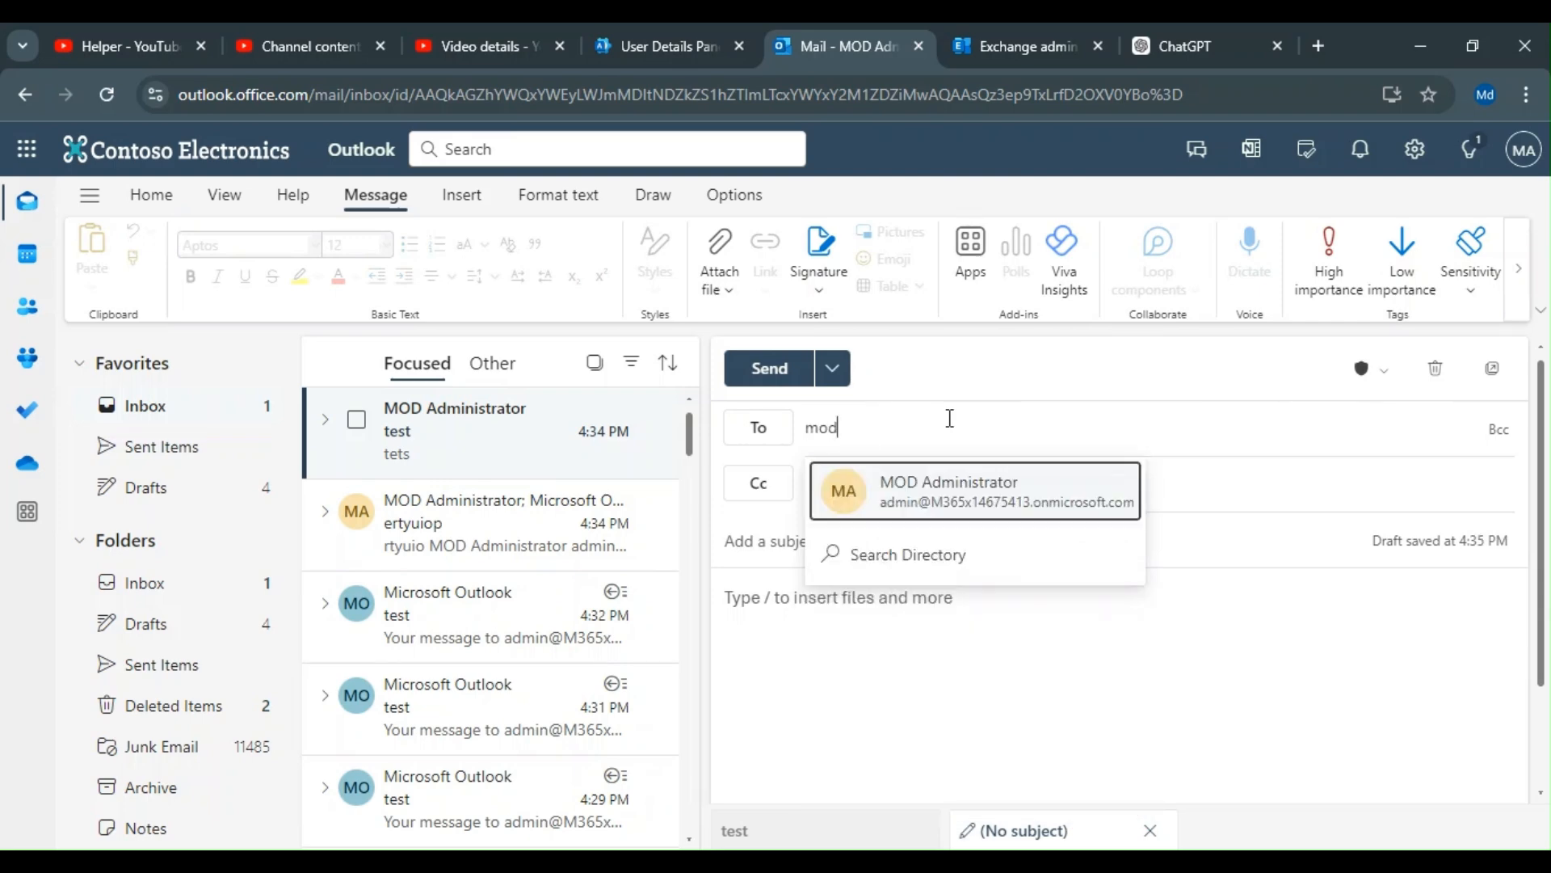
left_click(921, 494)
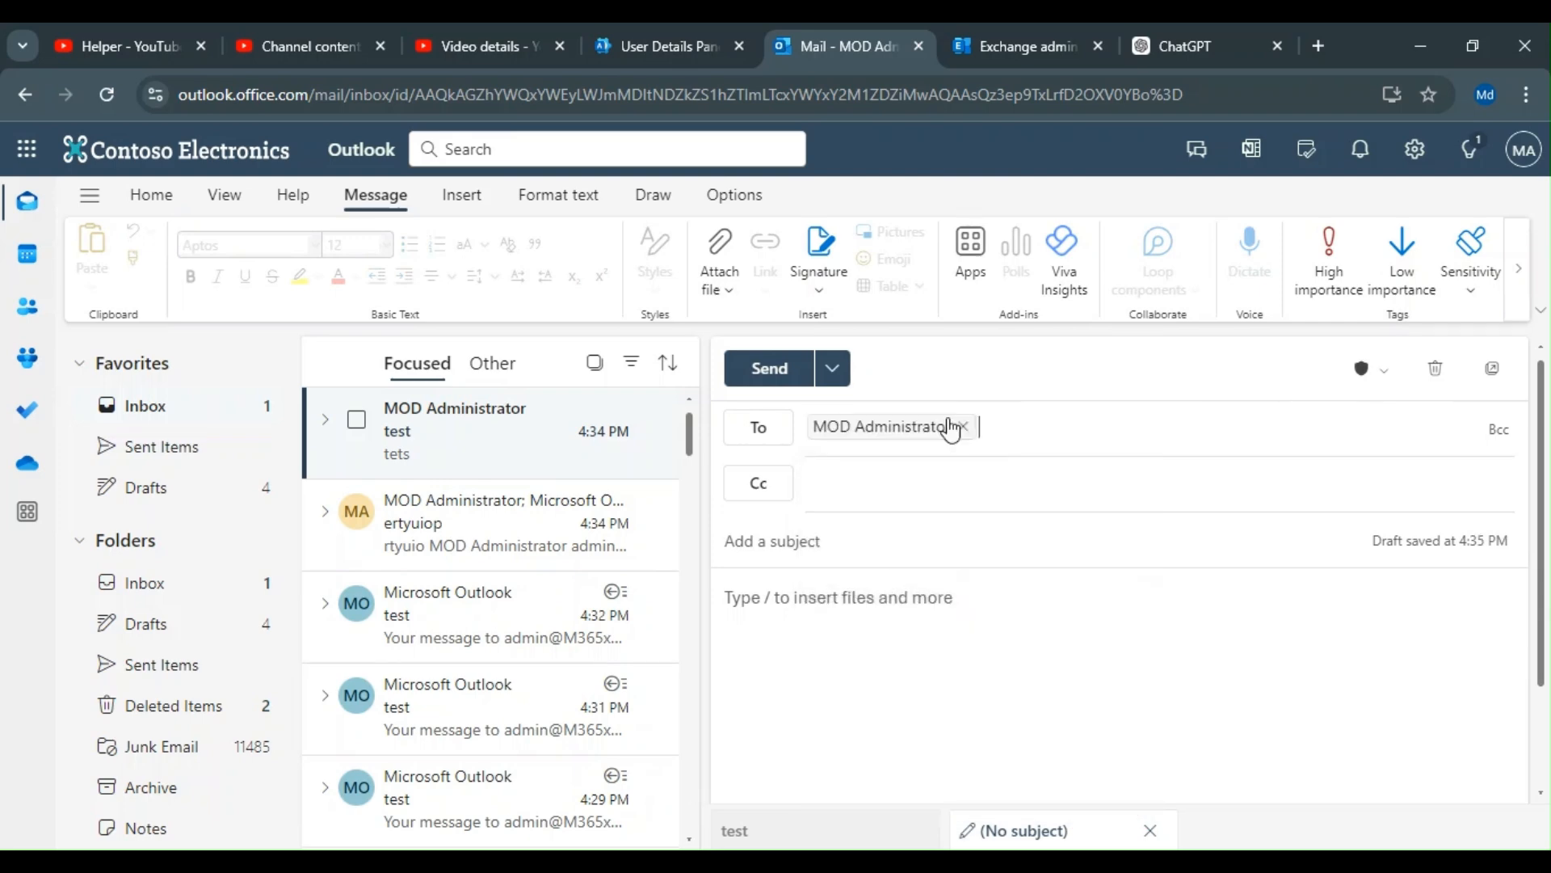
Give the new email the subject "test" and the body text "This is my test mail id"
left_click(895, 540)
type("test")
key("Tab")
type("ets")
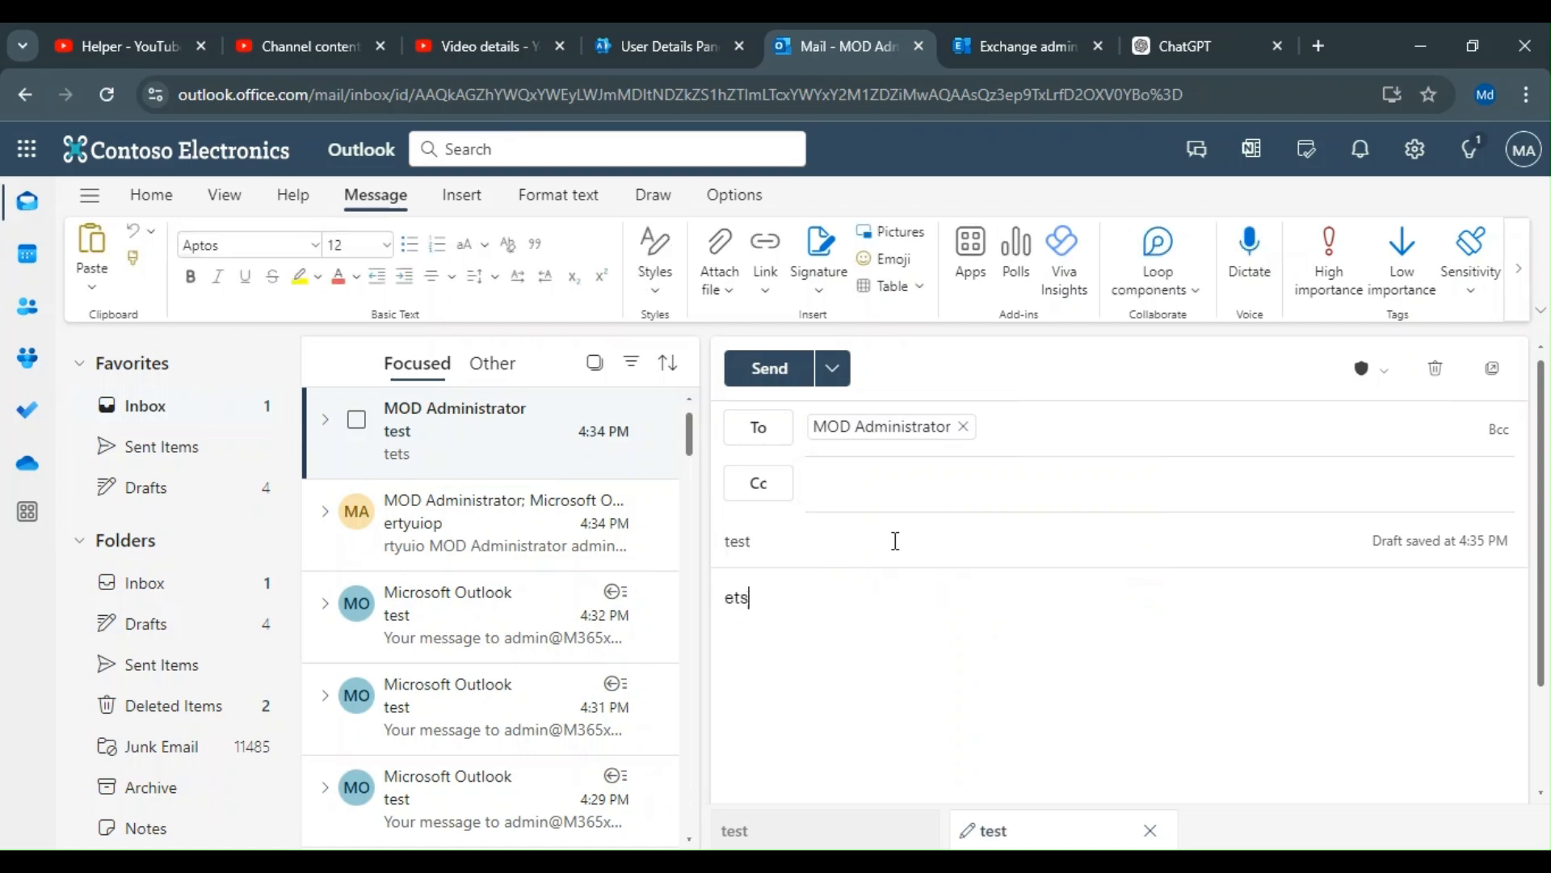
key("BackSpace")
key("BackSpace")
key("BackSpace")
type("this is")
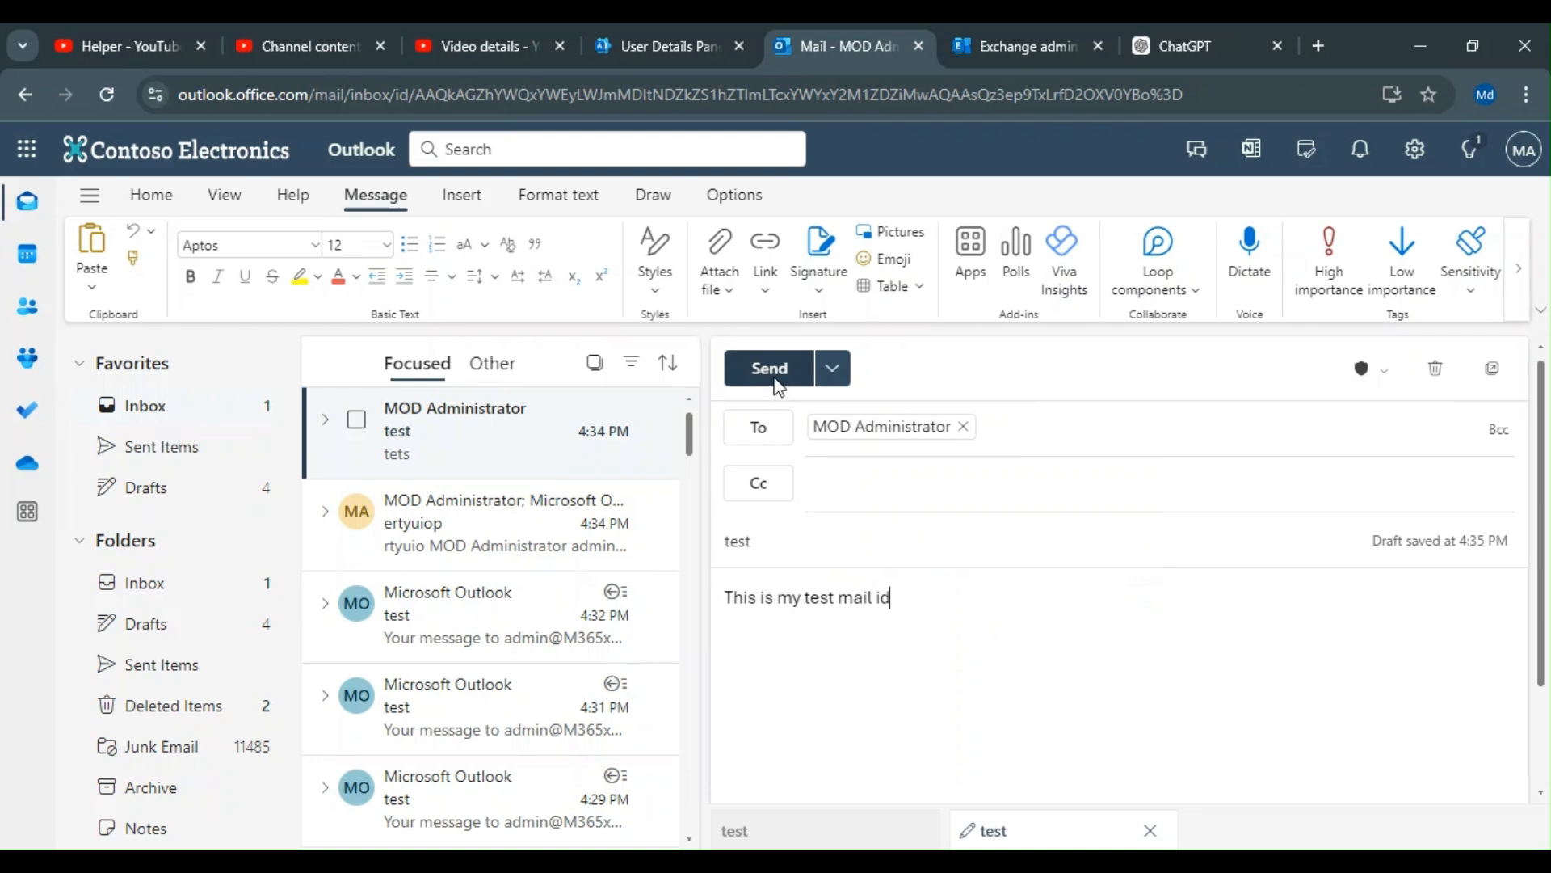
Send the test email and open the received copy at the head of the inbox
left_click(776, 381)
left_click(161, 429)
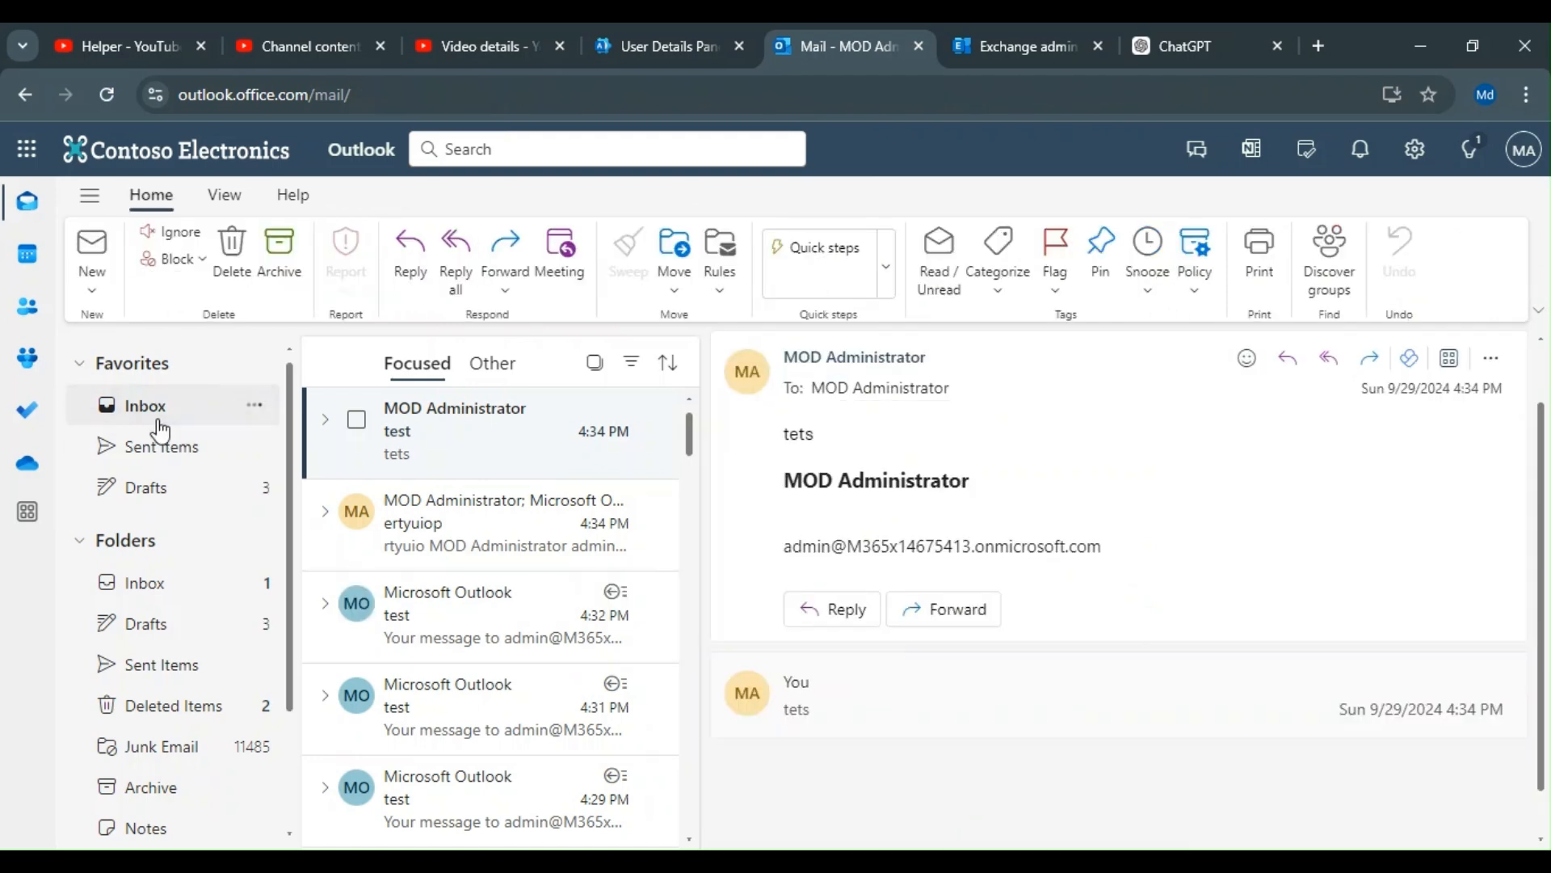
left_click(446, 422)
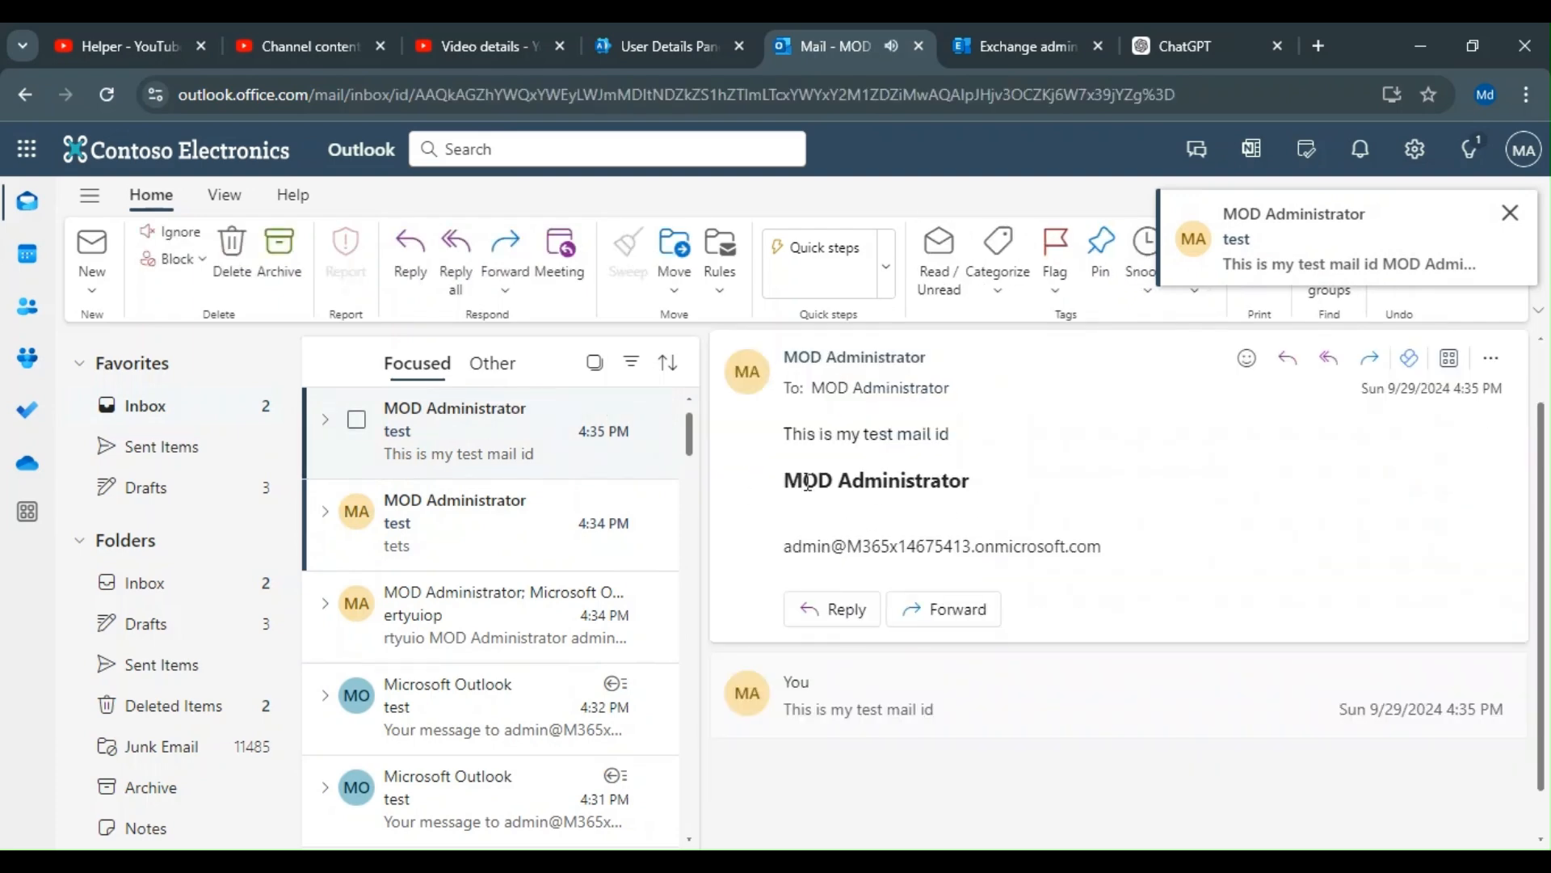
Examine the signature name and email address appended beneath the received message's text
left_click_drag(788, 481, 975, 481)
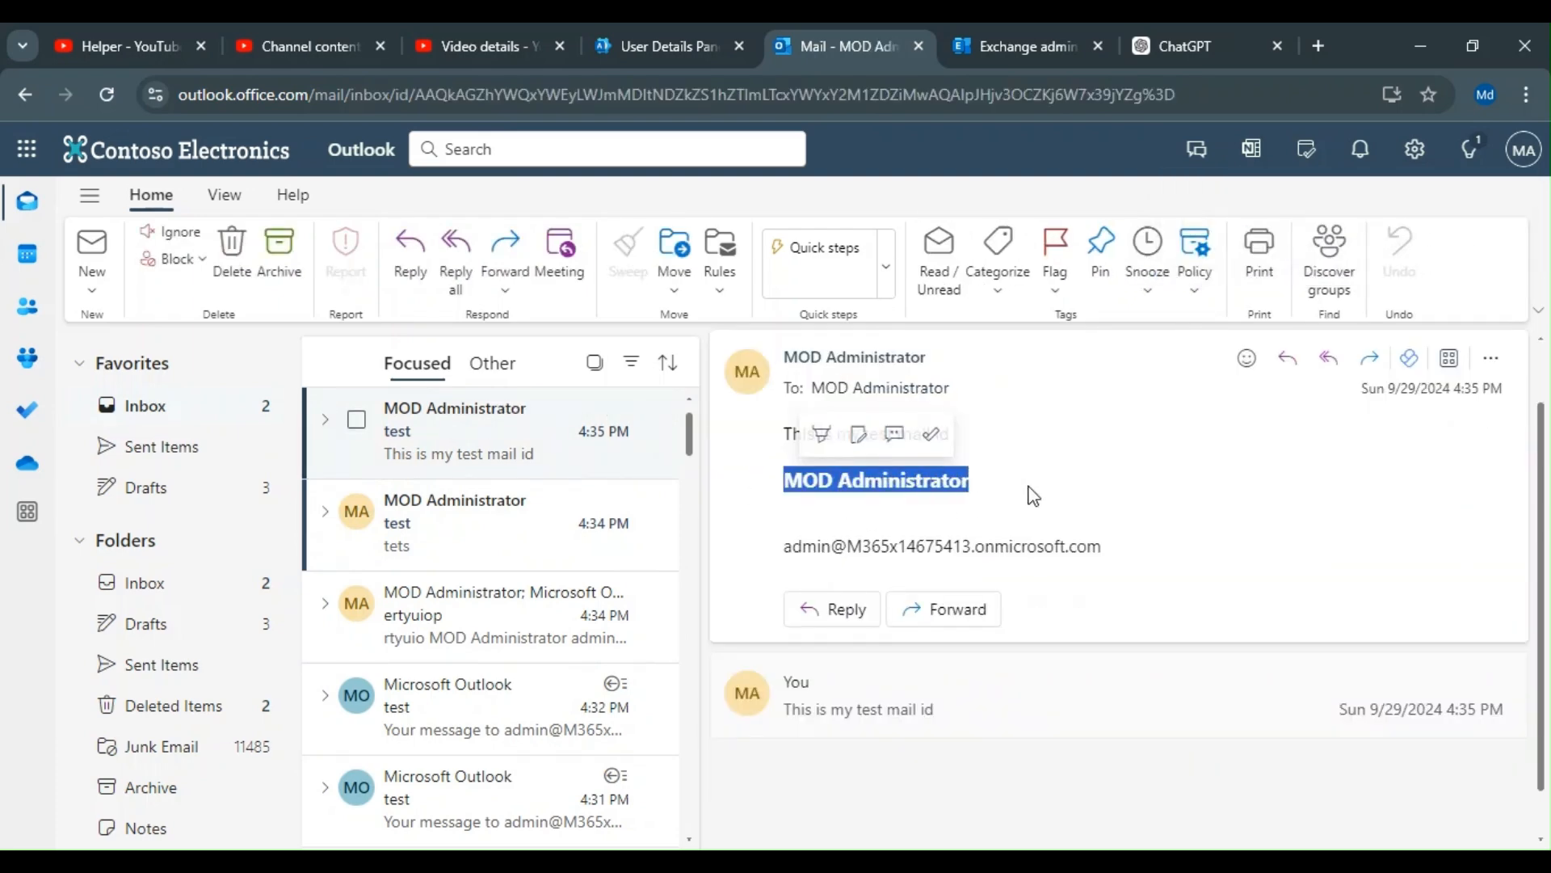
left_click_drag(1109, 551, 781, 547)
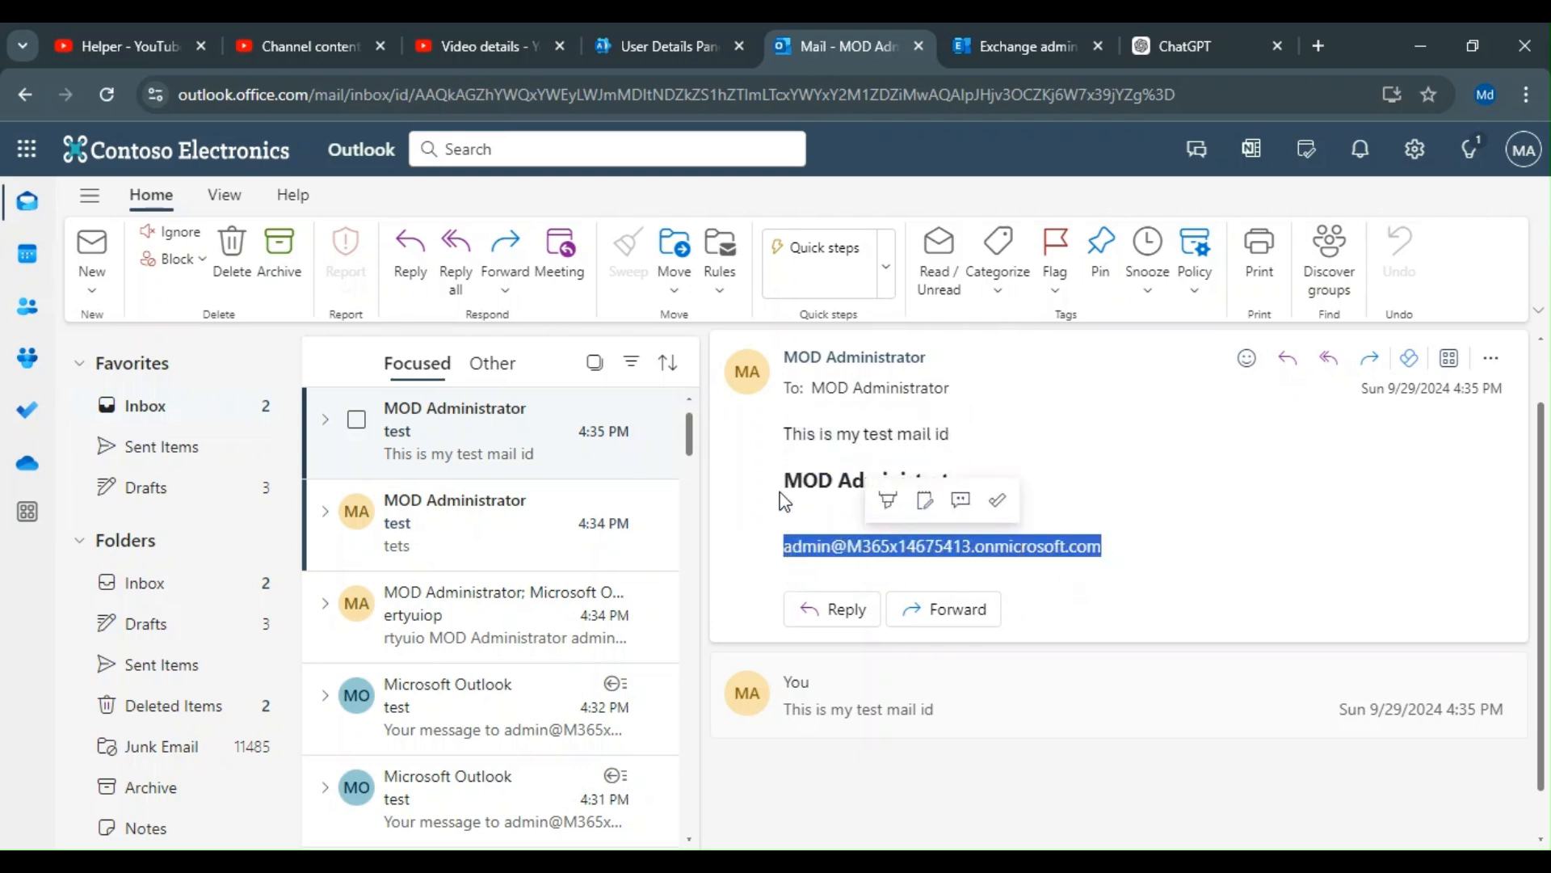
left_click(963, 486)
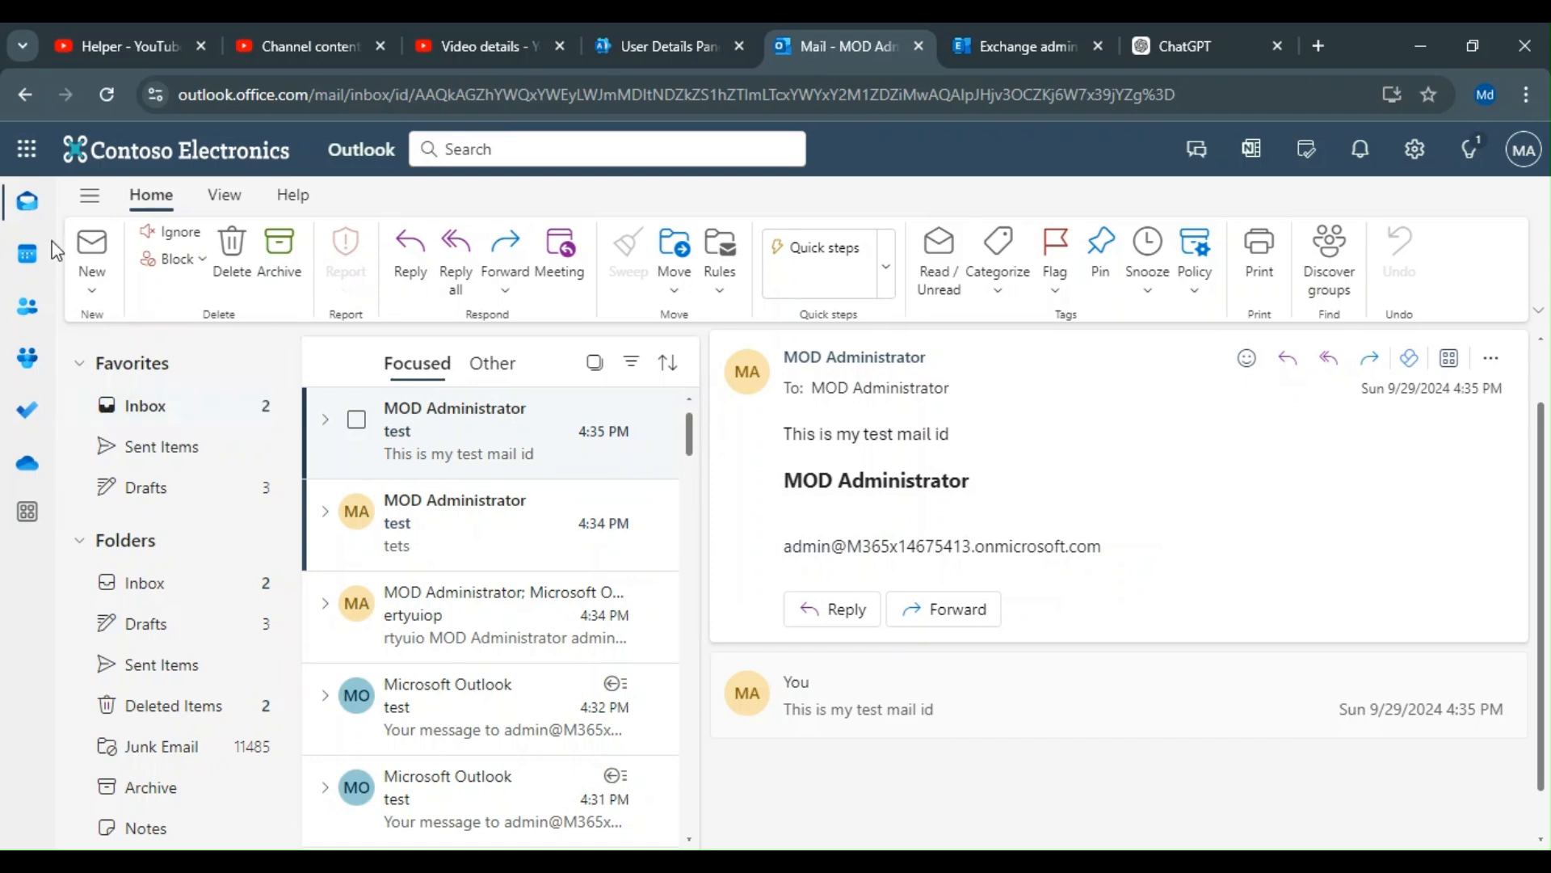
Compare a blank new email with the earlier received test message "tets", examining the signature block appended to it
left_click(89, 235)
key("n")
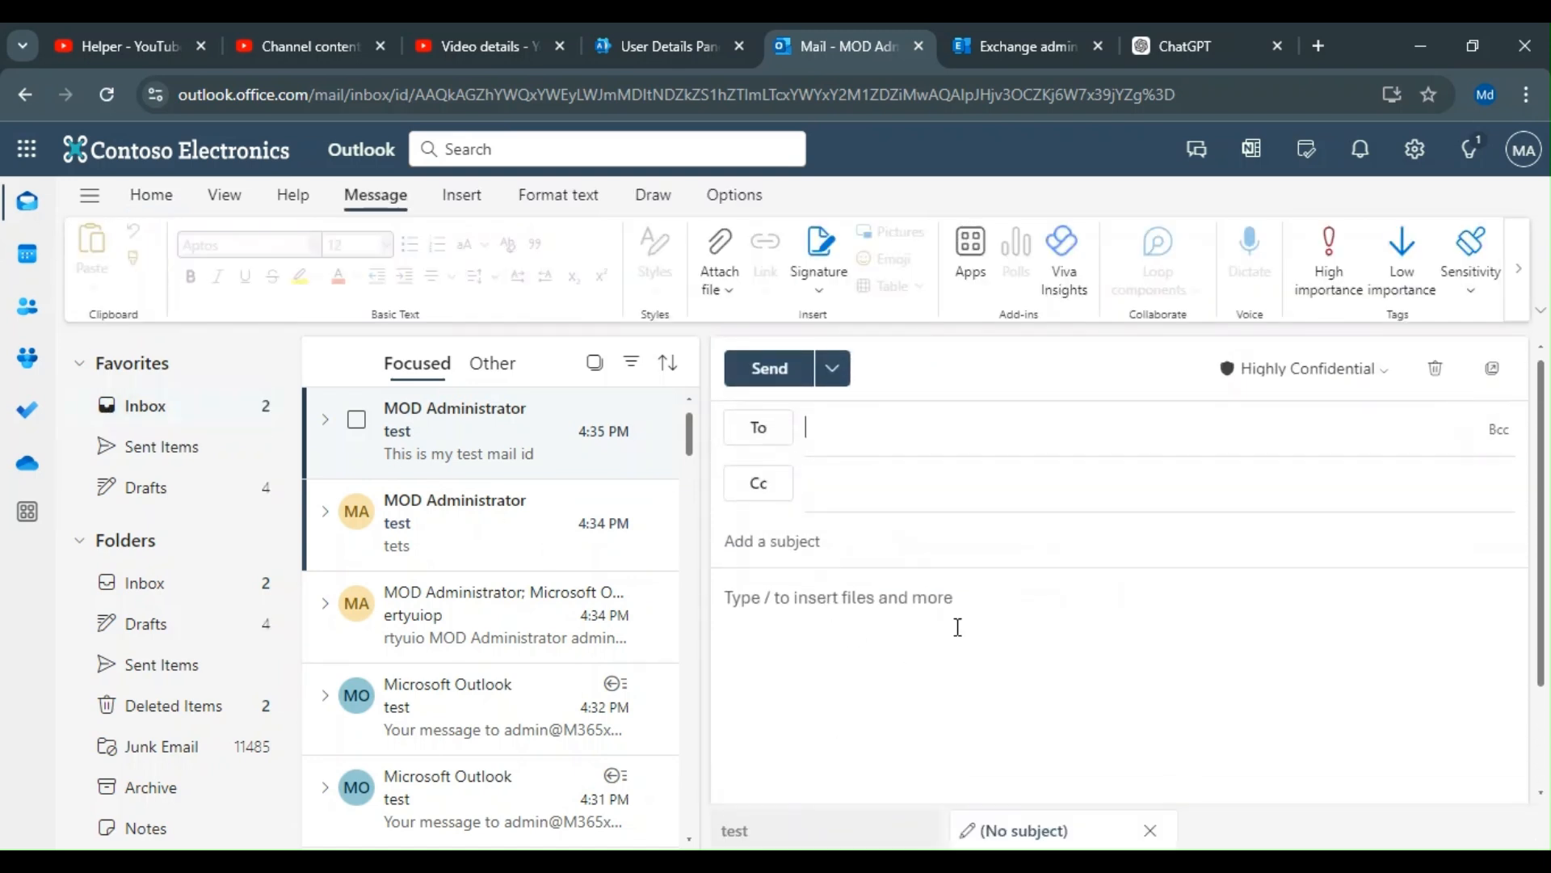
left_click(444, 513)
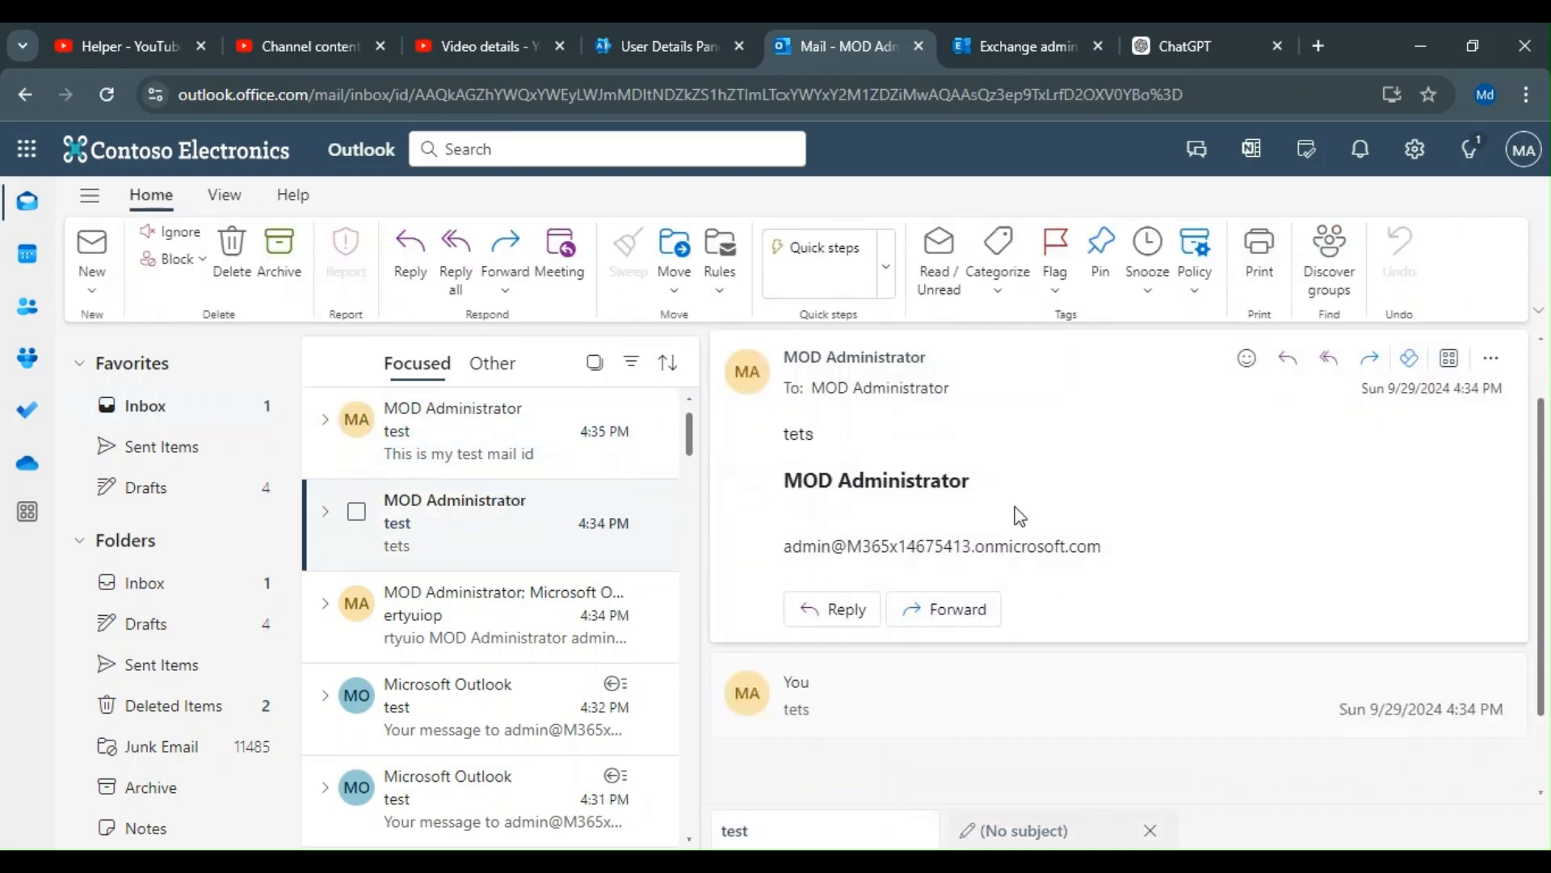
left_click_drag(1116, 553, 788, 480)
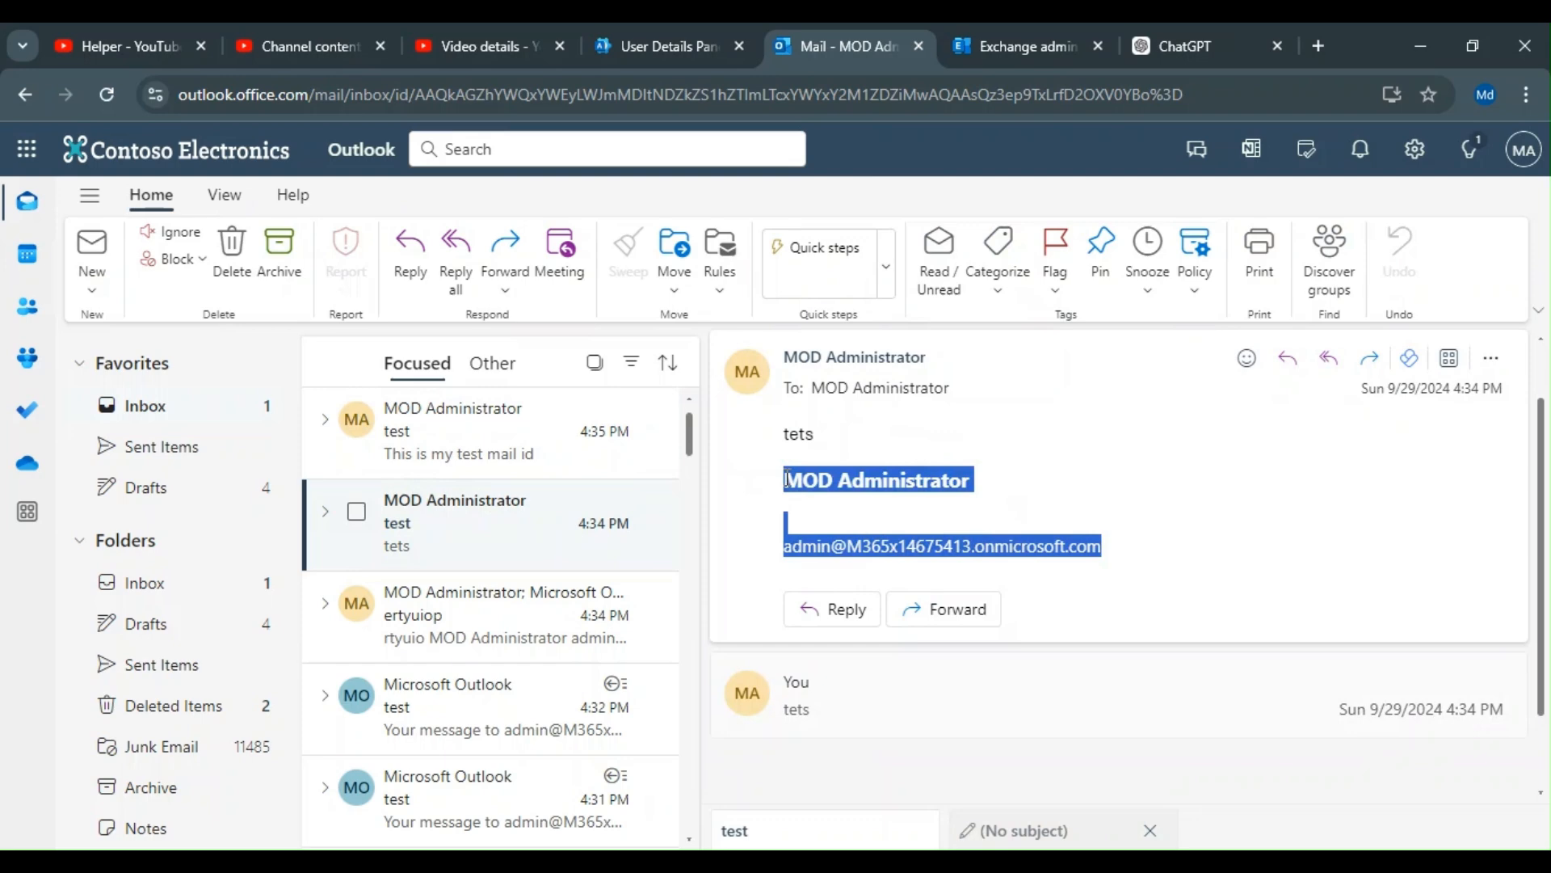
left_click(808, 507)
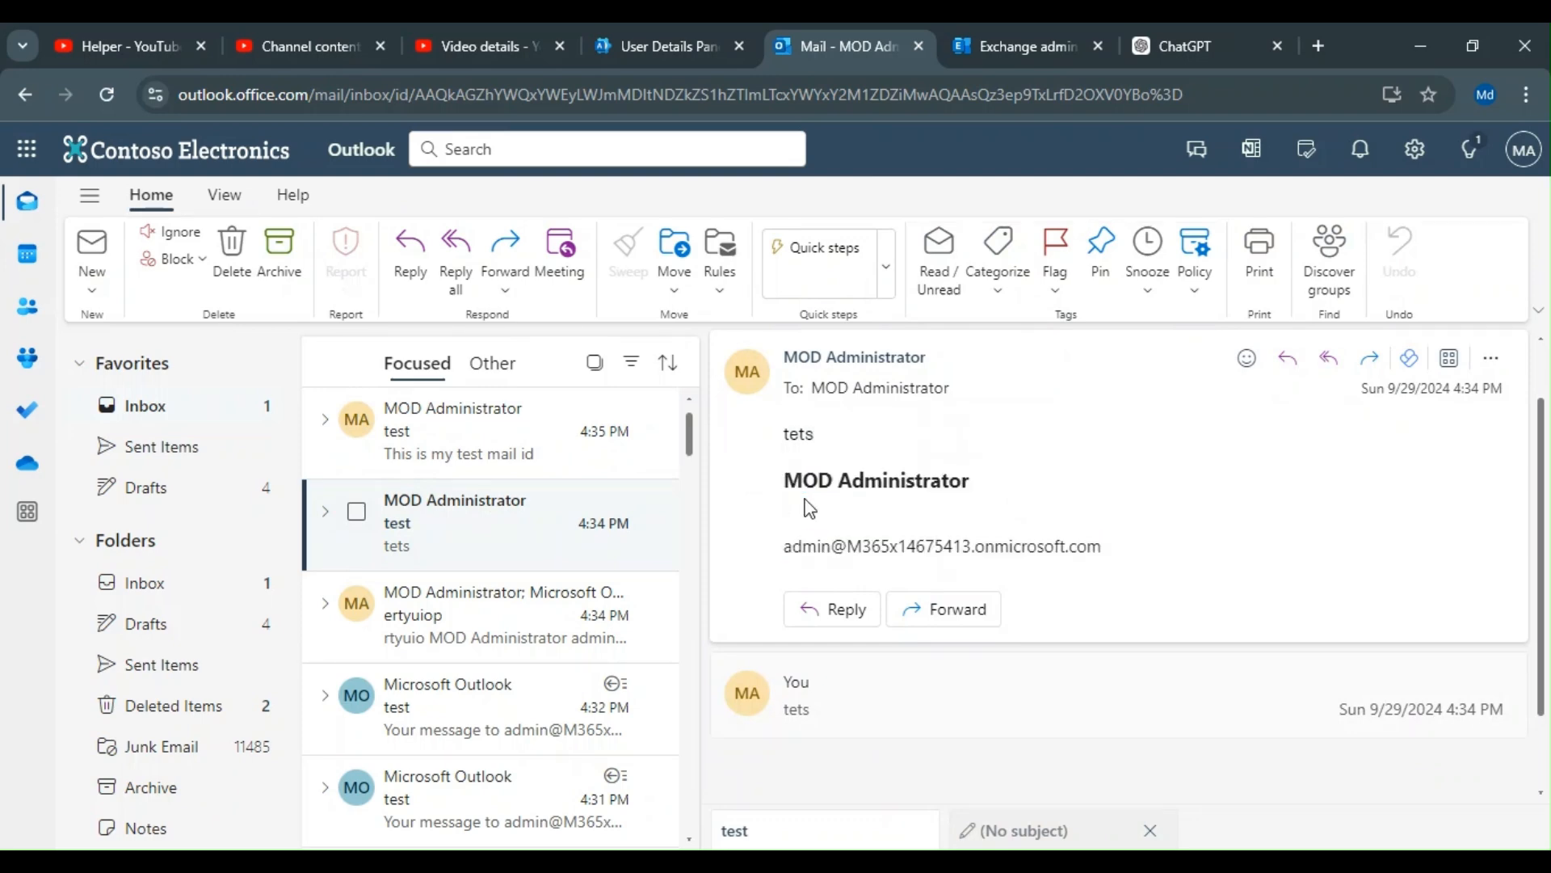